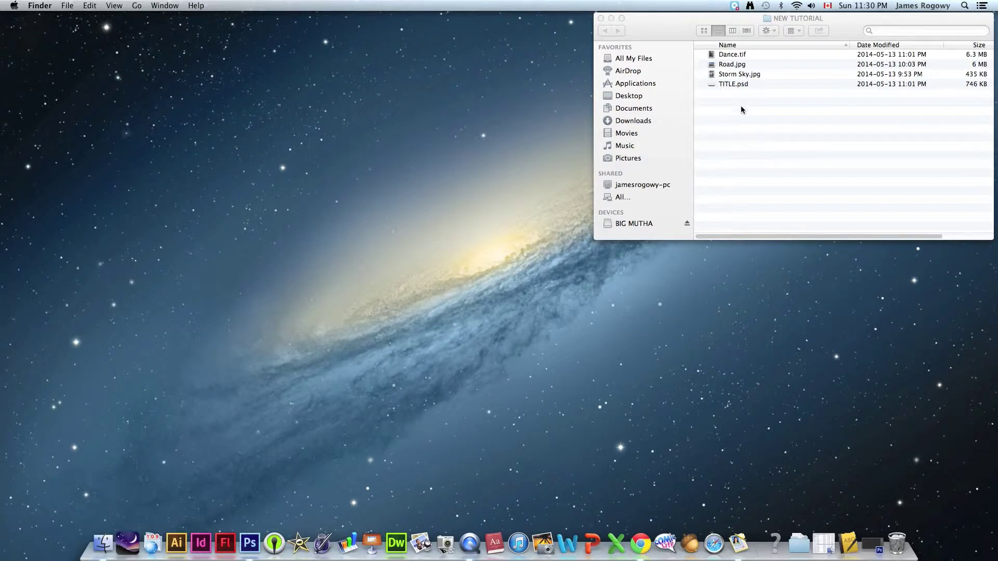
- Preview the images Dance.tif, Road.jpg, Storm Sky.jpg and TITLE.psd in the NEW TUTORIAL folder
left_click(735, 56)
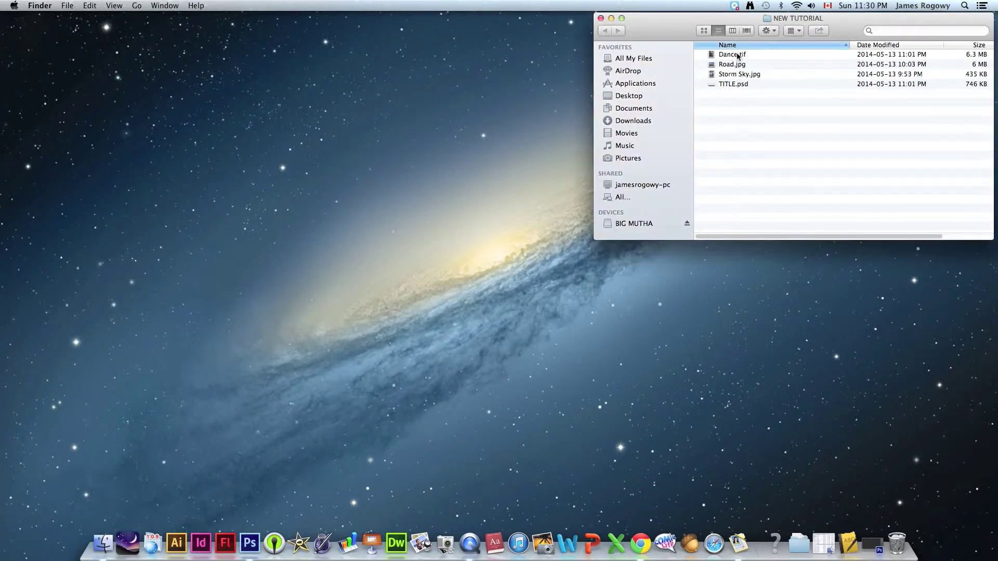
left_click(734, 56)
key("space")
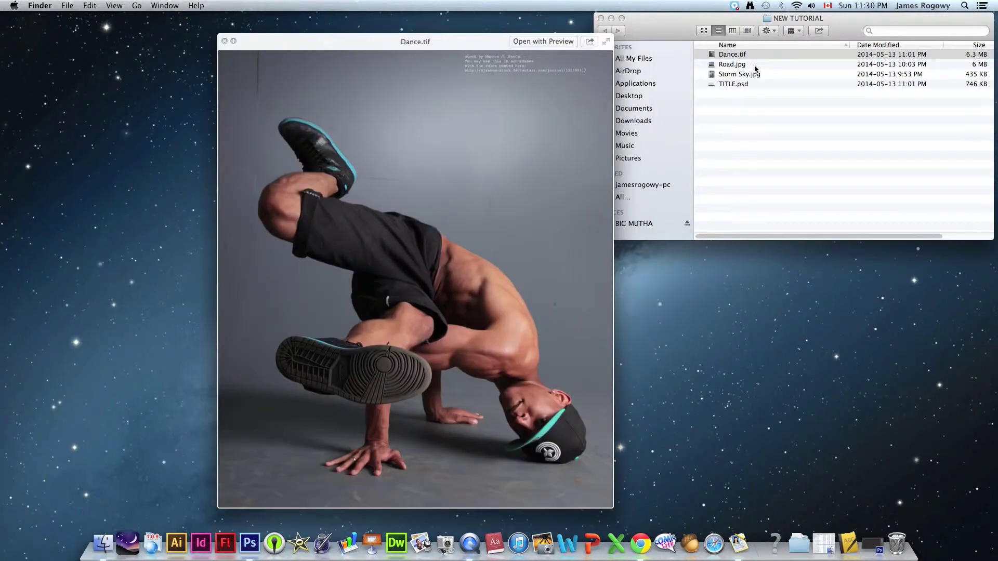
key("Down")
key("Down")
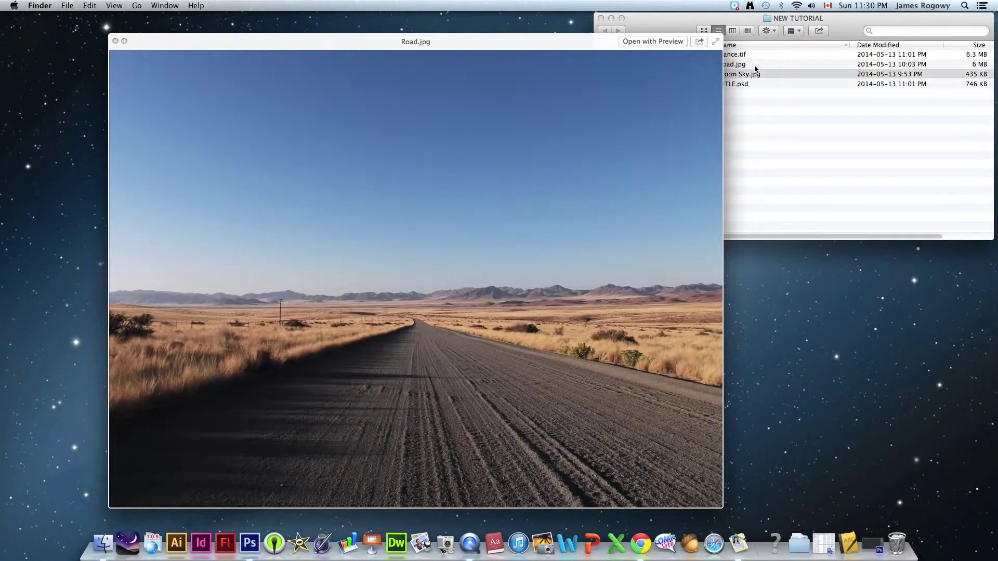
key("Down")
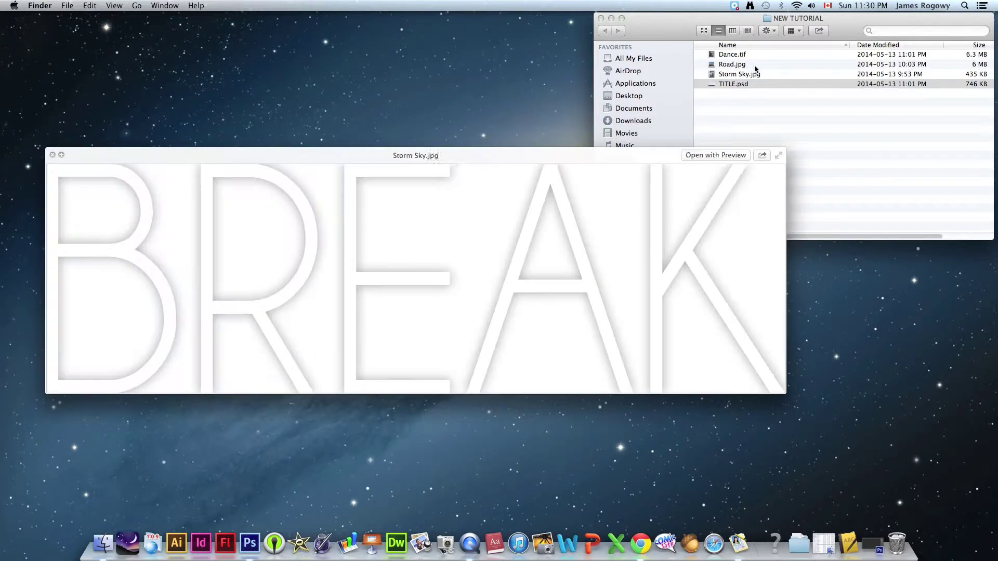
key("space")
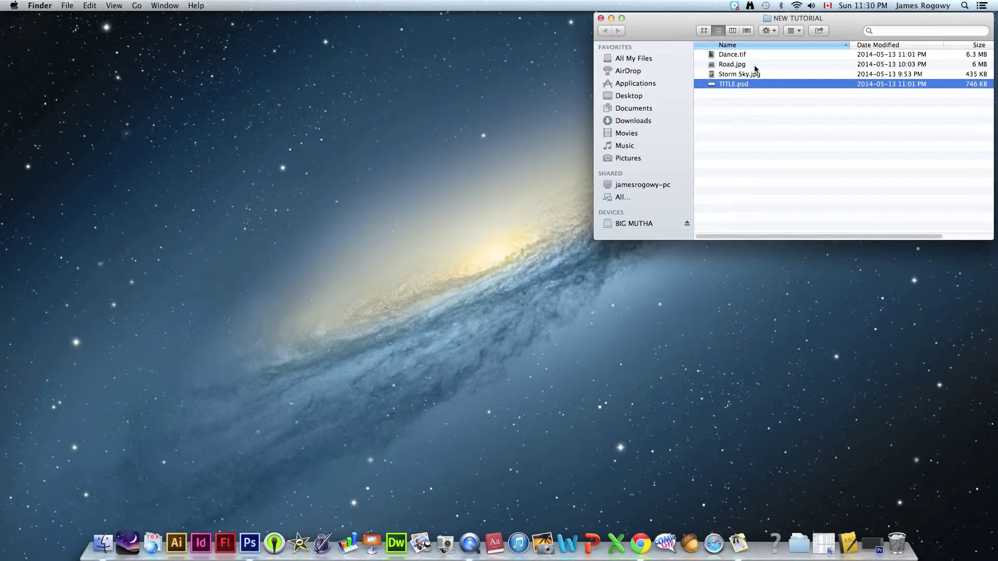
left_click(743, 120)
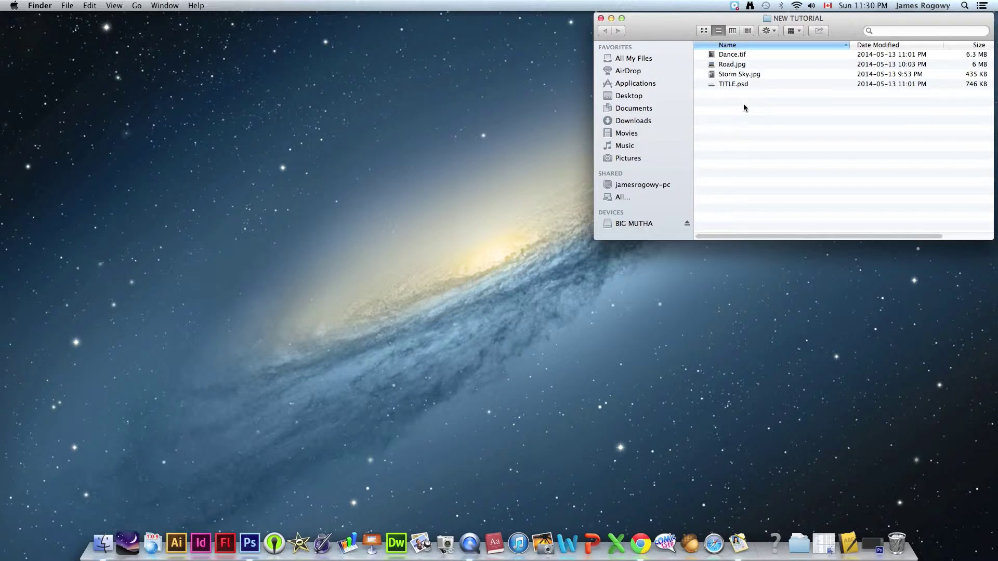
- Open Dance.tif and Road.jpg from the NEW TUTORIAL folder in Photoshop
left_click(729, 55)
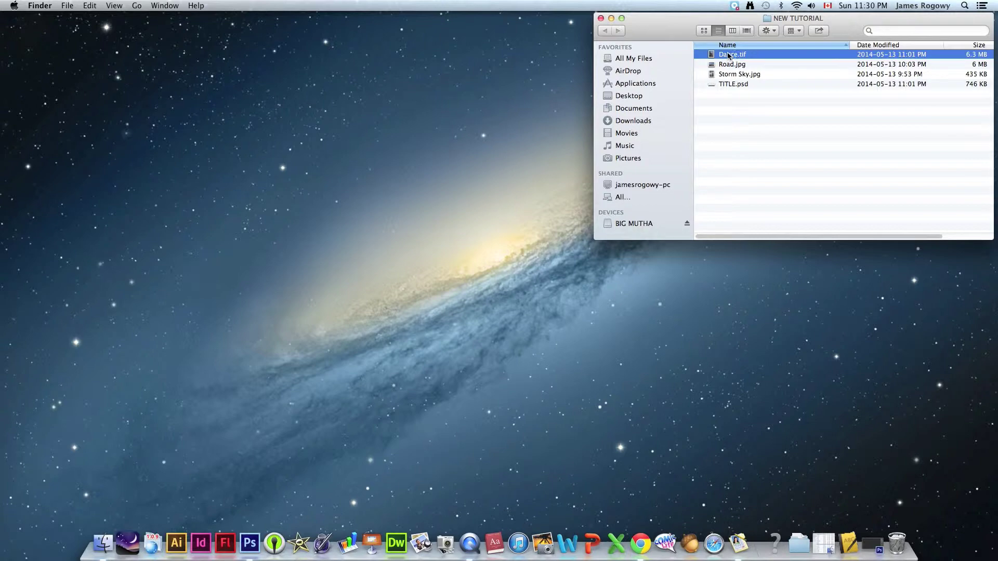
left_click_drag(727, 55, 249, 540)
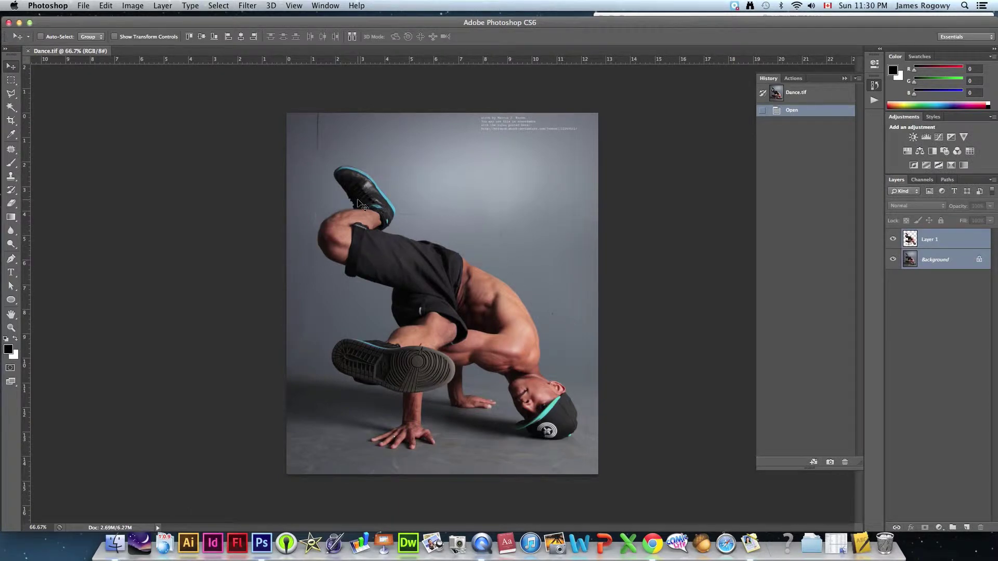
left_click_drag(242, 23, 244, 143)
left_click(722, 96)
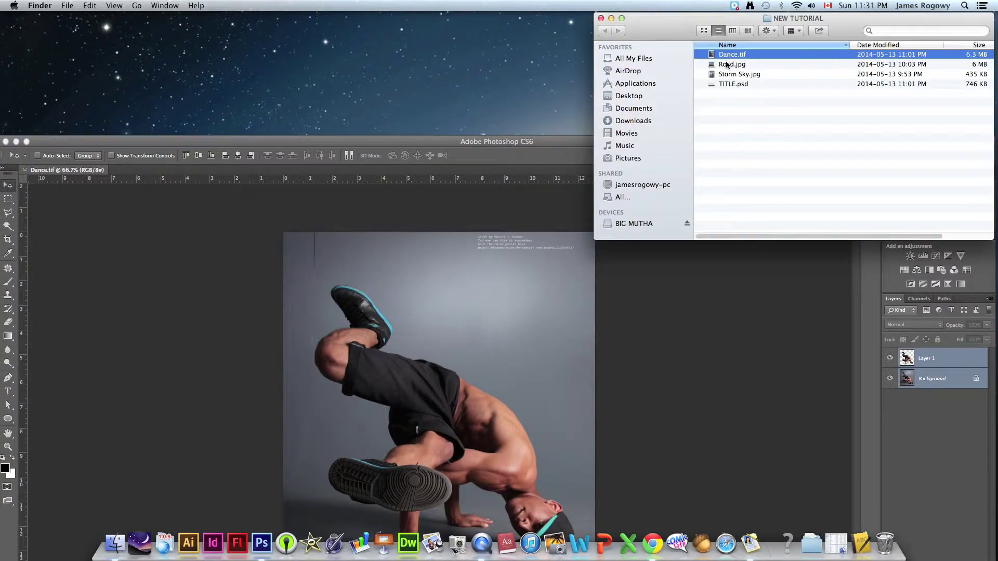
left_click(725, 64)
left_click_drag(730, 65, 266, 545)
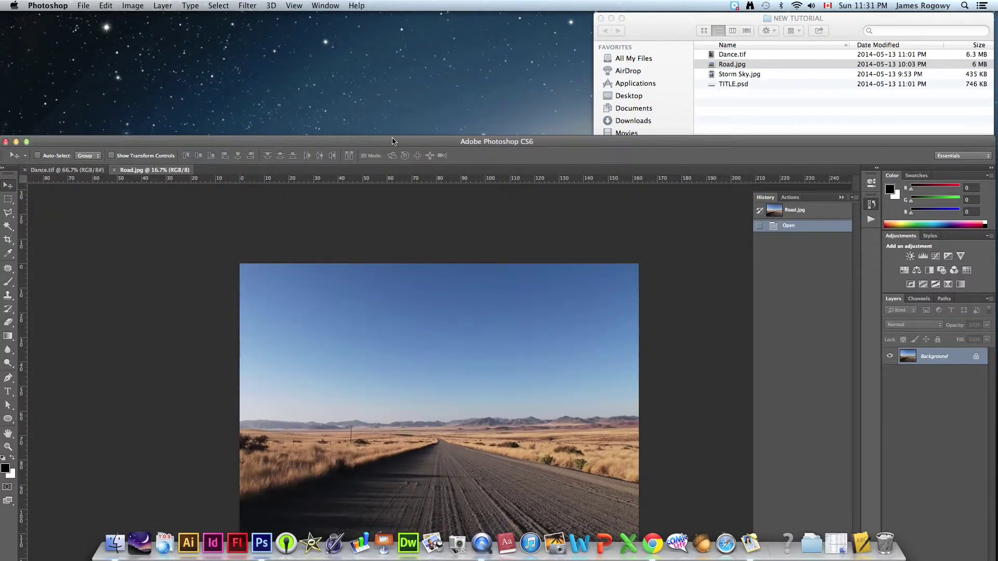
left_click_drag(392, 141, 401, 21)
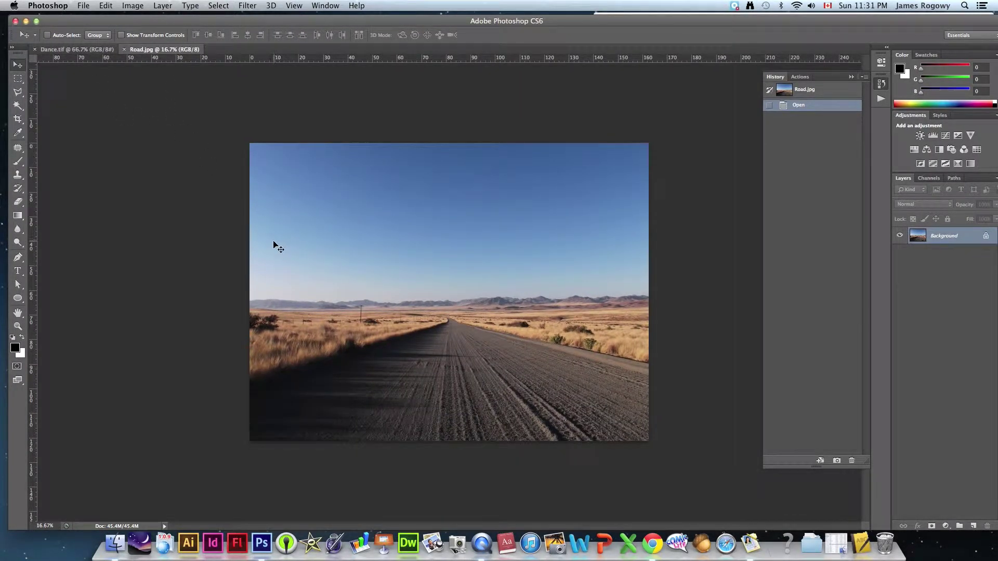
- Crop Road.jpg with an unconstrained ratio to a portrait section around the road, keeping the full image height
left_click(17, 119)
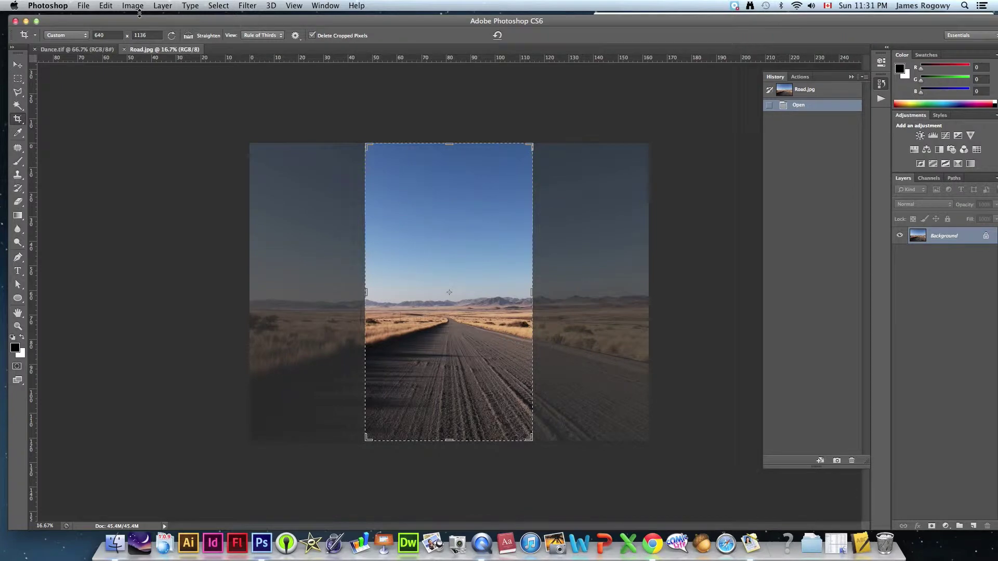
left_click(61, 35)
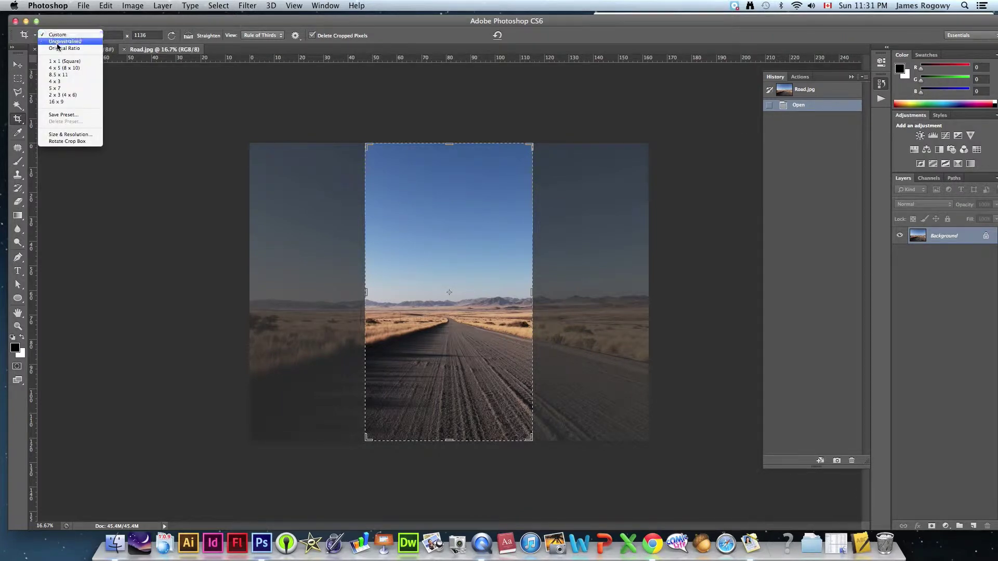
left_click(61, 36)
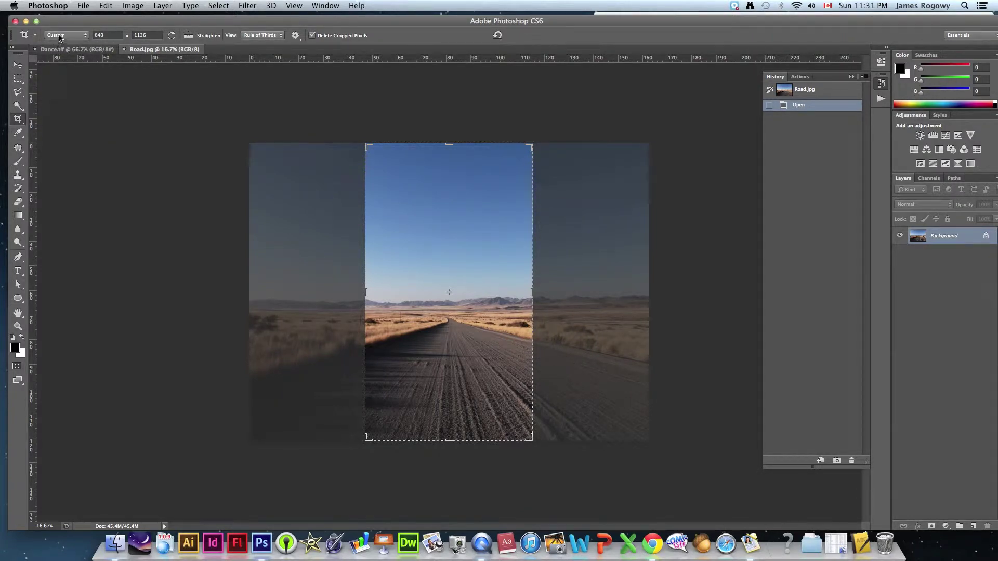
left_click(58, 37)
left_click(62, 45)
mouse_move(367, 294)
left_mouse_down()
mouse_move(345, 290)
mouse_move(362, 294)
left_mouse_up()
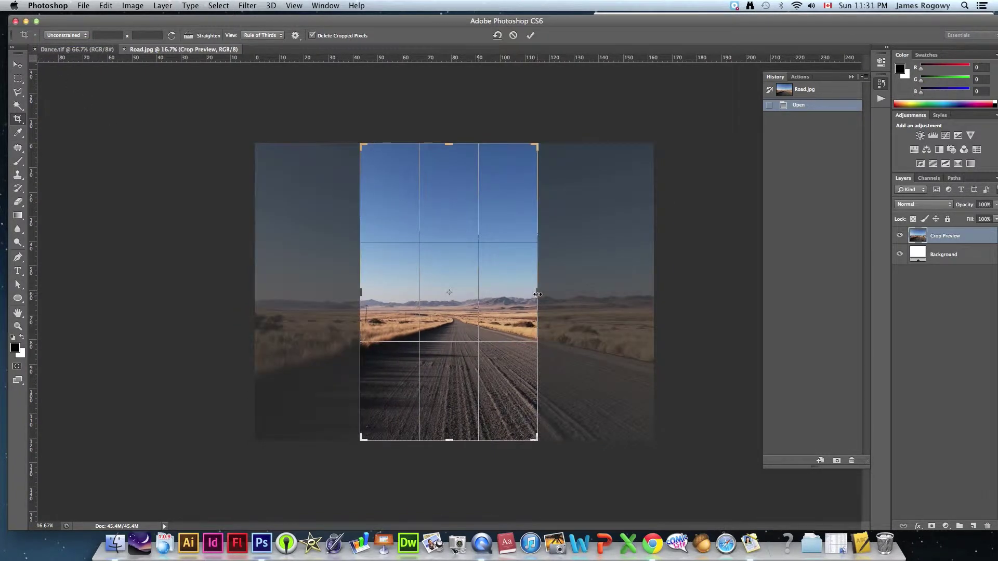
left_click_drag(541, 294, 547, 293)
left_click_drag(351, 292, 352, 292)
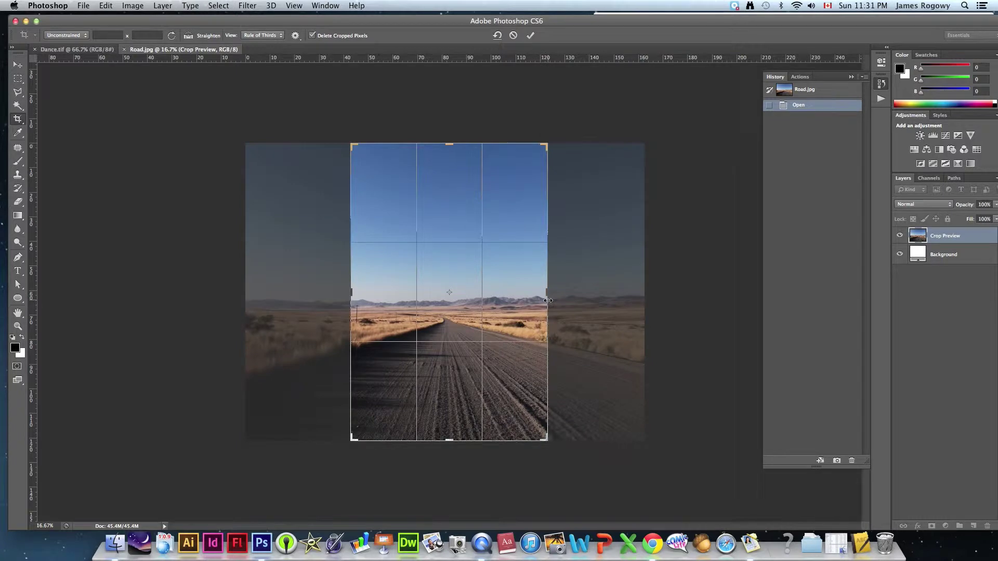
left_click_drag(550, 295, 549, 295)
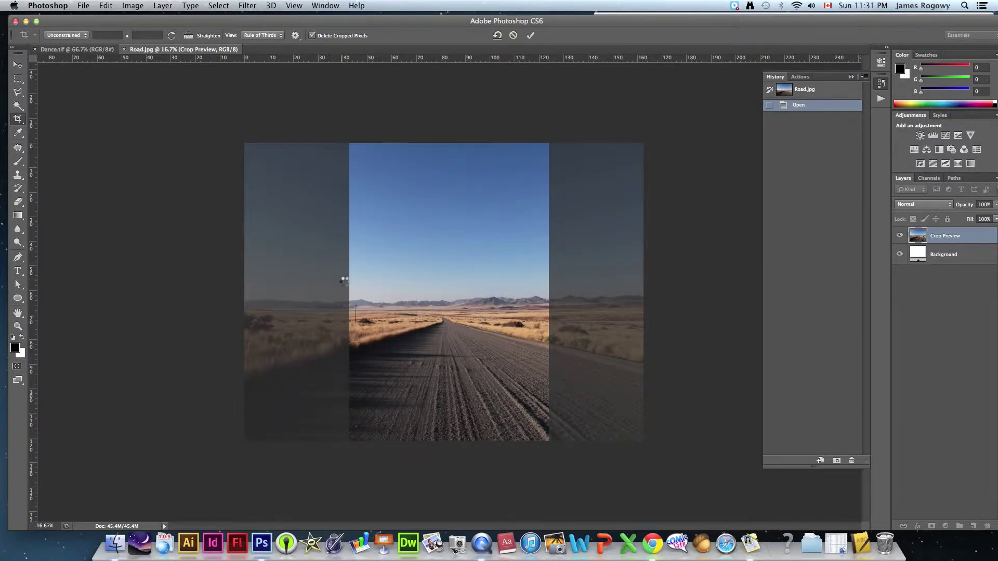
key("Return")
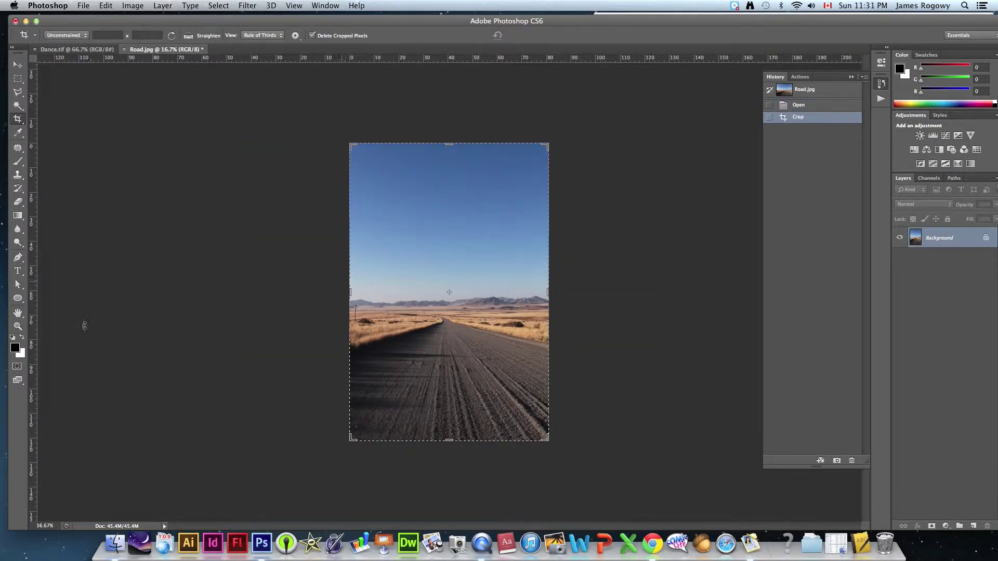
- Select the entire blue sky down to the mountains with the Magic Wand in add-to-selection mode at tolerance 32
left_click(18, 326)
left_click(470, 252)
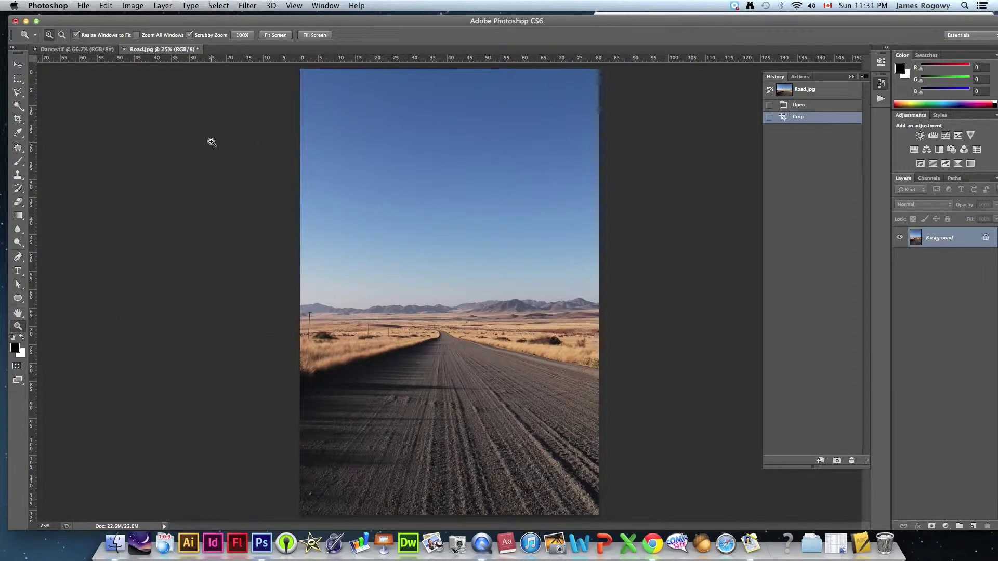
left_click(19, 105)
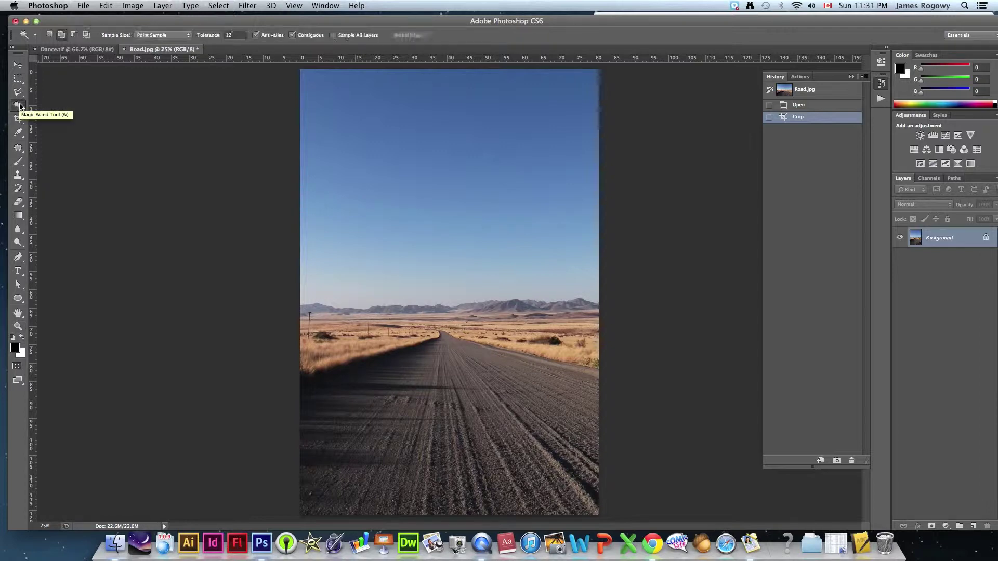
left_click(60, 35)
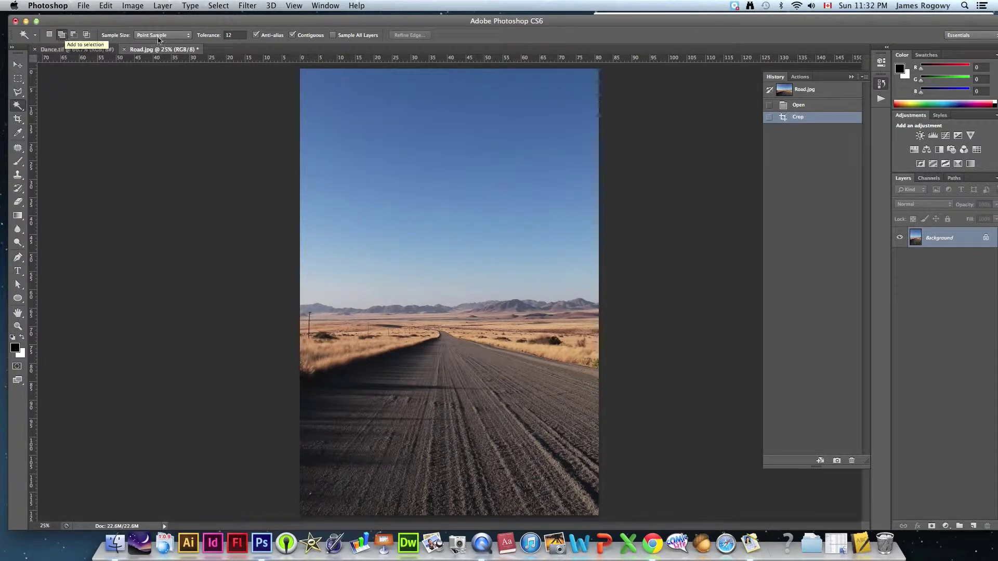
left_click(233, 35)
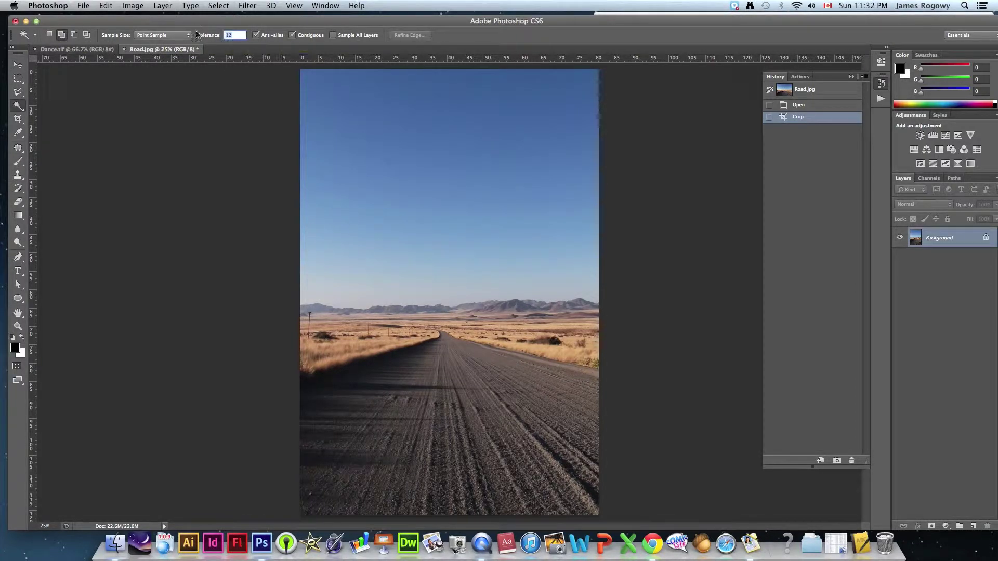
key("Return")
left_click(374, 75)
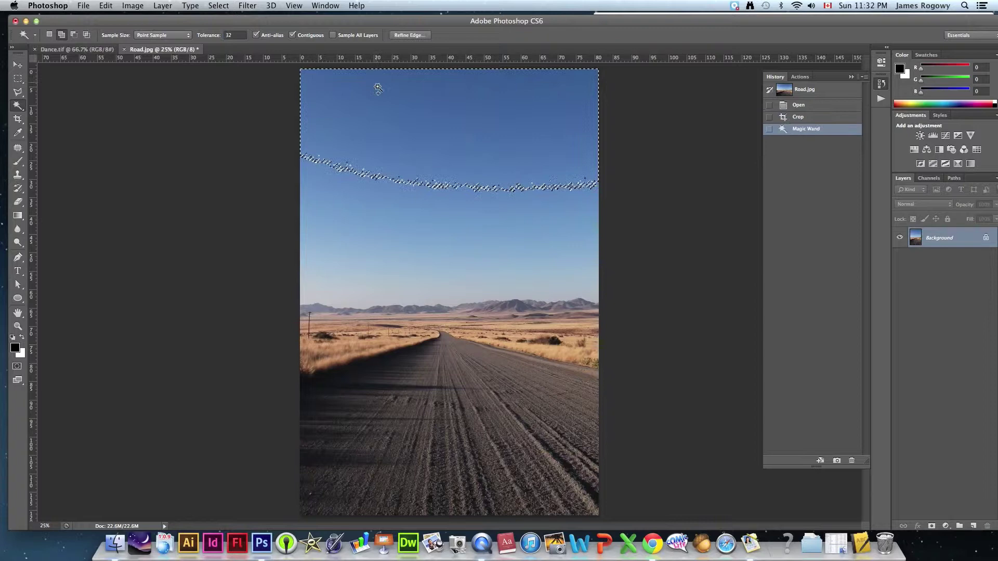
left_click(372, 190)
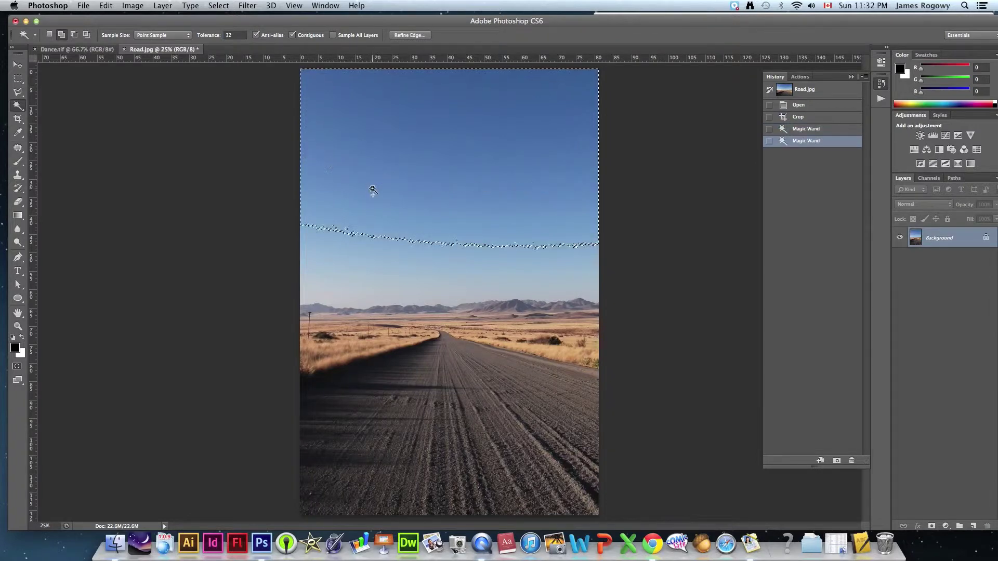
left_click(384, 256)
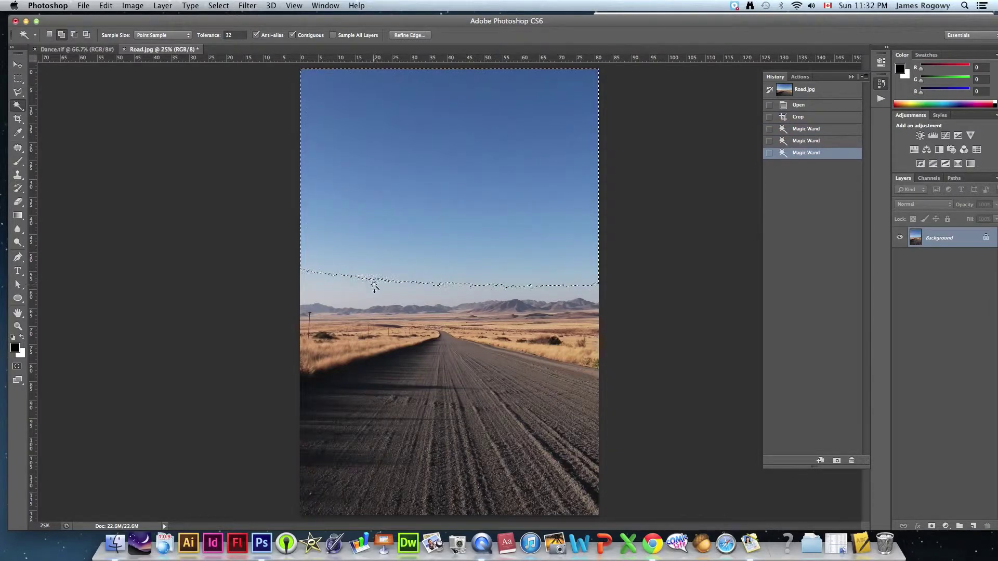
left_click(61, 34)
left_click(381, 291)
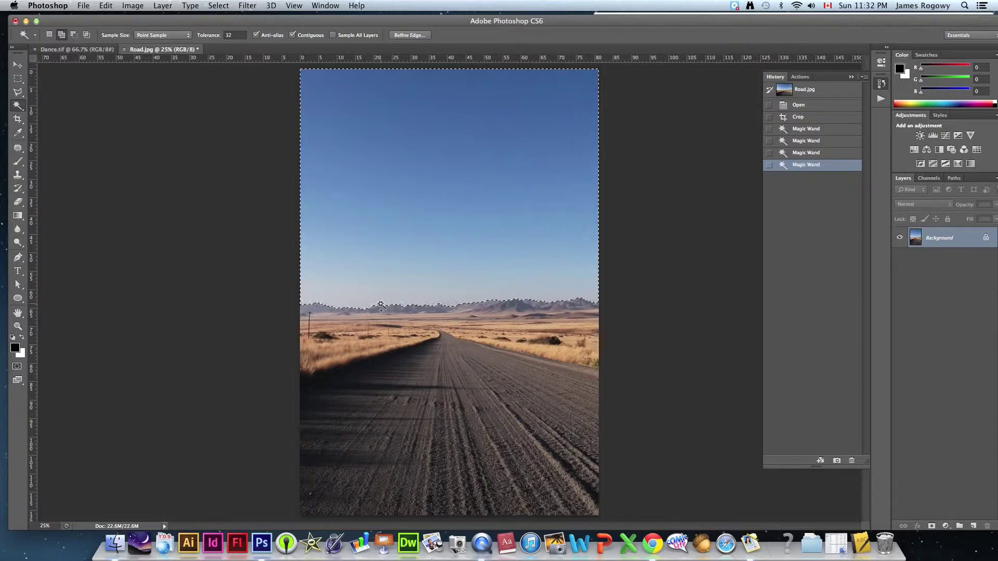
- Convert the Background into the regular layer Layer 0 and delete the selected sky from it, leaving nothing selected
double_click(947, 238)
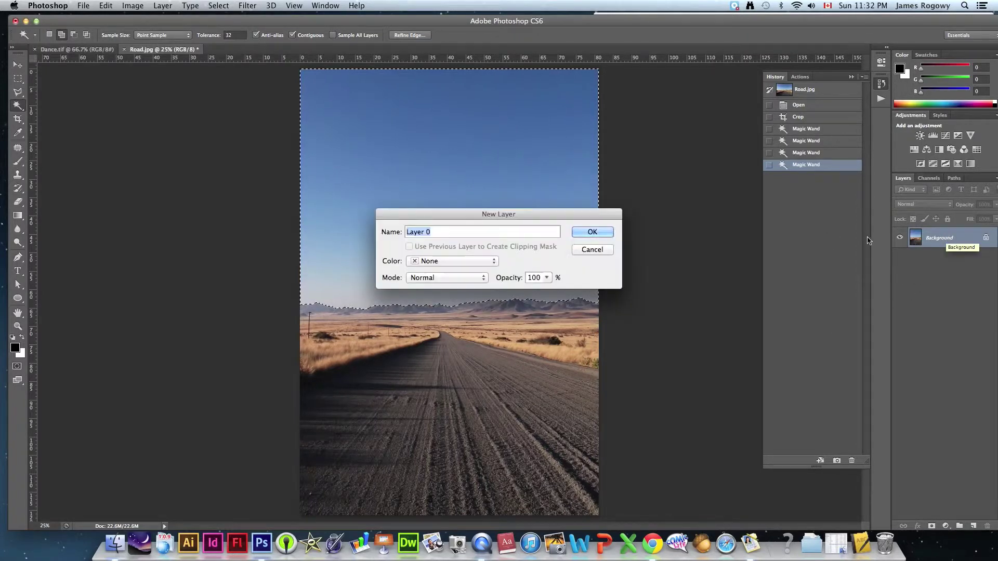
left_click(593, 232)
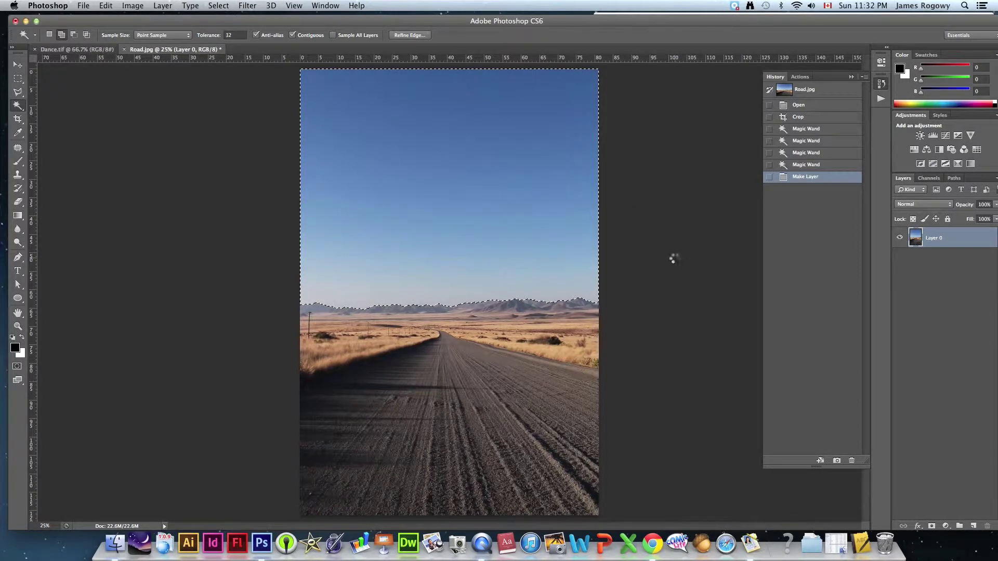
key("Delete")
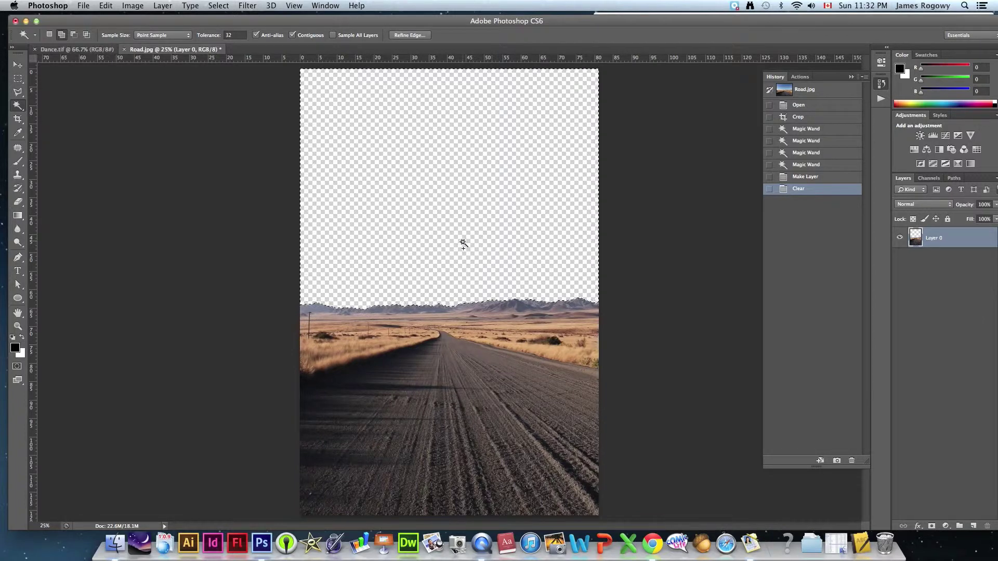
key("super+d")
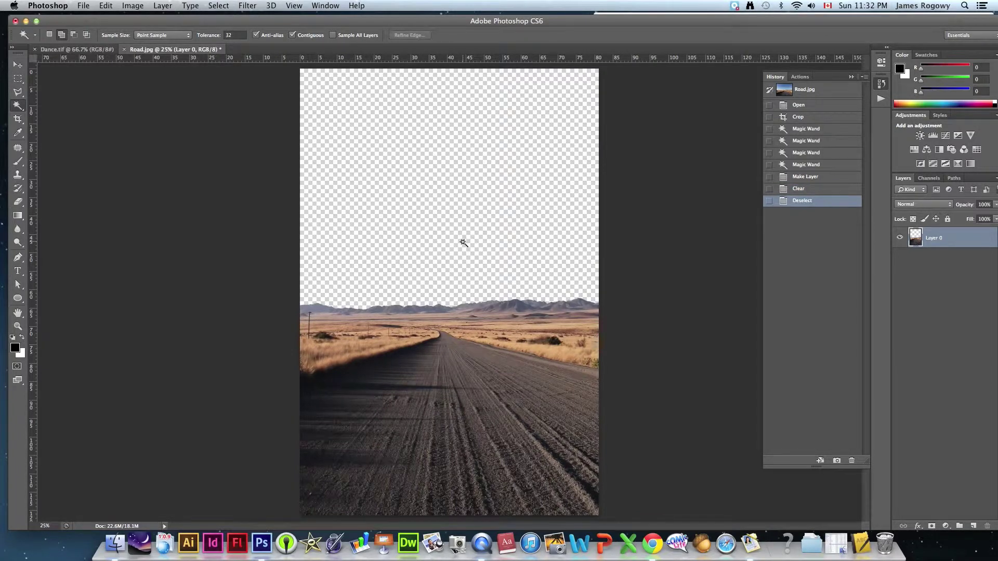
- Open Storm Sky.jpg from the NEW TUTORIAL folder in Photoshop
left_click_drag(276, 22, 251, 162)
left_click(790, 111)
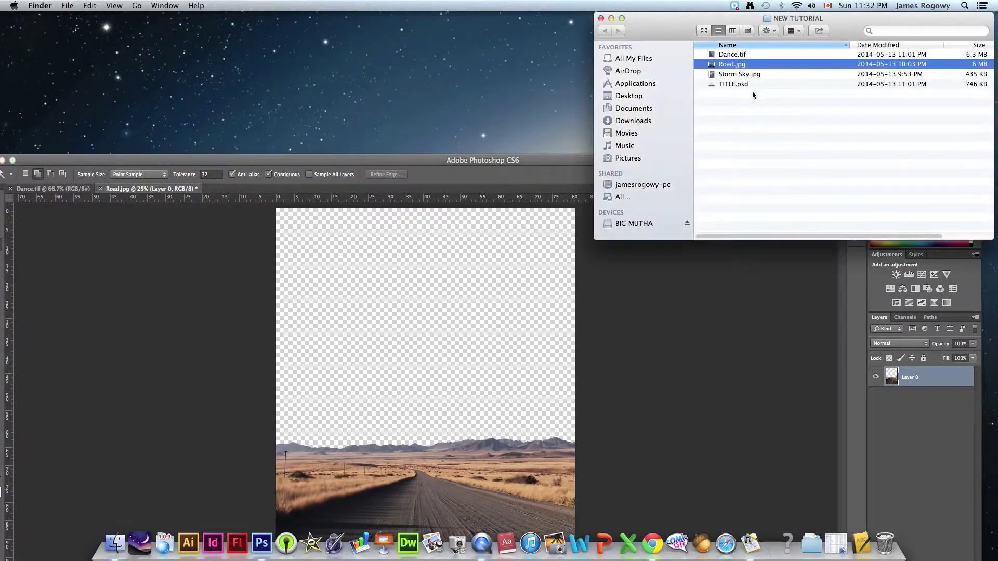
left_click(739, 77)
left_click_drag(739, 78, 263, 544)
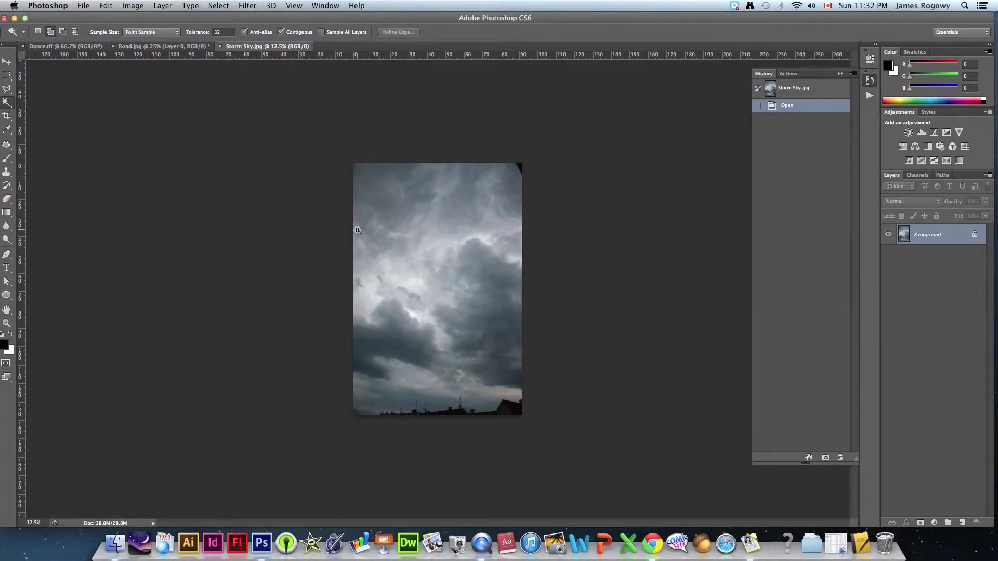
- Move the storm sky image into Road.jpg with the Move tool, covering the sky area, and place its layer beneath the road layer
left_click(8, 63)
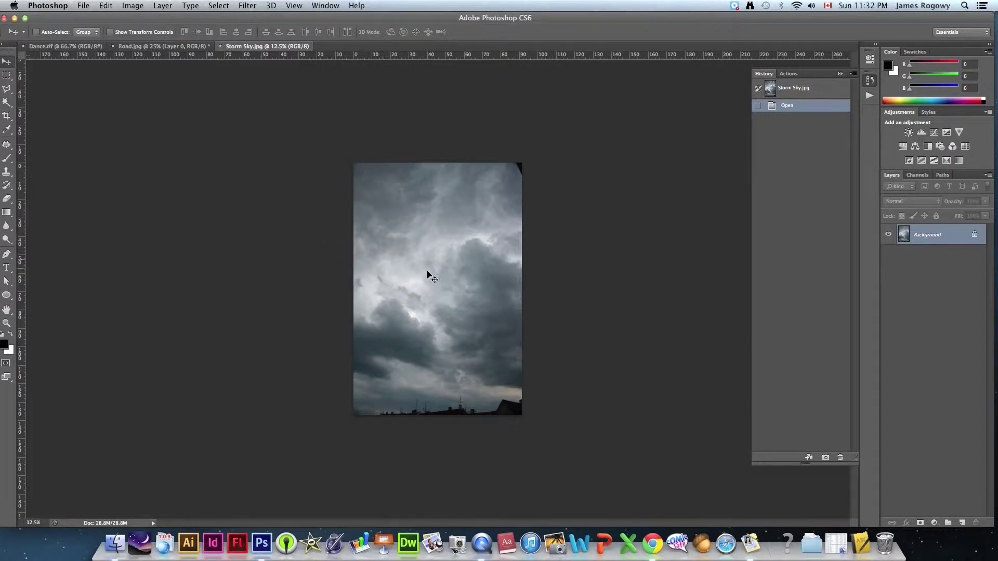
left_click_drag(435, 274, 141, 47)
left_click_drag(332, 172, 447, 218)
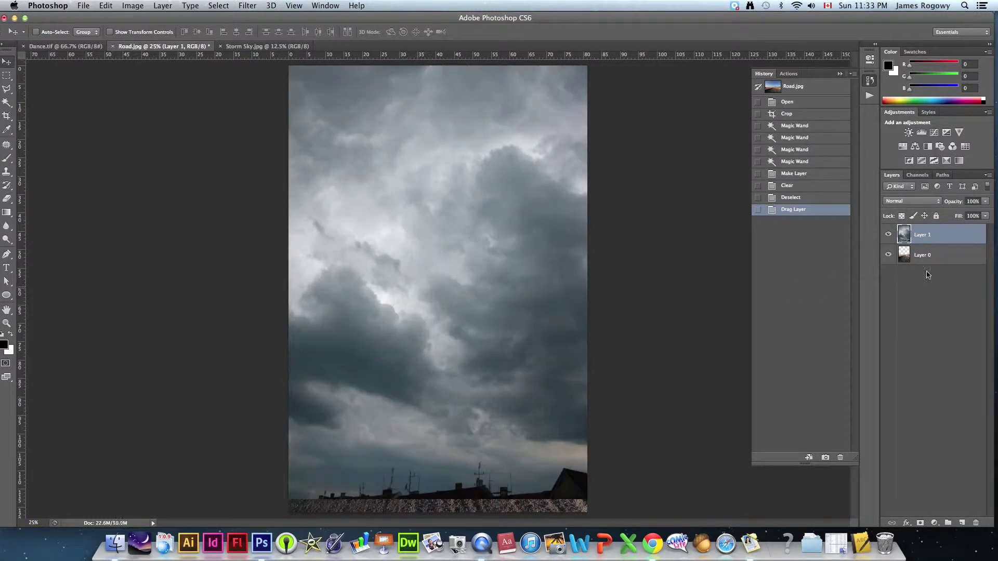
left_click_drag(926, 236, 927, 263)
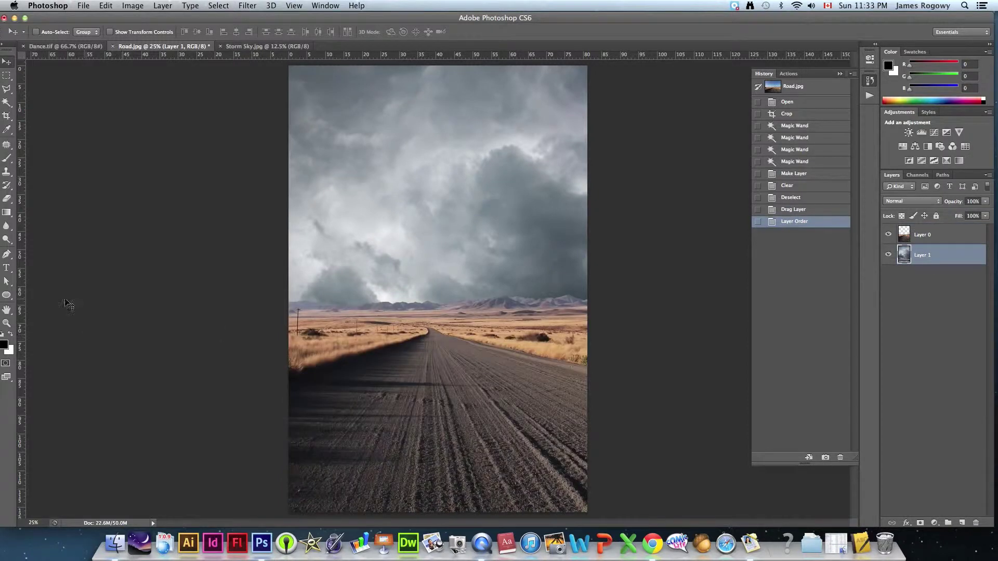
- Free-transform the storm sky layer, shrinking it proportionally and repositioning it to fill the sky with the darker clouds just above the mountains
left_click(7, 324)
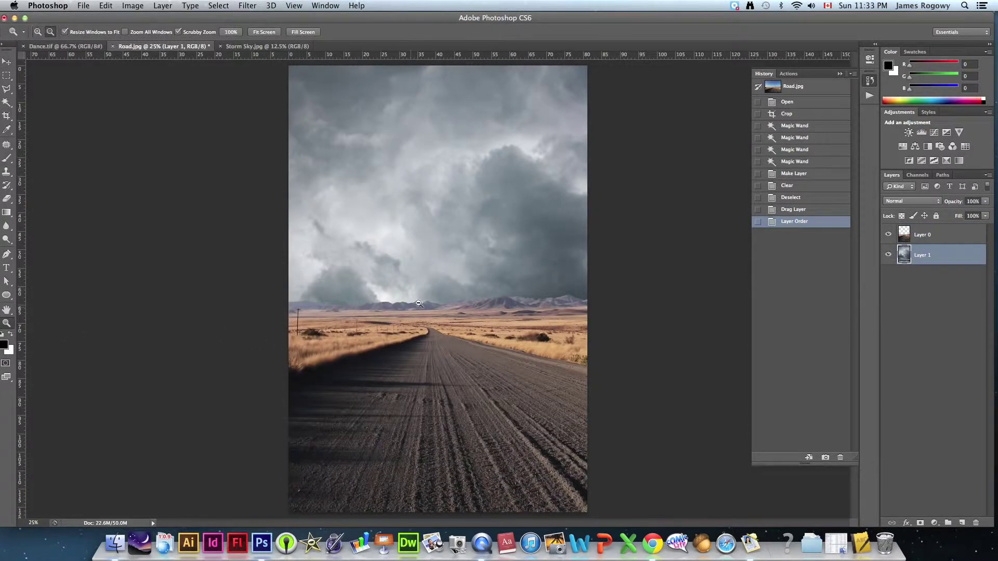
left_click(458, 289, "alt")
left_click(7, 61)
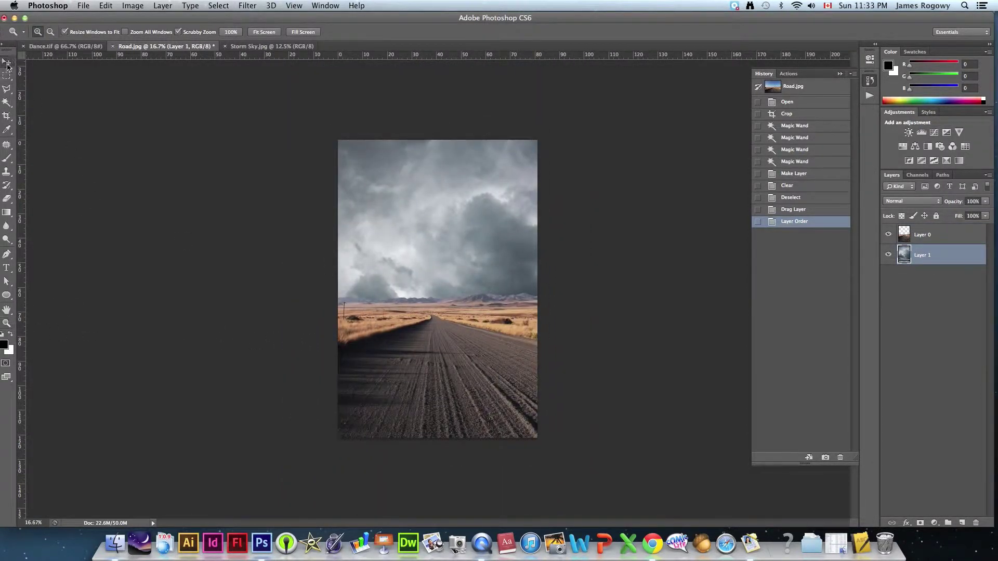
key("super+t")
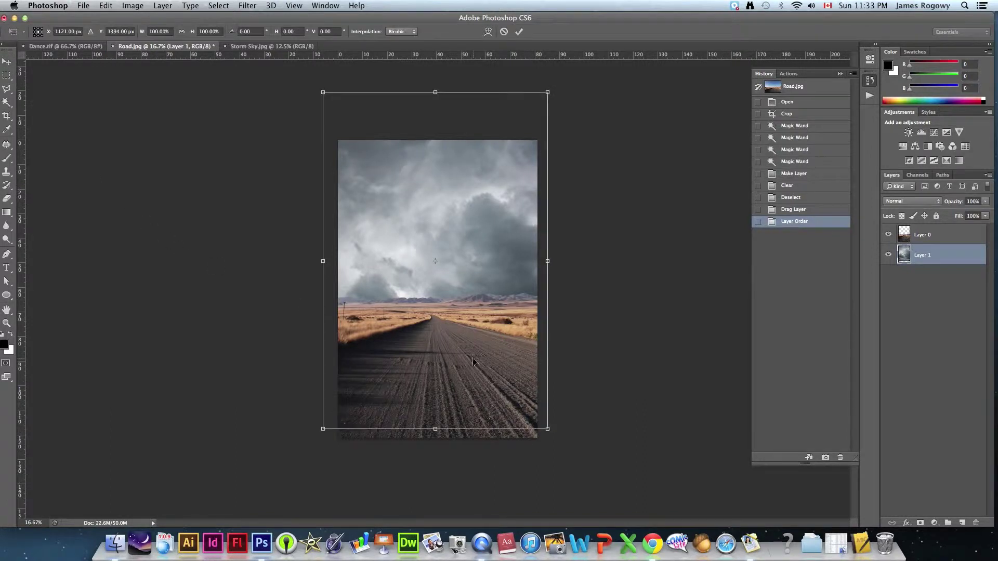
left_click_drag(549, 428, 500, 359)
left_click_drag(451, 218, 454, 221)
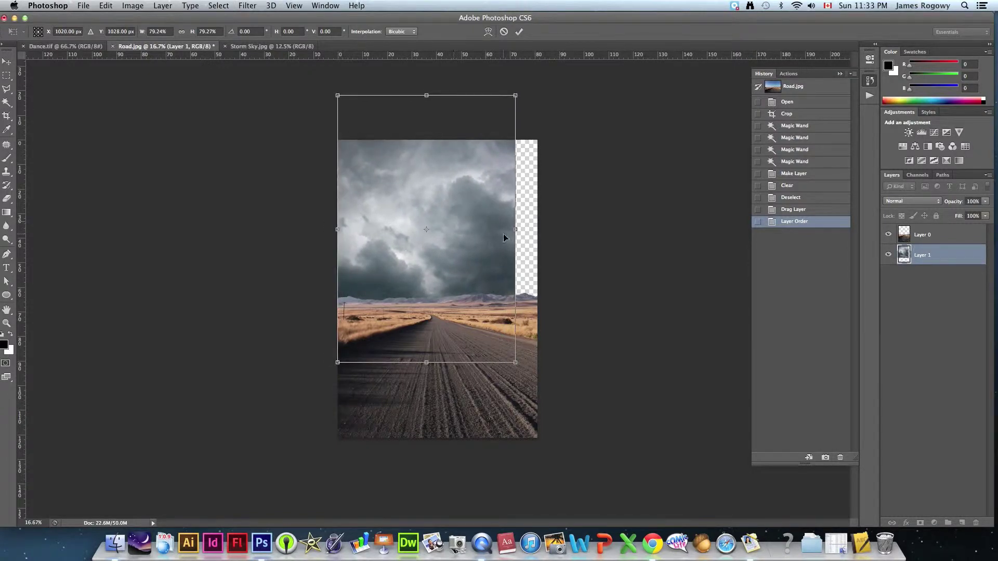
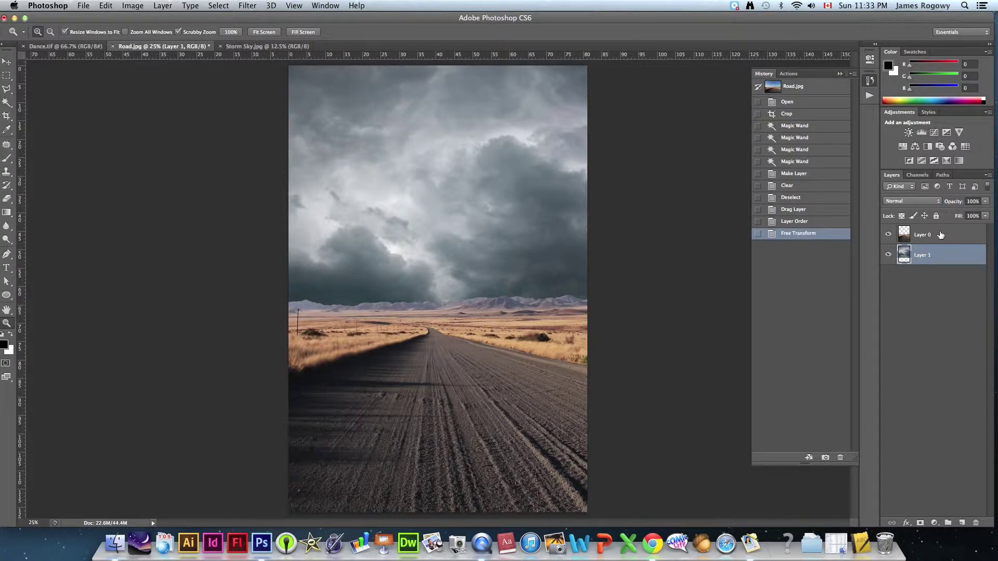
- Make road layer Layer 0 active and set up the Burn tool with a soft 400 px brush, Midtones range and 50% exposure
left_click(908, 236)
left_click(893, 236)
left_click(892, 236)
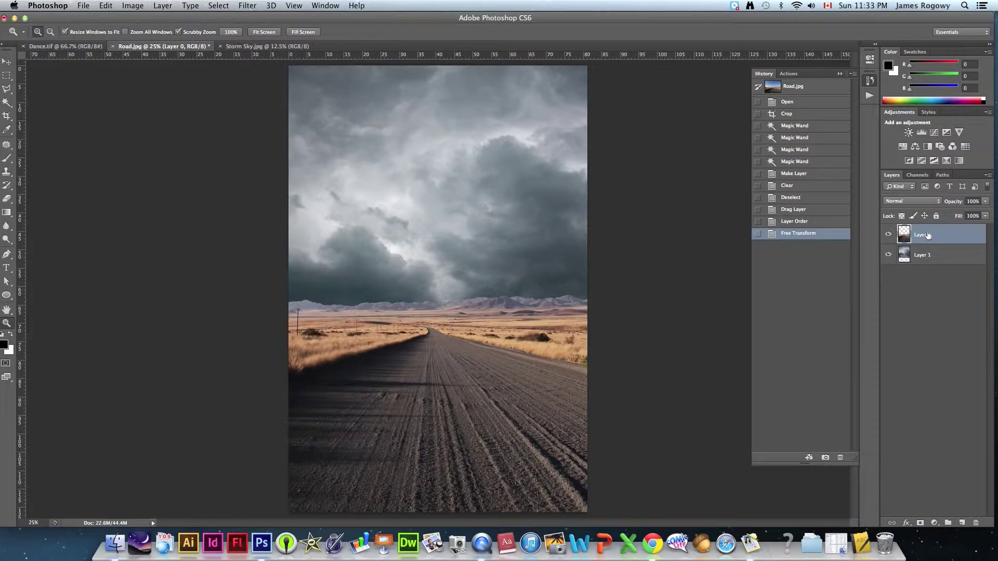
left_click(7, 241)
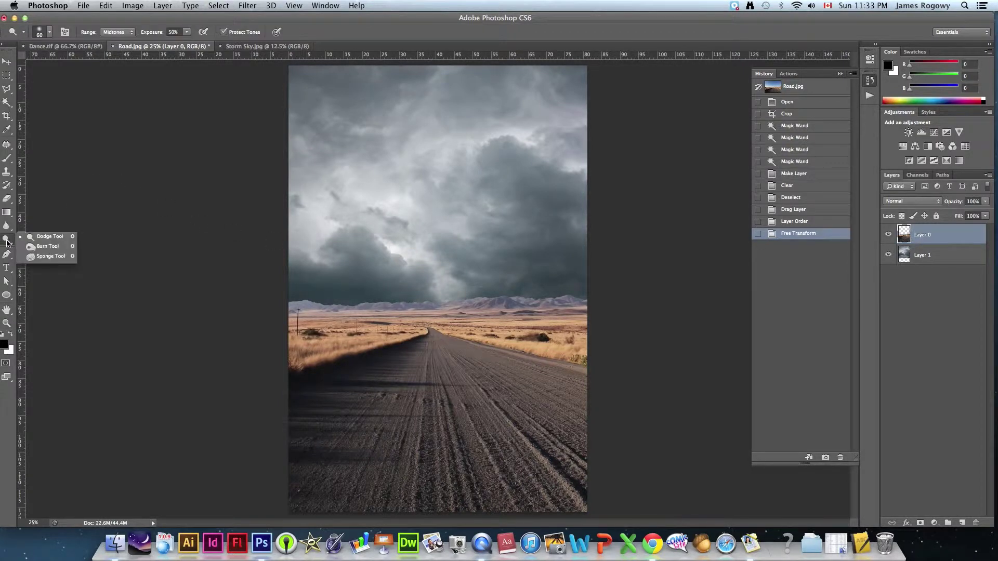
left_click(46, 252)
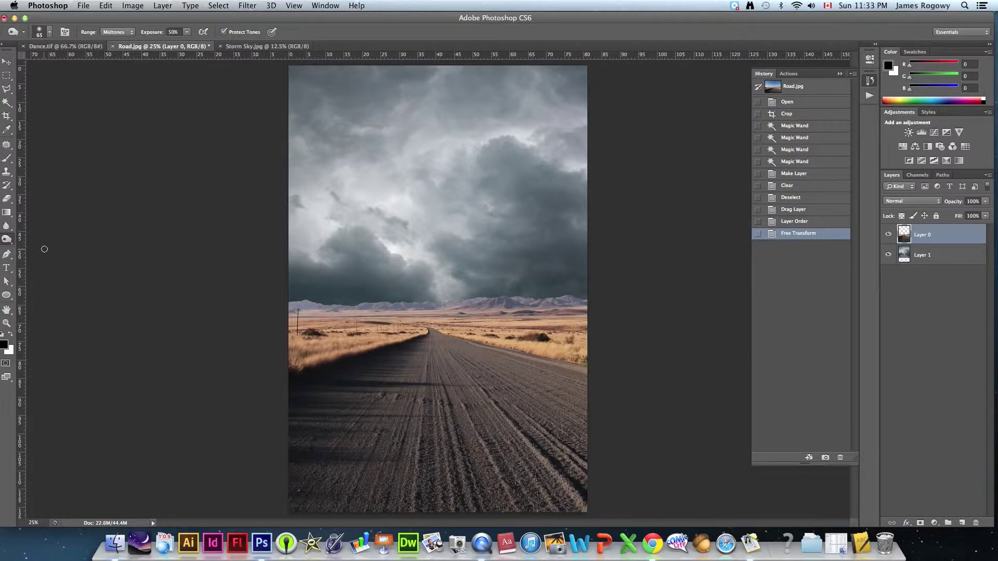
left_click(40, 33)
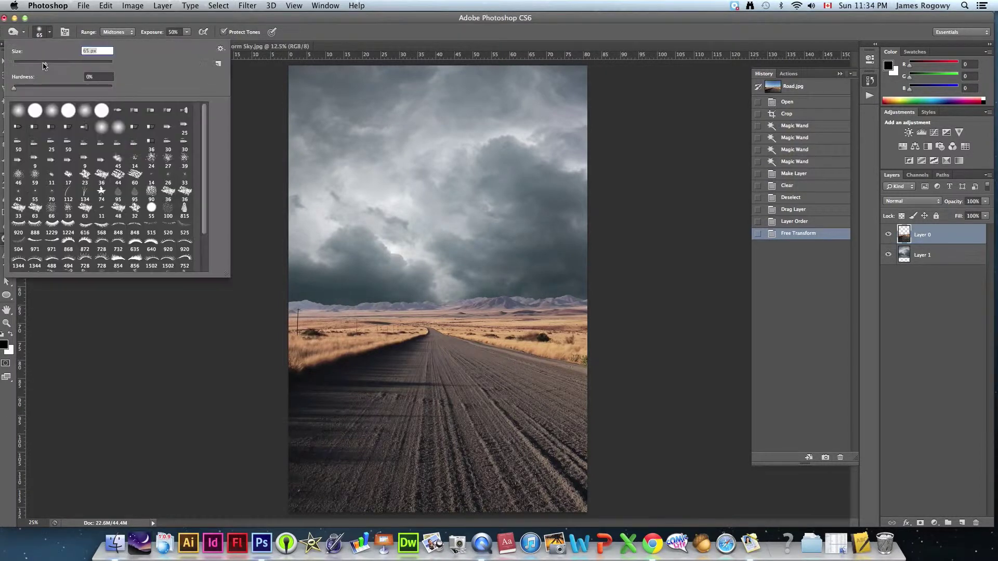
left_click(49, 33)
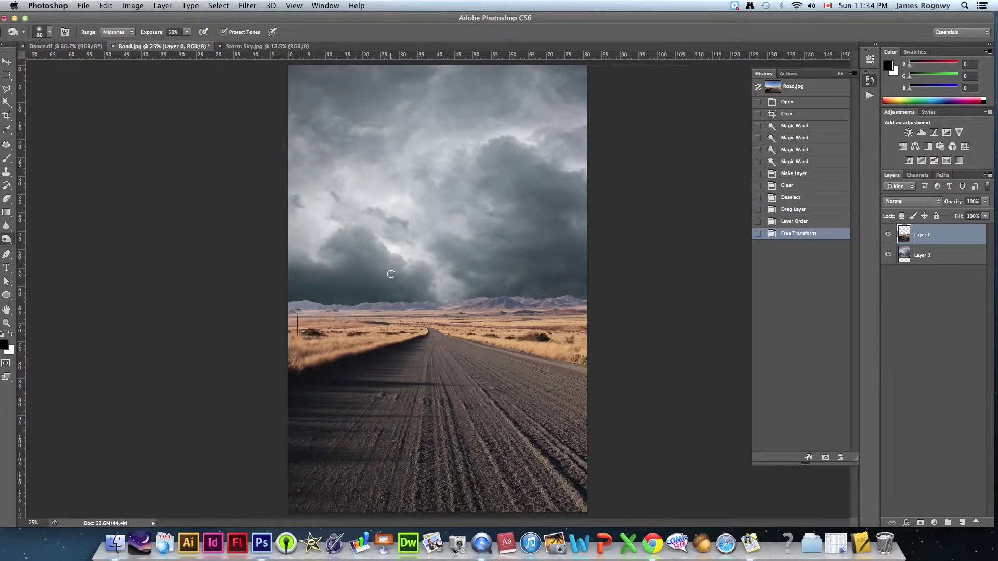
key("bracketright")
key("bracketright")
key("bracketright")
key("bracketright")
key("bracketright")
key("bracketright")
key("bracketright")
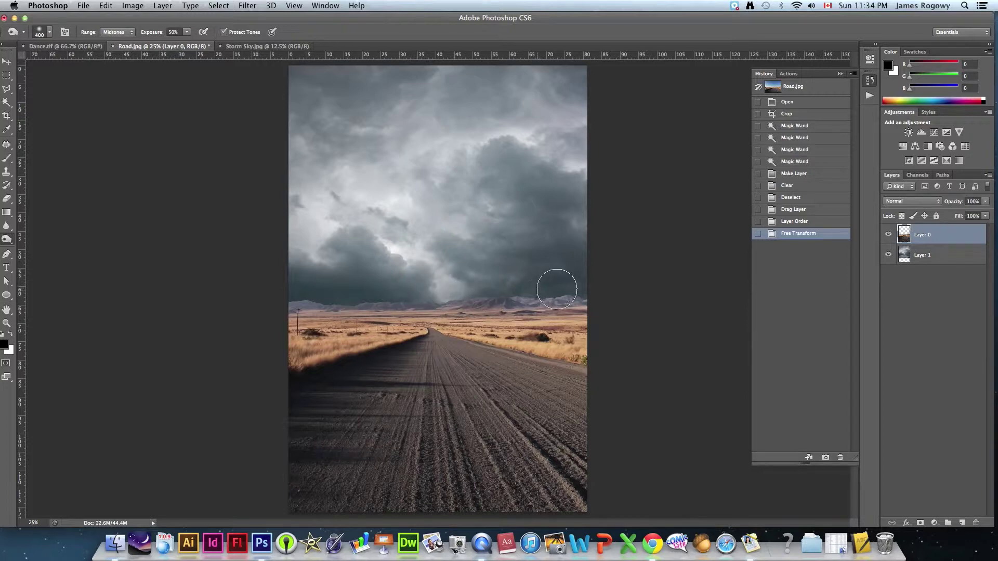
- Darken the mountain range along the full horizon with Burn strokes and compare it with the state before burning
mouse_move(566, 293)
left_mouse_down()
mouse_move(513, 291)
mouse_move(586, 292)
mouse_move(264, 297)
mouse_move(599, 294)
mouse_move(291, 296)
left_mouse_up()
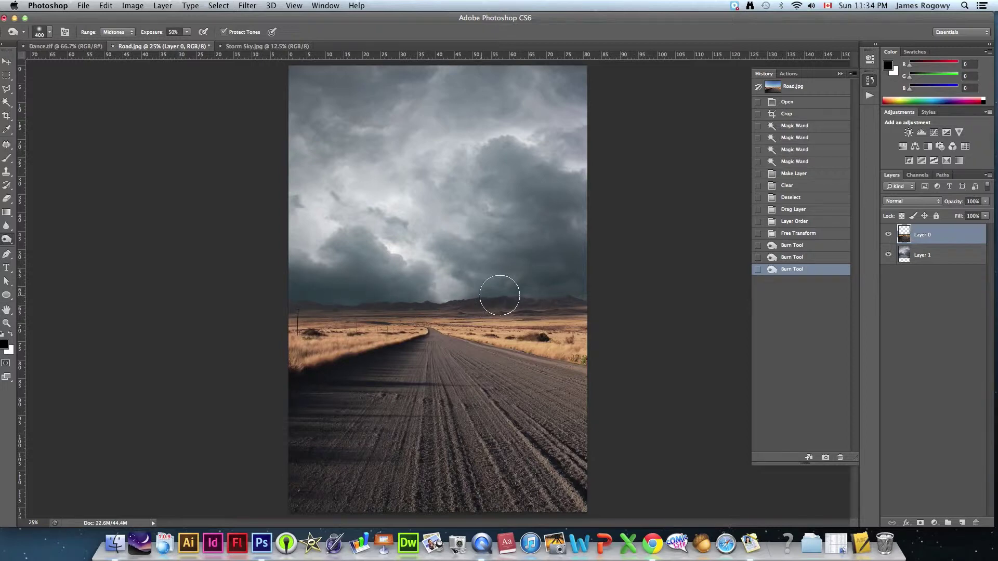
mouse_move(536, 296)
left_mouse_down()
mouse_move(621, 298)
mouse_move(564, 300)
mouse_move(588, 299)
left_mouse_up()
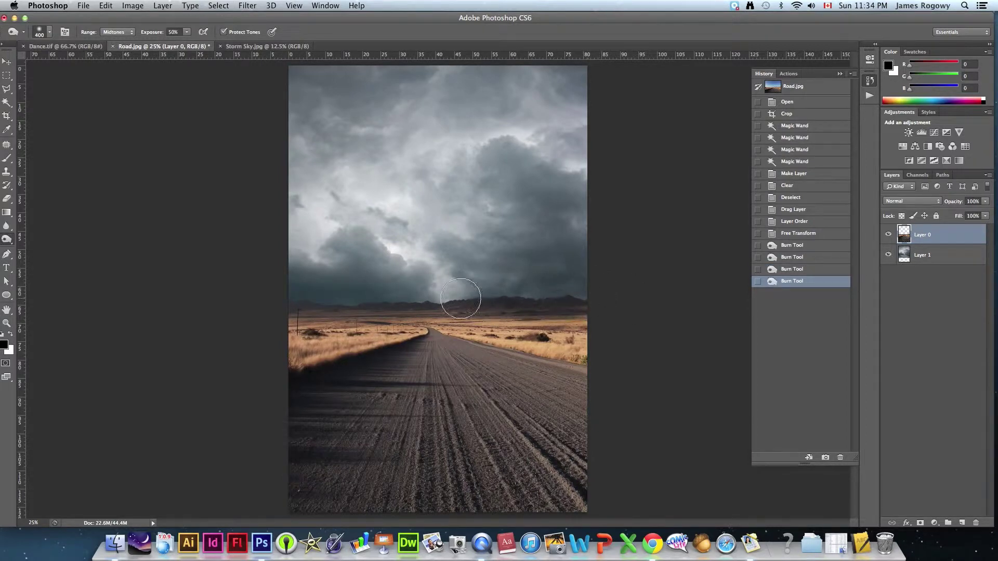
left_click_drag(358, 295, 252, 301)
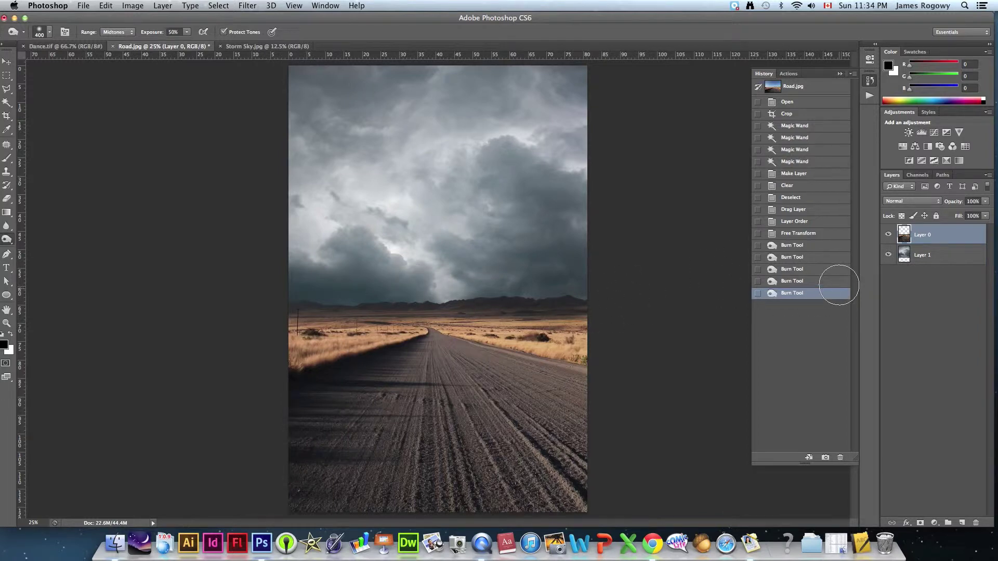
left_click(806, 247)
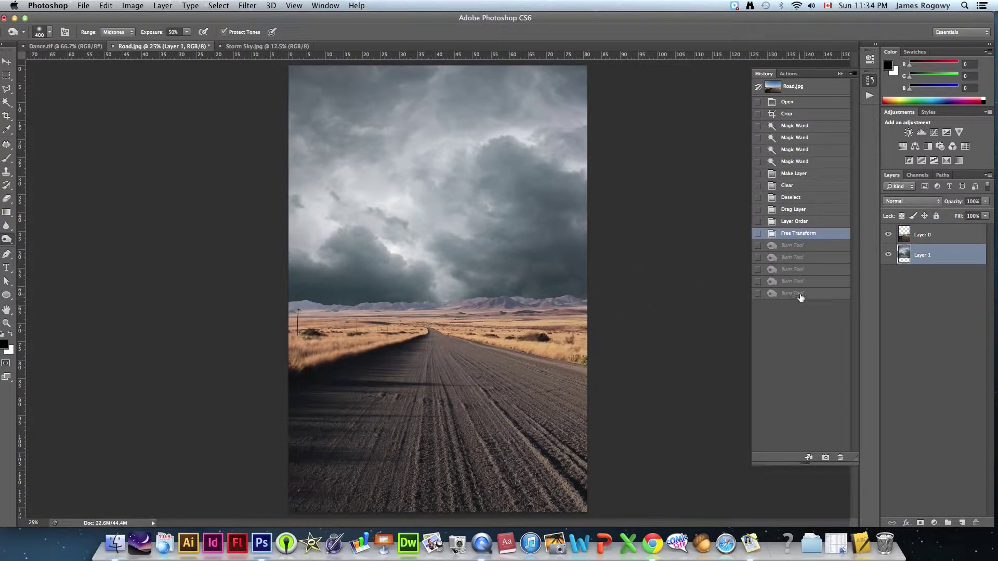
left_click(801, 294)
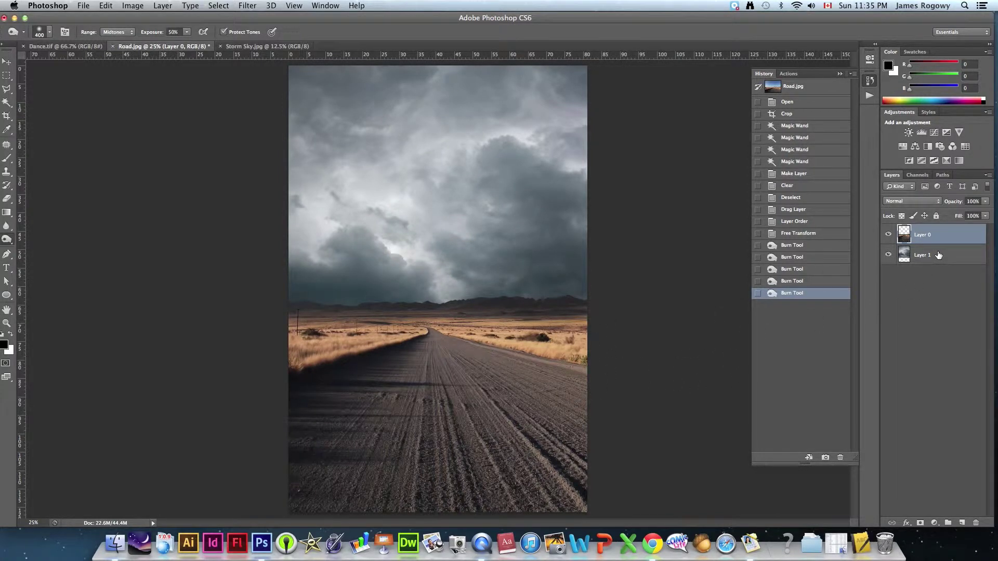
- Add a Photo Filter adjustment layer above the road using Warming Filter (85) at 55% density
left_click(935, 522)
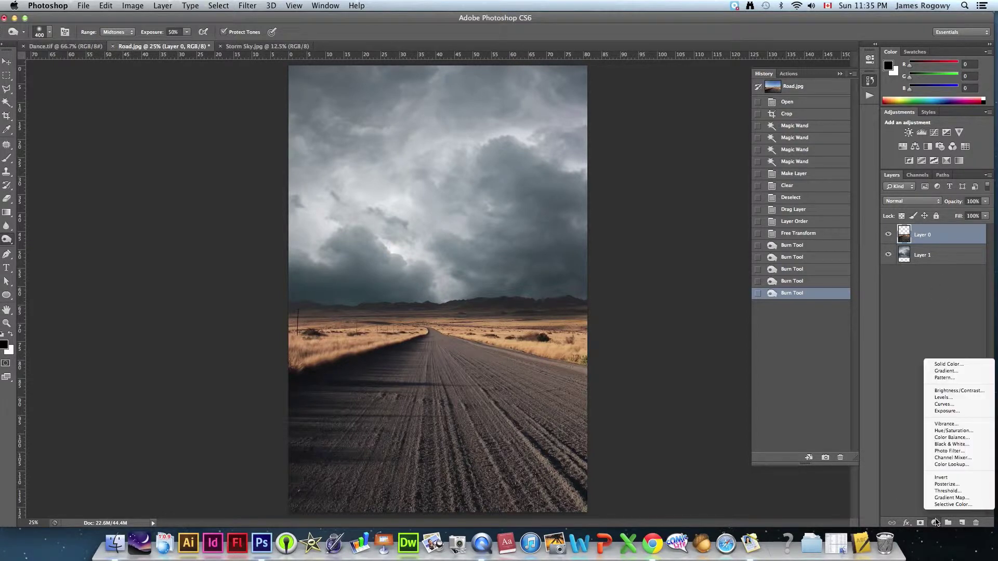
left_click(945, 451)
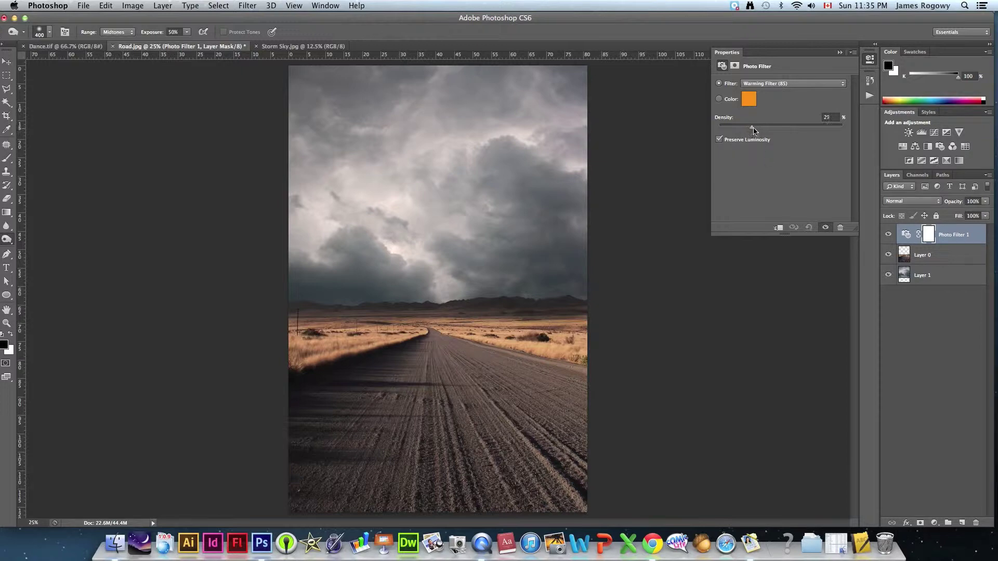
left_click_drag(765, 131, 783, 132)
left_click(942, 313)
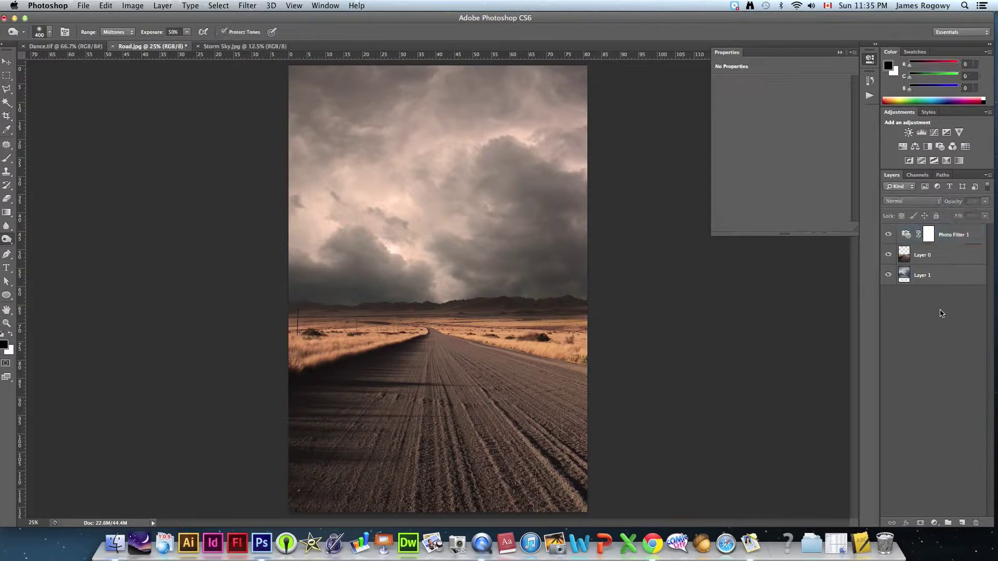
left_click(956, 238)
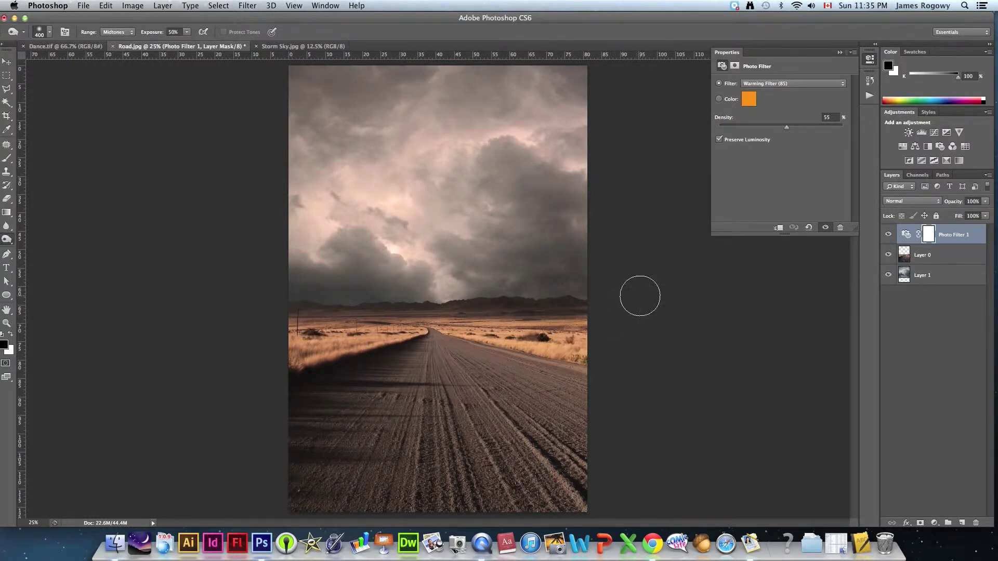
left_click(840, 53)
left_click(869, 81)
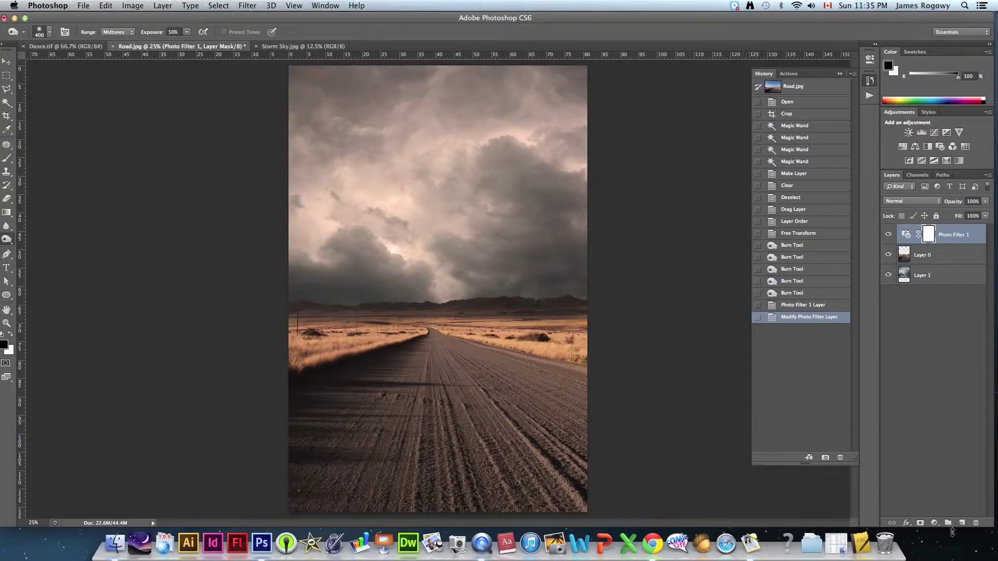
- Add a Brightness/Contrast adjustment layer on top with brightness 15 and contrast 18
left_click(935, 524)
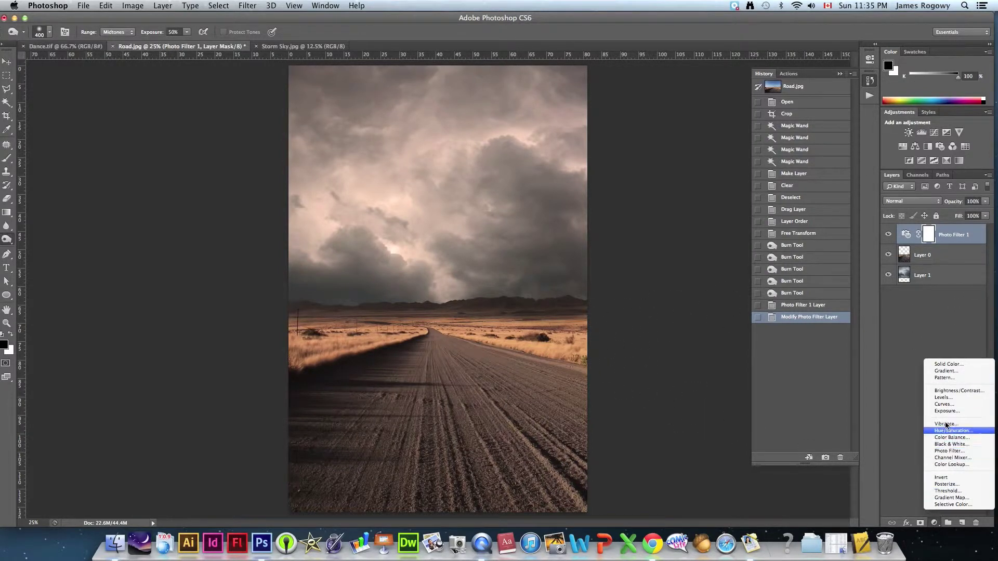
left_click(947, 392)
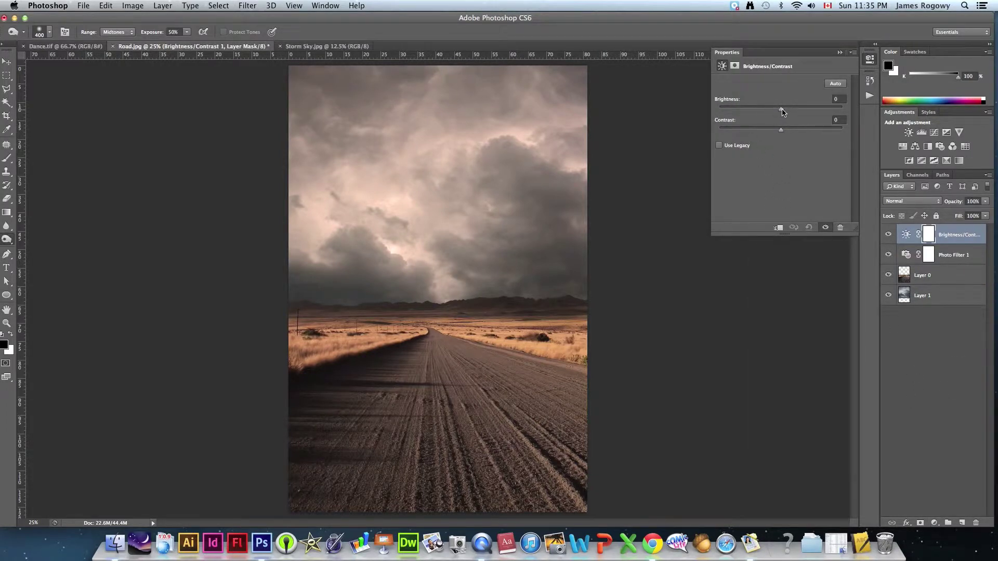
left_click(785, 110)
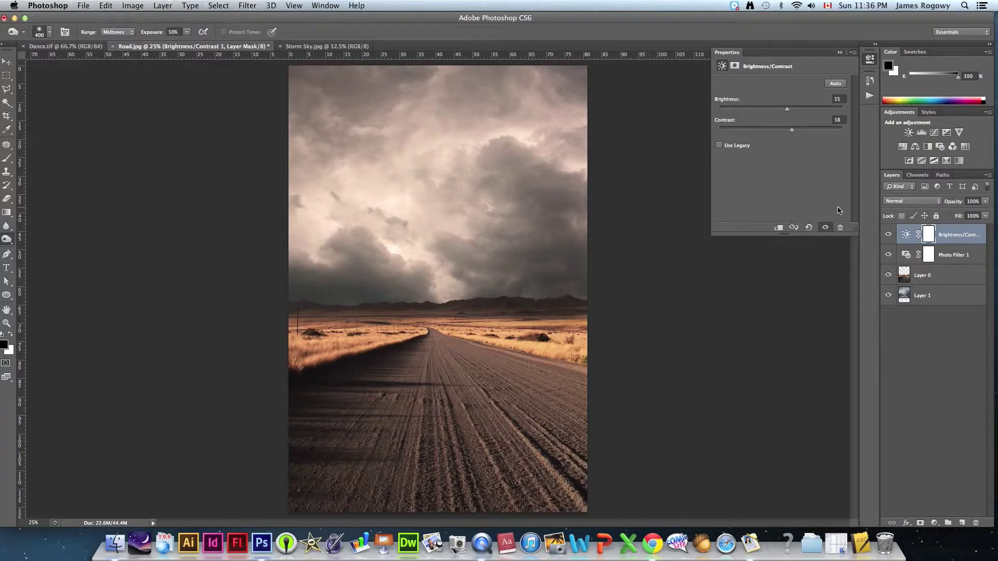
left_click(840, 52)
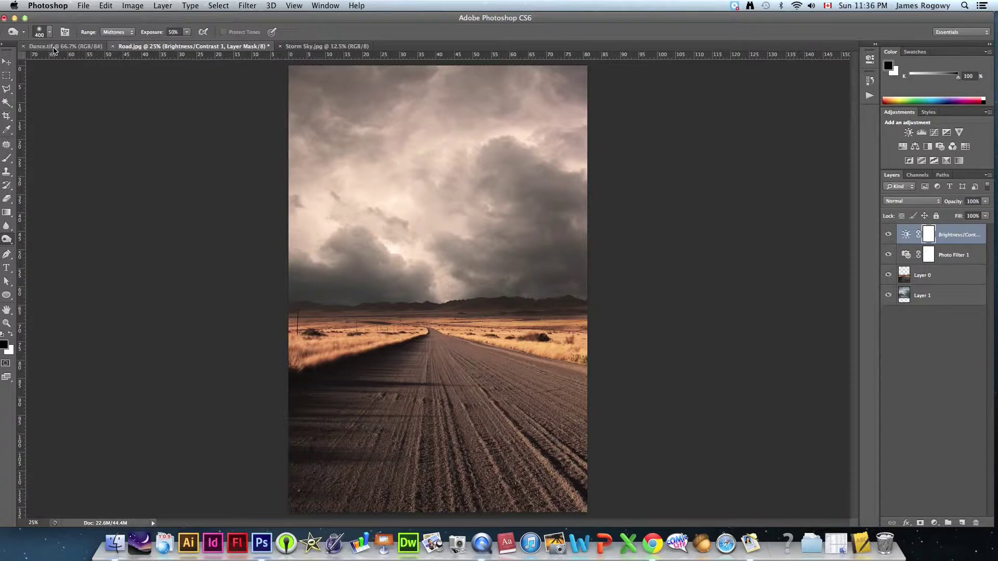
- In Dance.tif, toggle the visibility of Layer 1 and the Background to examine the dancer cut-out and the original photo separately
left_click(55, 48)
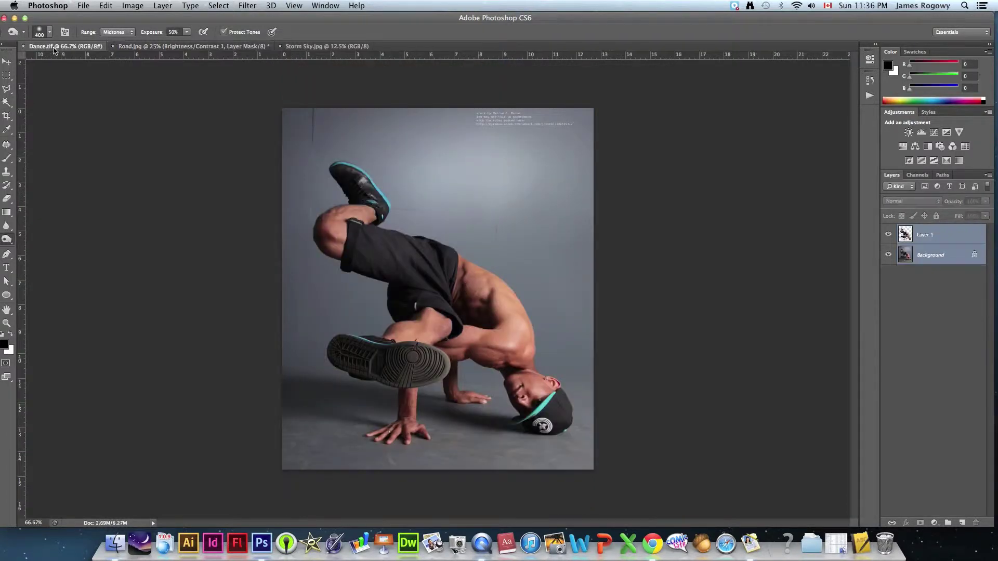
left_click(929, 236)
left_click(888, 235)
left_click(889, 254)
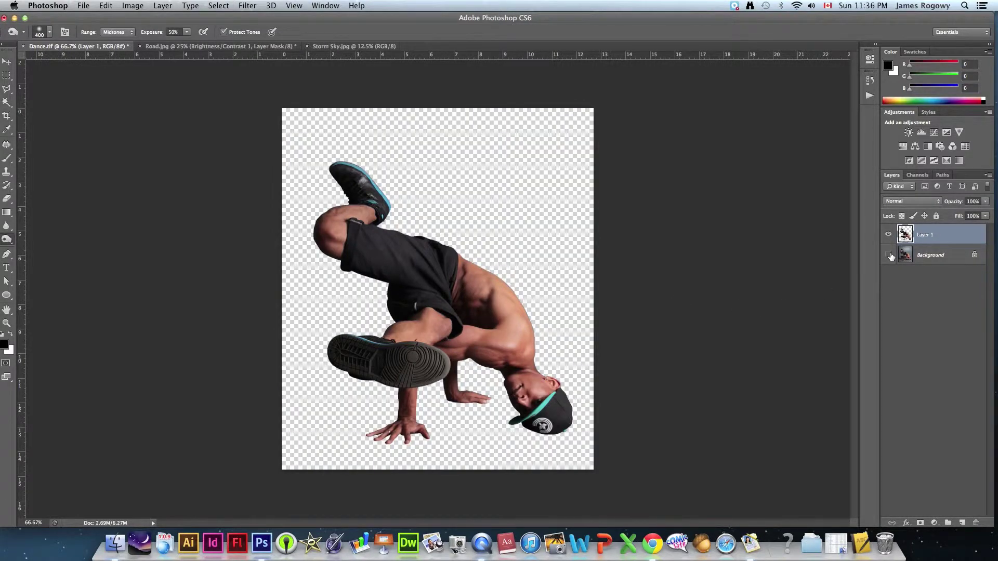
left_click(889, 255)
left_click(890, 236)
left_click(889, 236)
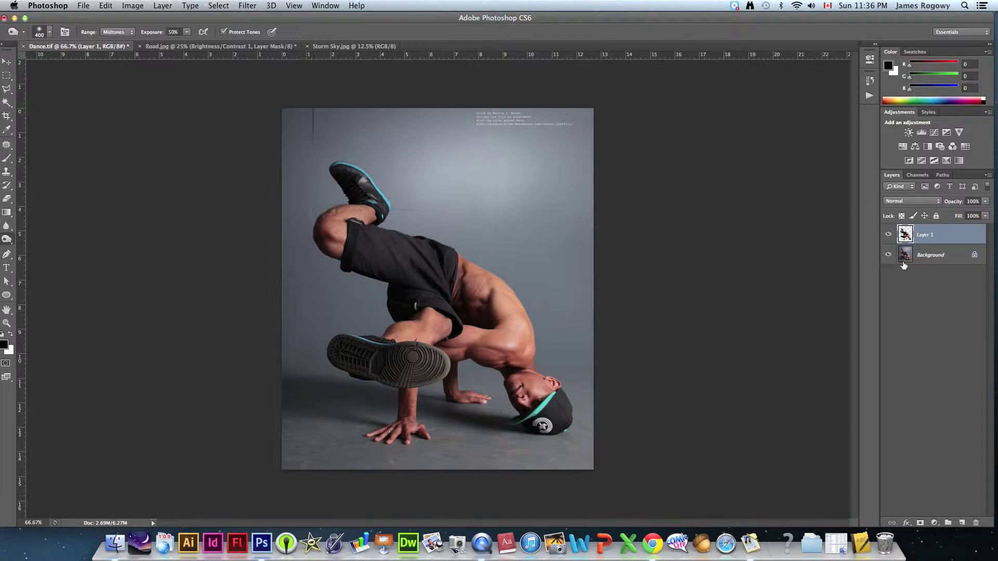
- Copy both Dance.tif layers together into Road.jpg over the road and place them beneath the Photo Filter and Brightness/Contrast adjustment layers
left_click(931, 256, "shift")
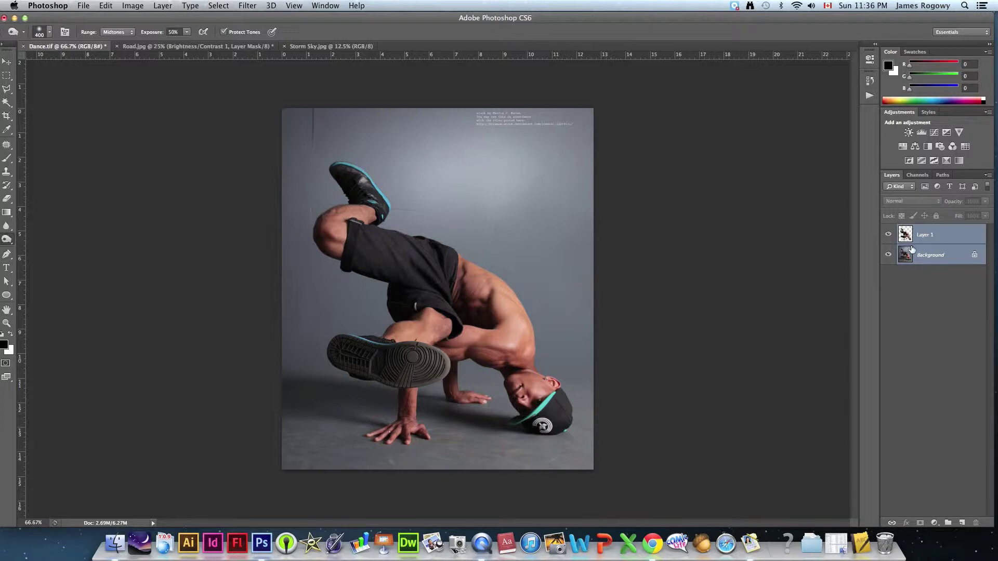
left_click(8, 62)
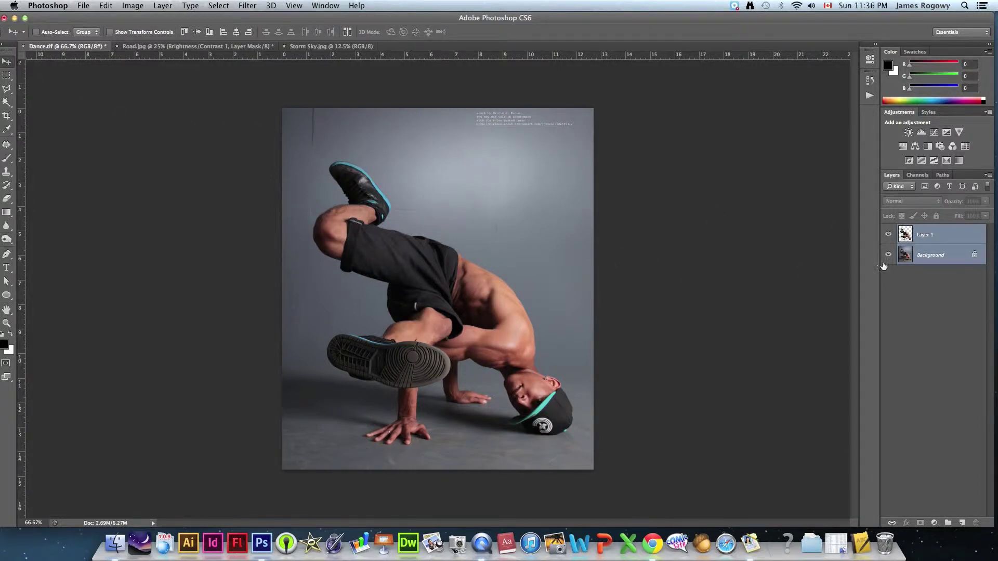
left_click_drag(468, 255, 172, 49)
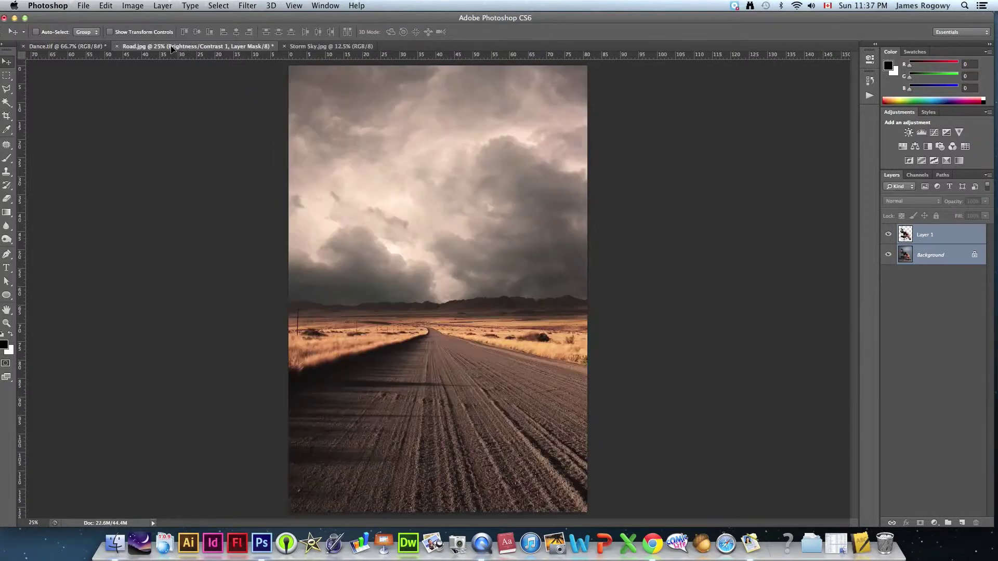
left_click_drag(450, 351, 451, 351)
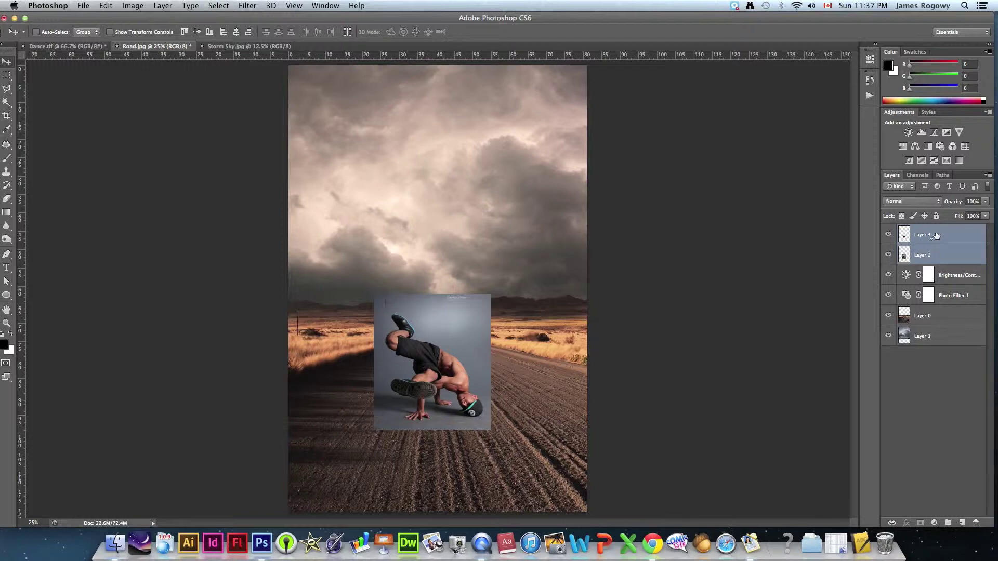
left_click_drag(937, 235, 939, 299)
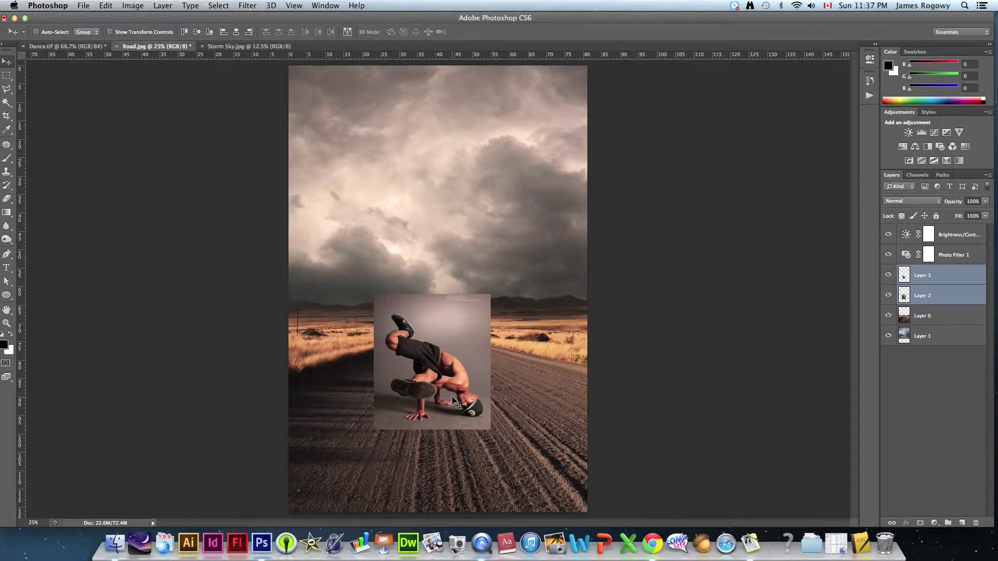
- Scale both dancer layers up together to about 197% and position them over the lower part of the road
key("super+t")
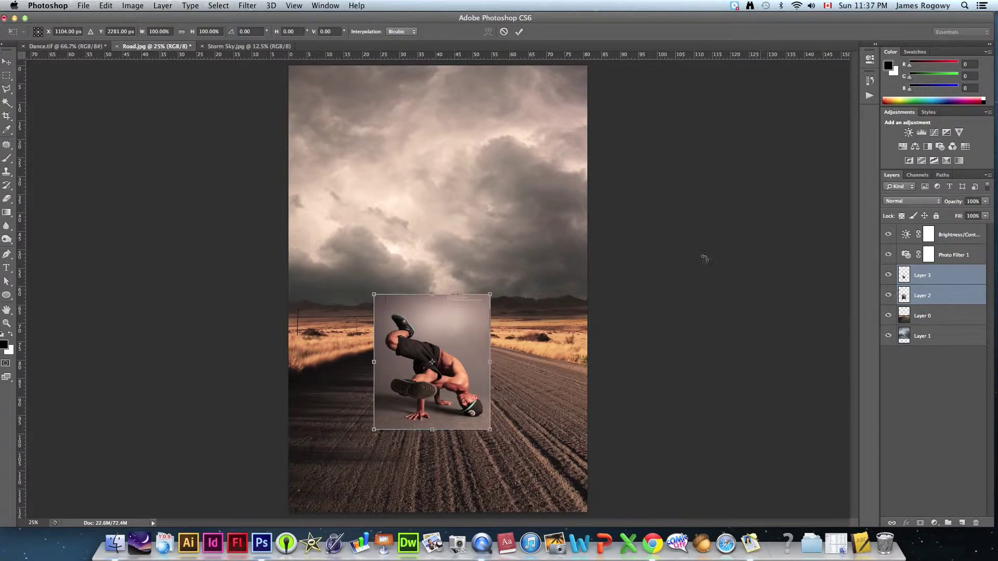
left_click_drag(489, 295, 618, 206)
left_click_drag(491, 260, 455, 320)
left_click_drag(563, 230, 579, 220)
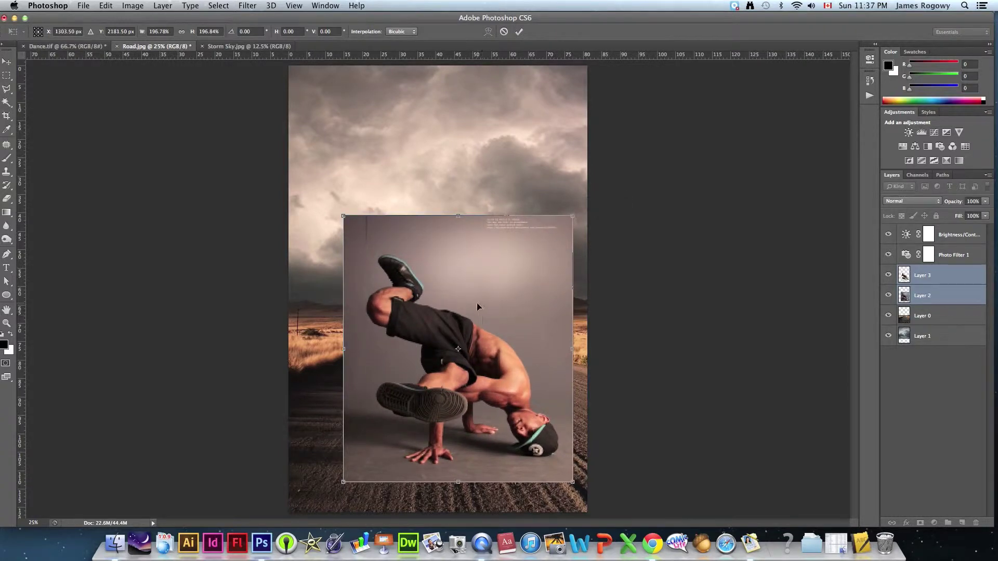
left_click_drag(476, 304, 482, 304)
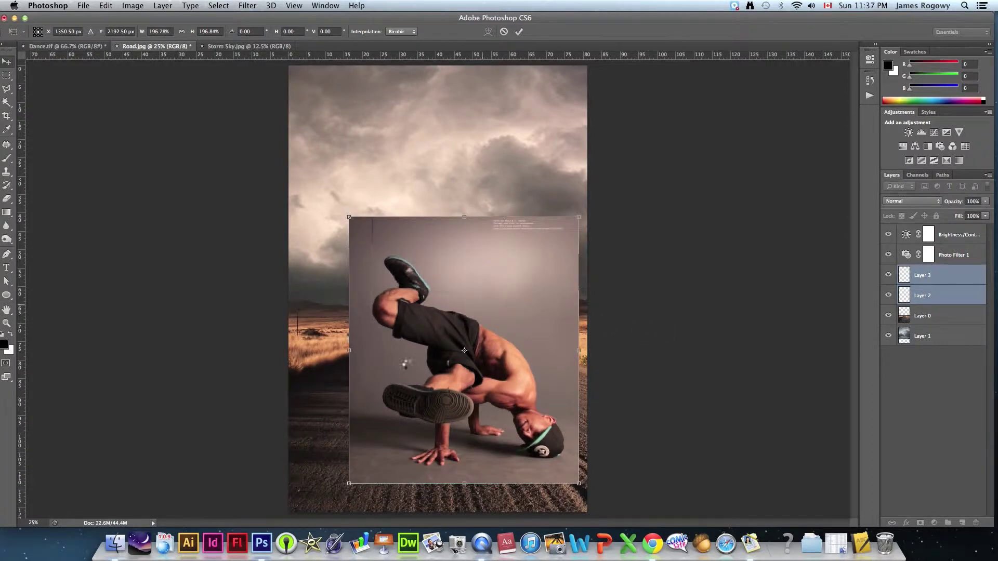
key("Return")
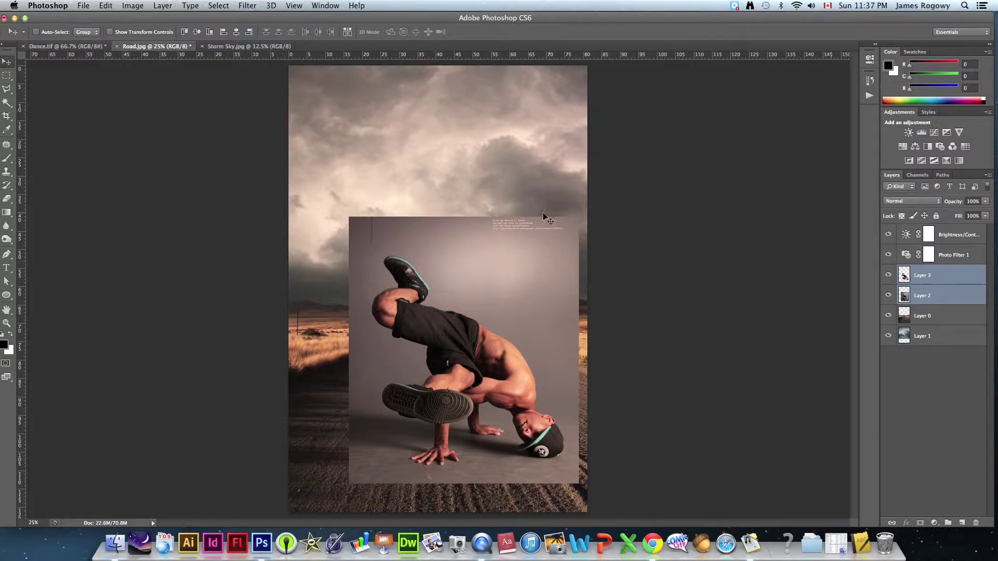
- Flip both dancer layers horizontally and shift them slightly down on the road
left_click(107, 6)
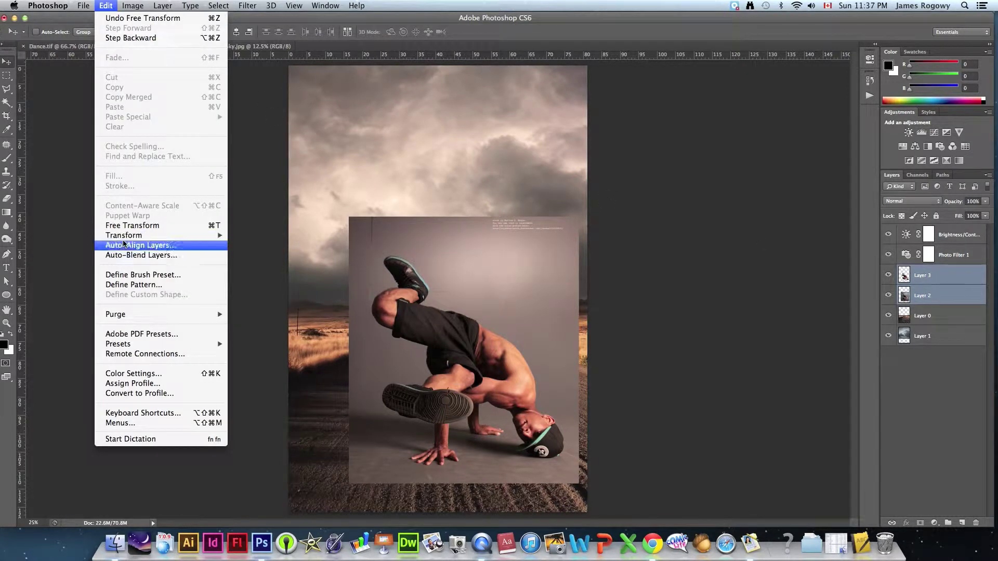
mouse_move(203, 238)
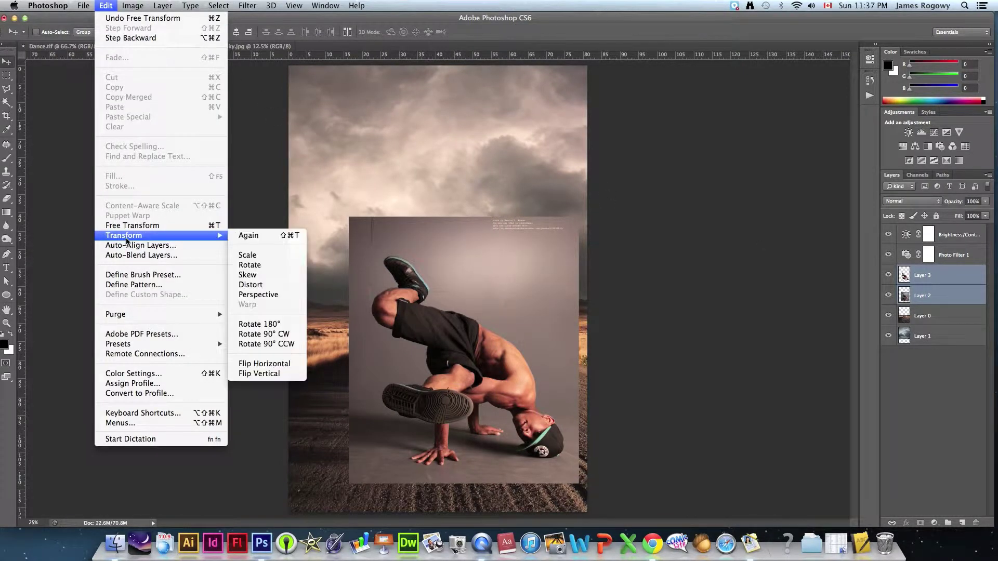
left_click(273, 362)
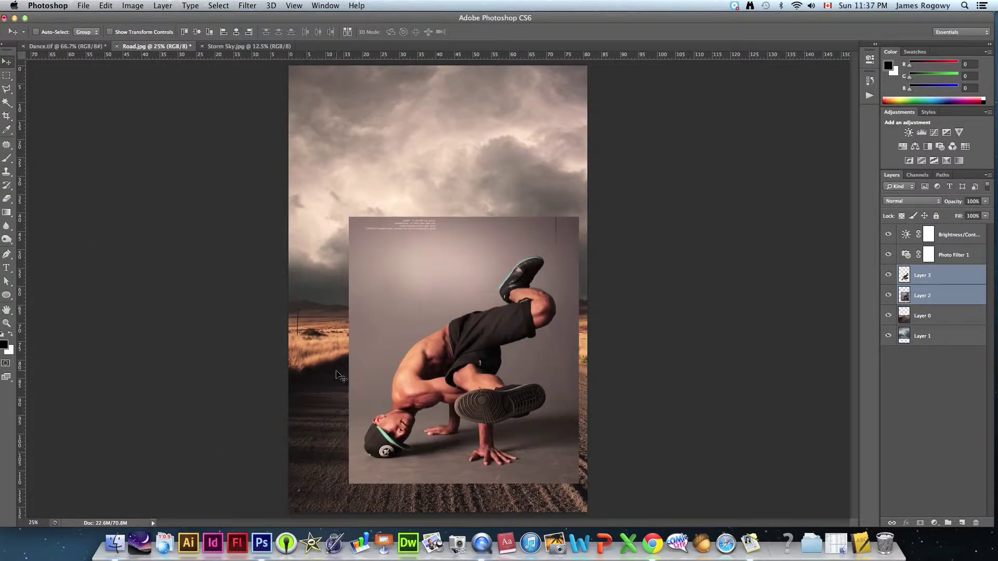
left_click_drag(465, 341, 466, 348)
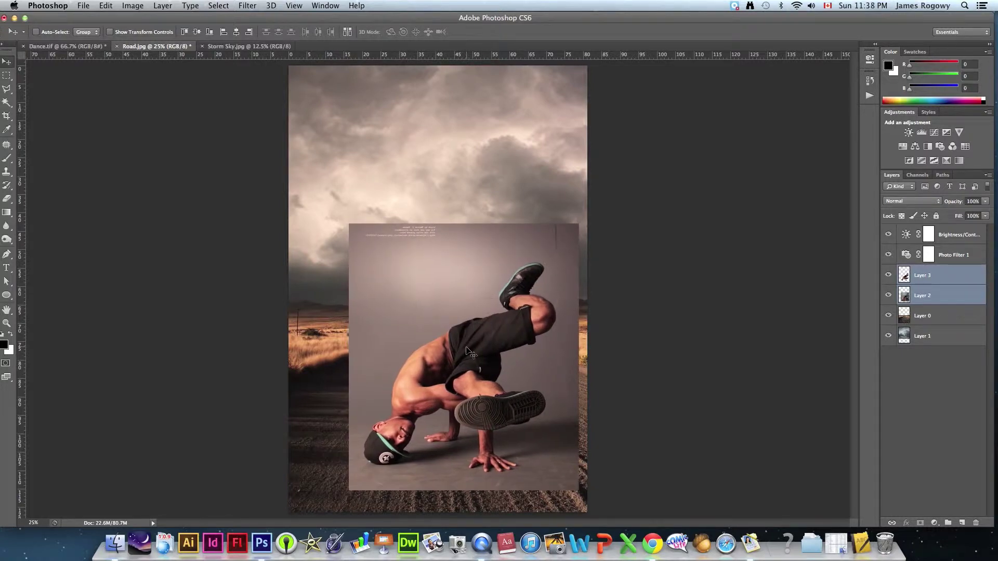
- Enlarge both dancer layers to about 104.5% with Free Transform so the photo reaches the poster's right edge
key("ctrl+t")
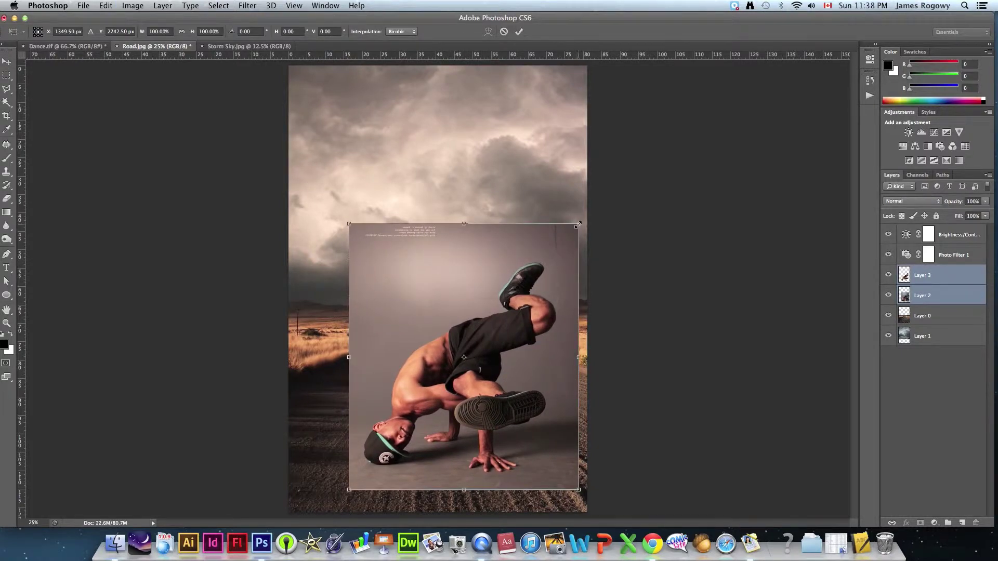
left_click_drag(580, 223, 589, 212)
left_click_drag(553, 388, 553, 388)
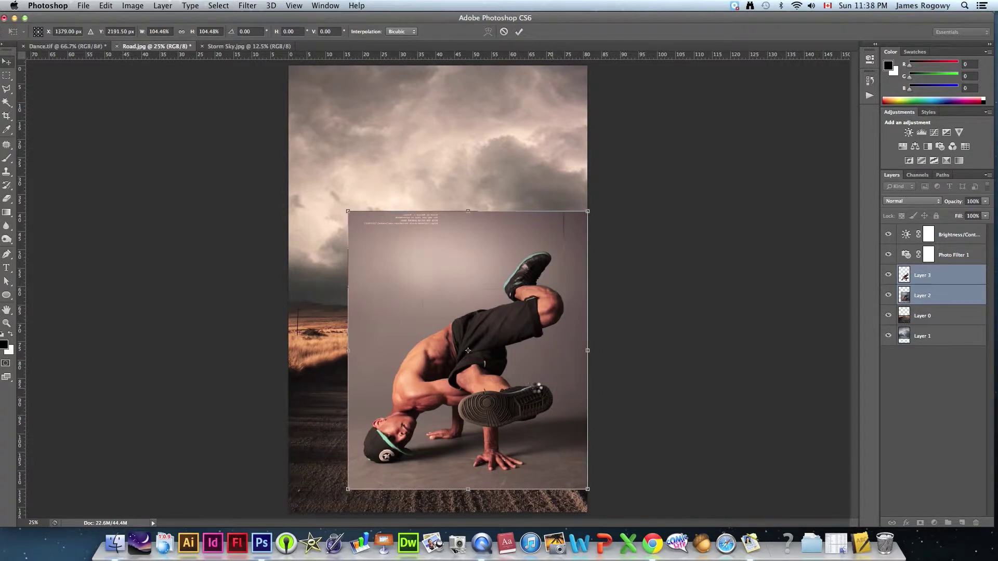
key("Return")
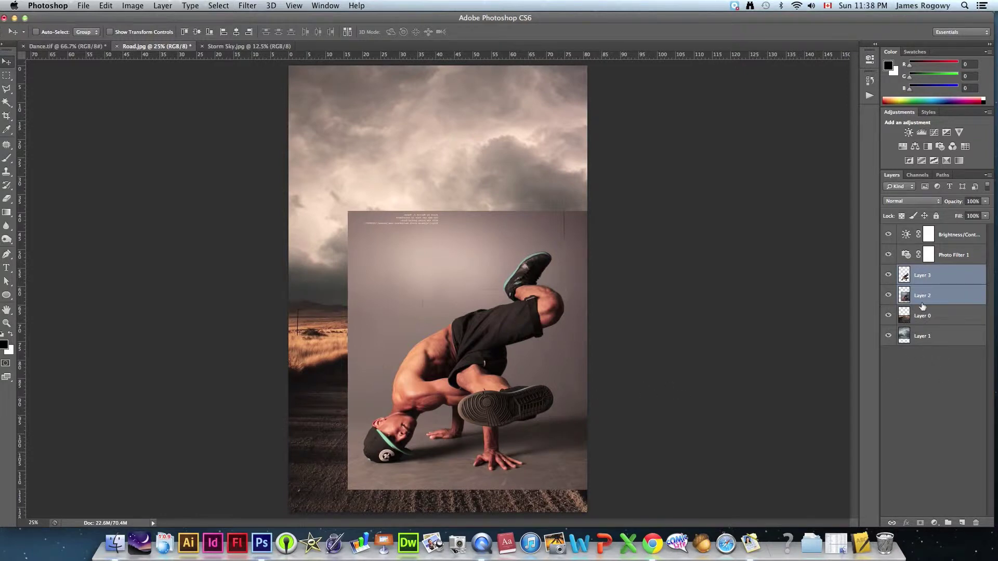
- Compare the dancer layers by toggling their visibility, leaving Layer 2 selected and visible with the Layer 3 cut-out hidden
left_click(941, 312)
left_click(928, 298)
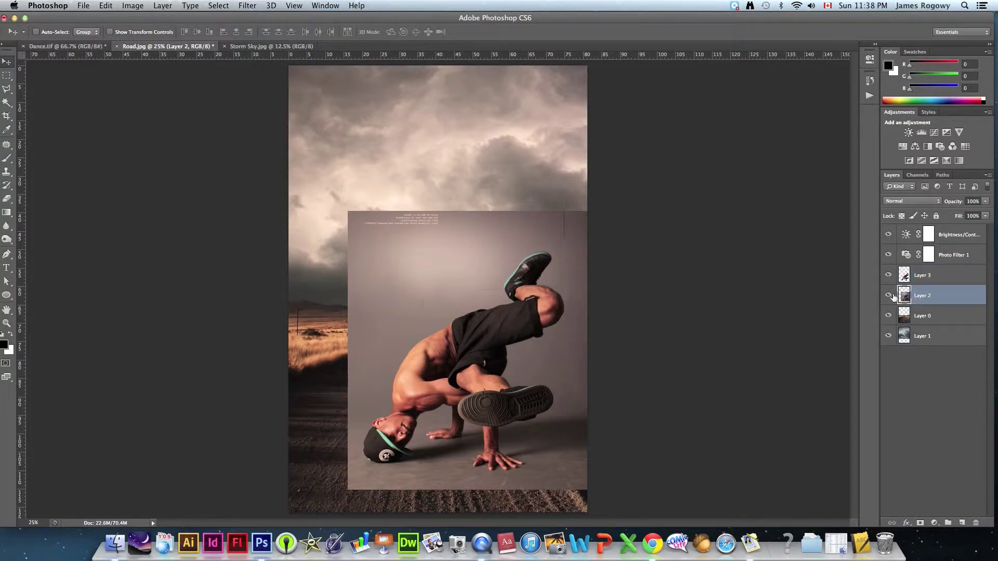
left_click(888, 295)
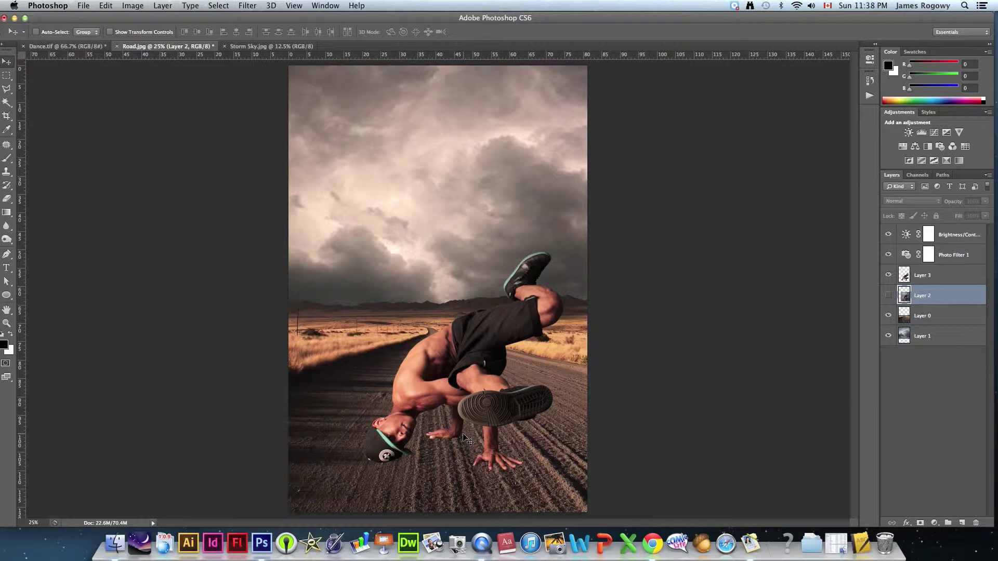
left_click(889, 276)
left_click(889, 296)
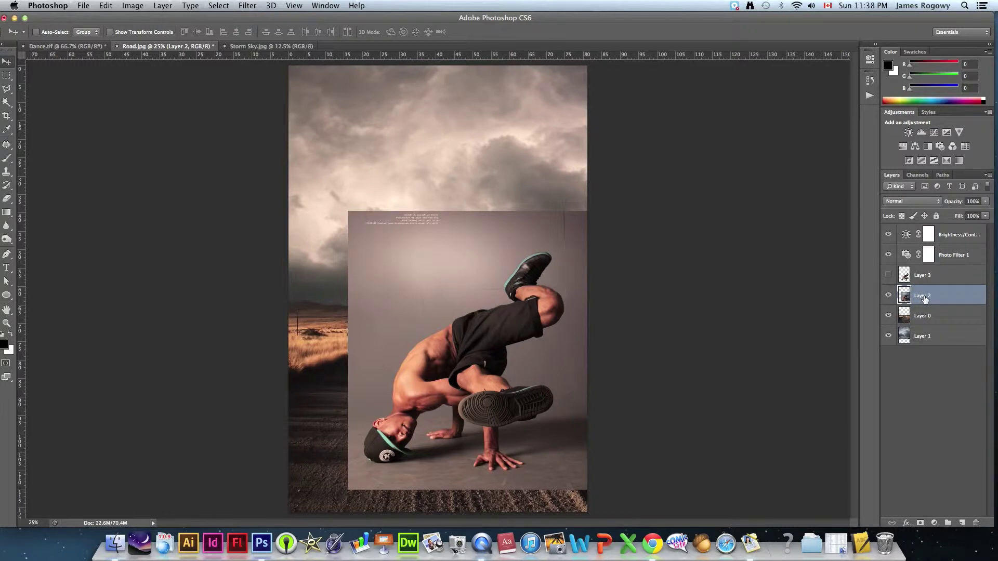
- Desaturate the original dancer photo on Layer 2 and invert its tones
left_click(132, 5)
mouse_move(172, 38)
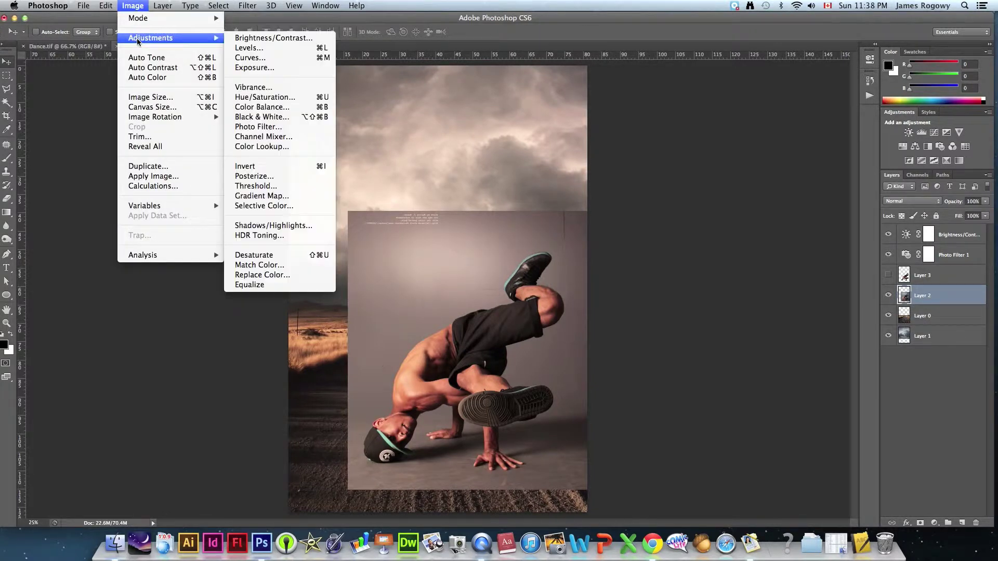
left_click(257, 255)
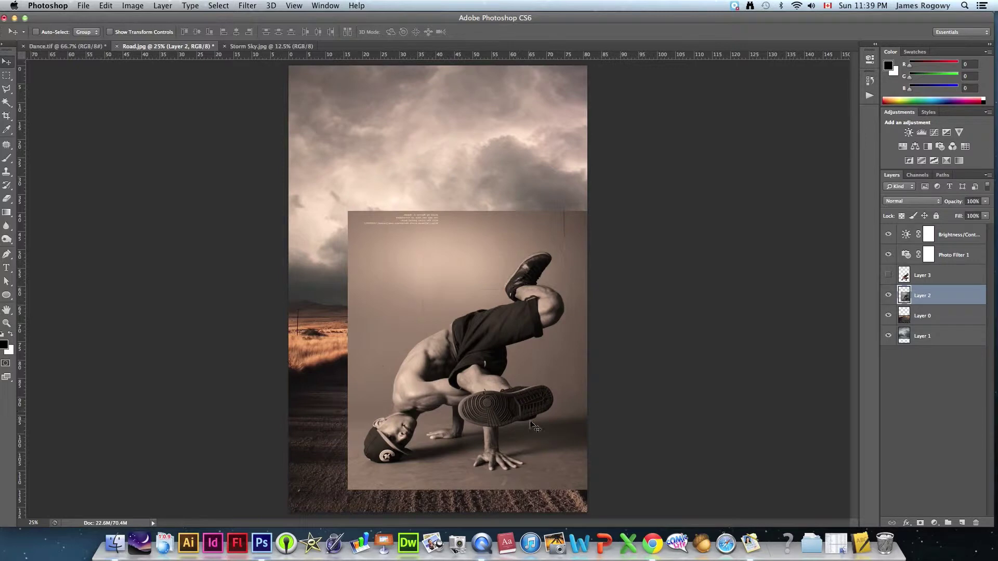
left_click(135, 6)
mouse_move(134, 38)
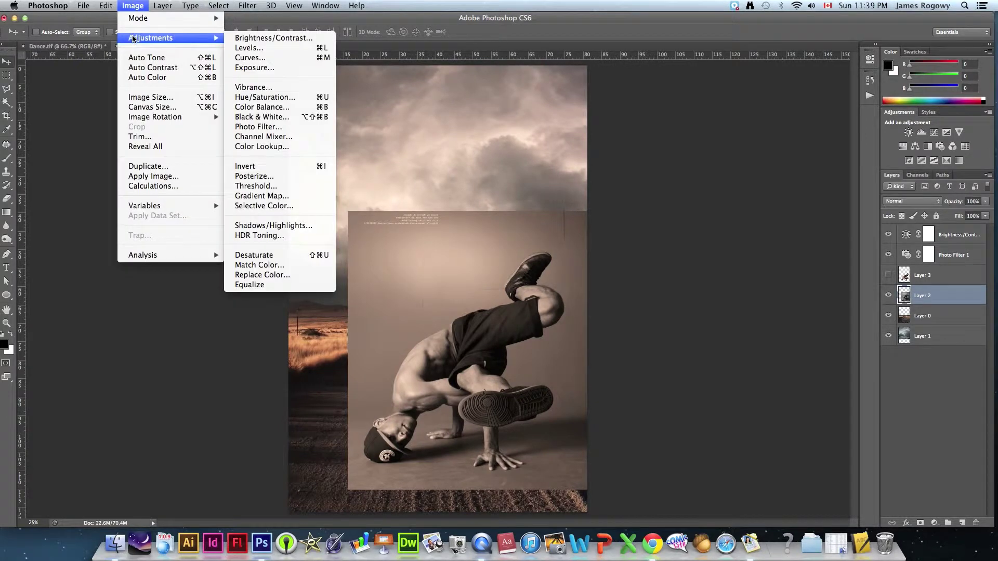
left_click(244, 167)
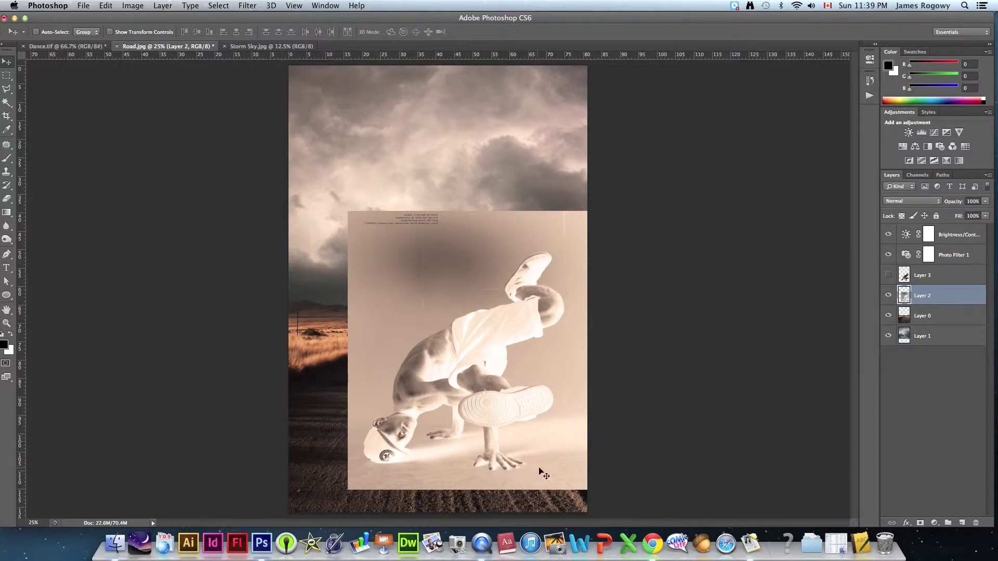
- Apply Levels to Layer 2, raising the black input level to about 182 so the studio backdrop goes black around the shadow
left_click(133, 5)
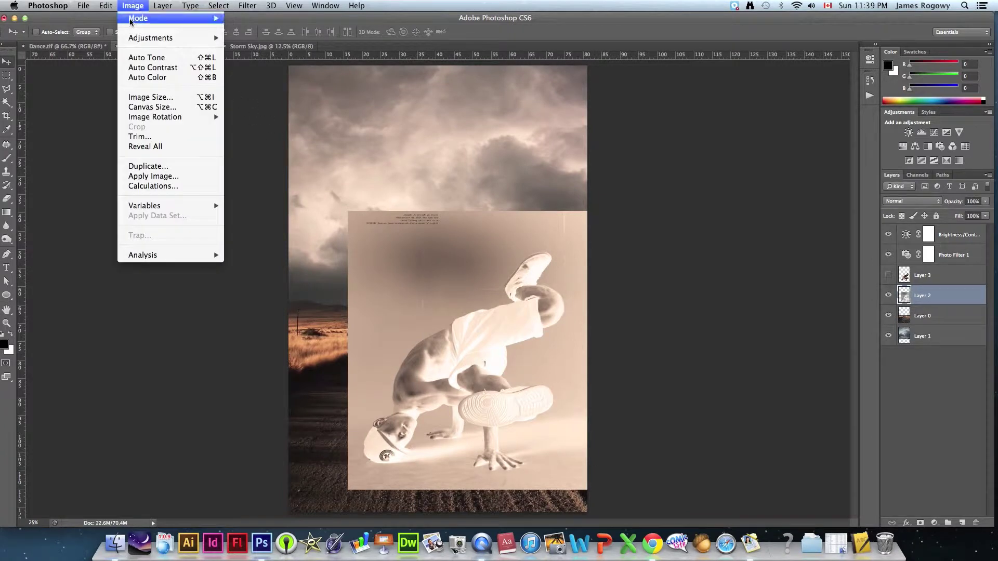
mouse_move(151, 38)
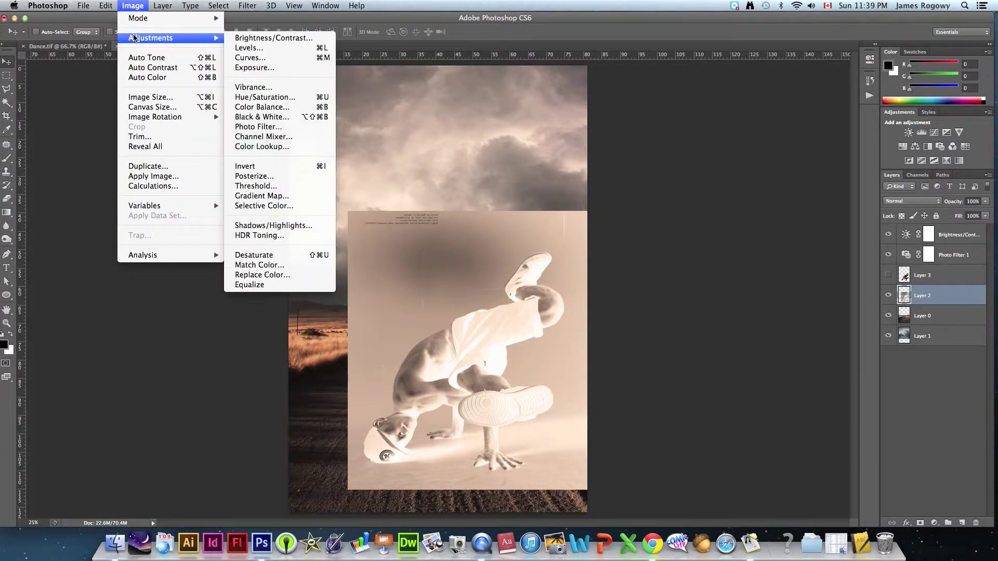
left_click(261, 49)
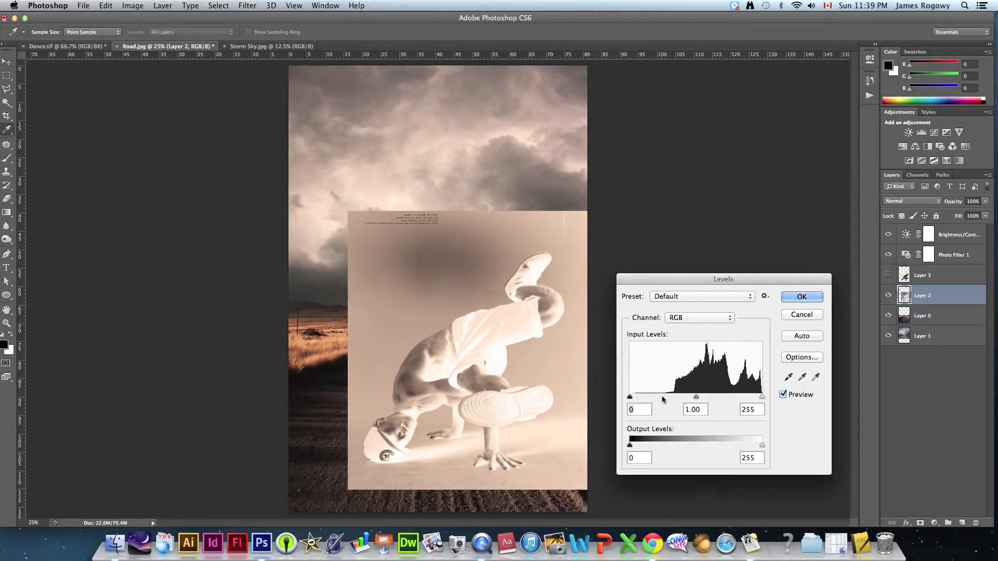
left_click_drag(630, 396, 724, 397)
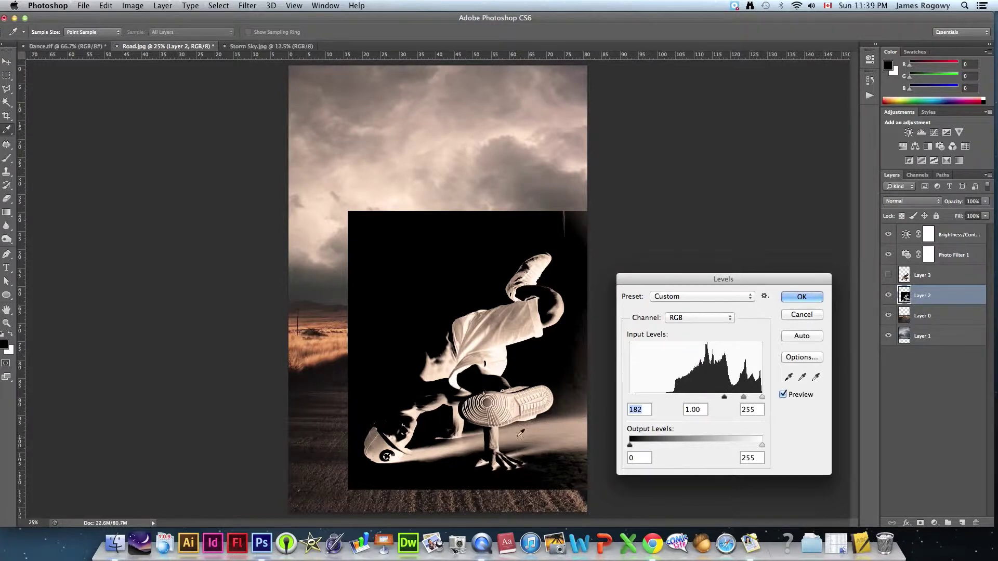
left_click_drag(762, 397, 762, 398)
left_click_drag(724, 396, 743, 398)
left_click(808, 300)
key("v")
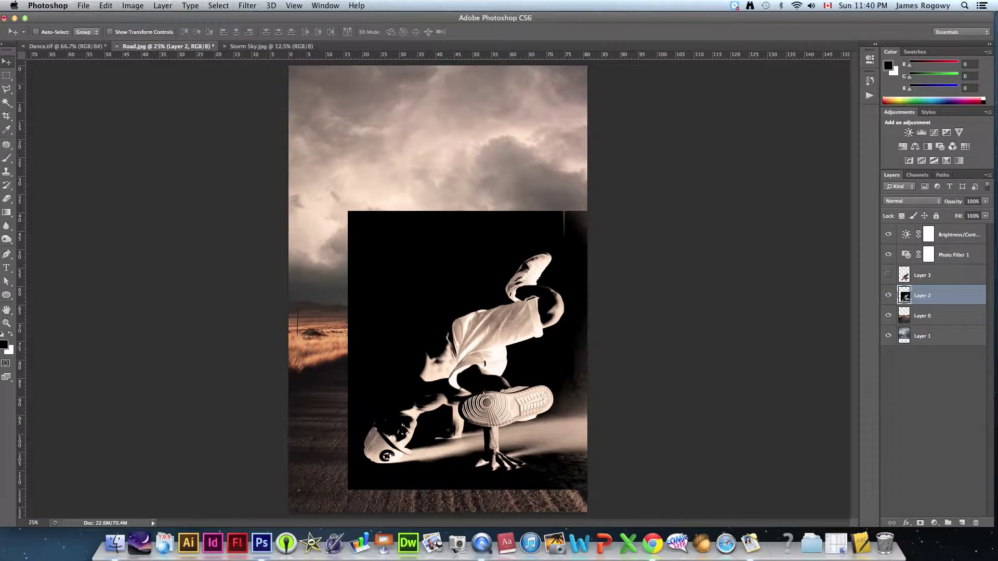
- Invert Layer 2 again to get dark shadows on a white backdrop
left_click(133, 6)
mouse_move(162, 38)
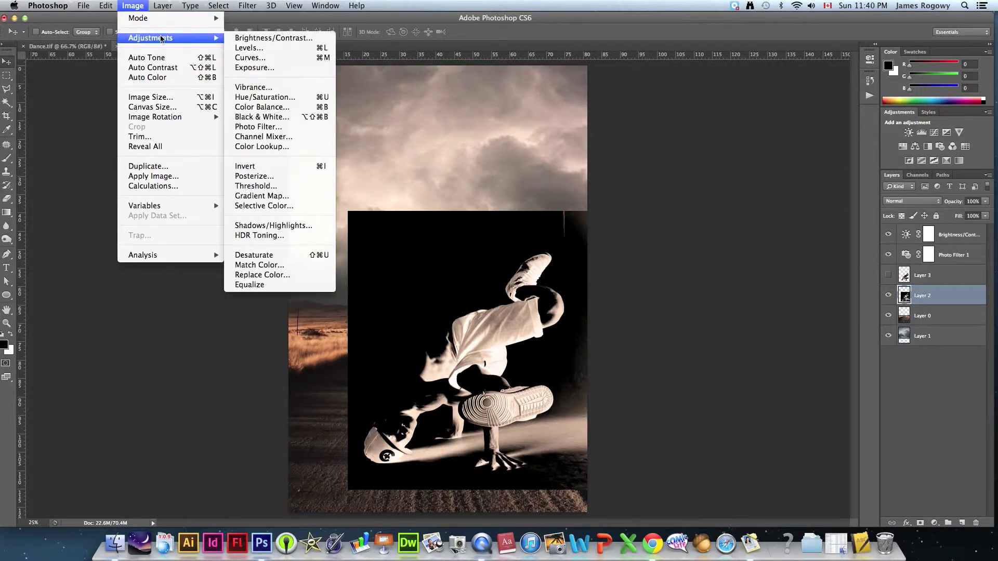
left_click(261, 167)
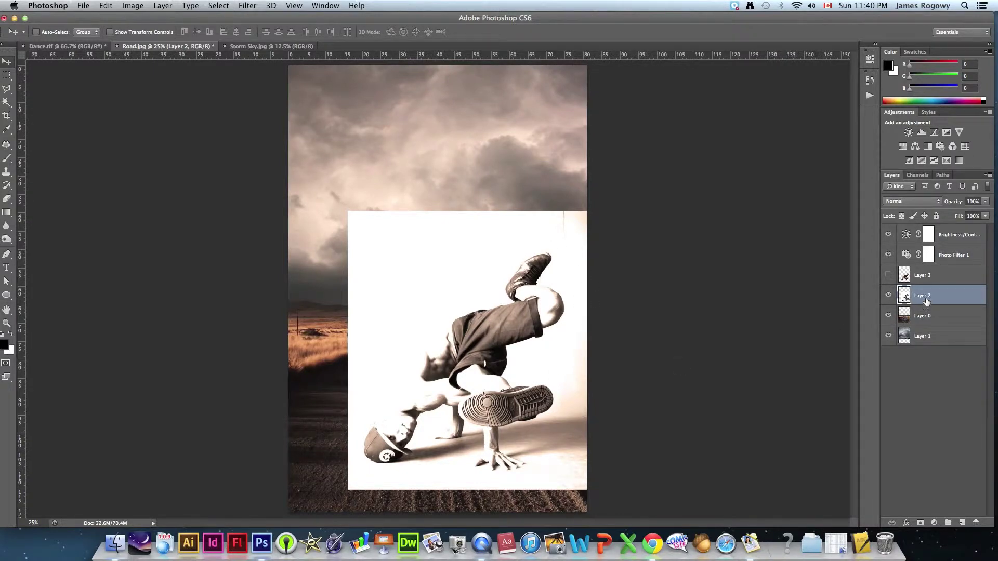
- Set Layer 2's blend mode to Multiply and show the Layer 3 dancer cut-out again
left_click(897, 202)
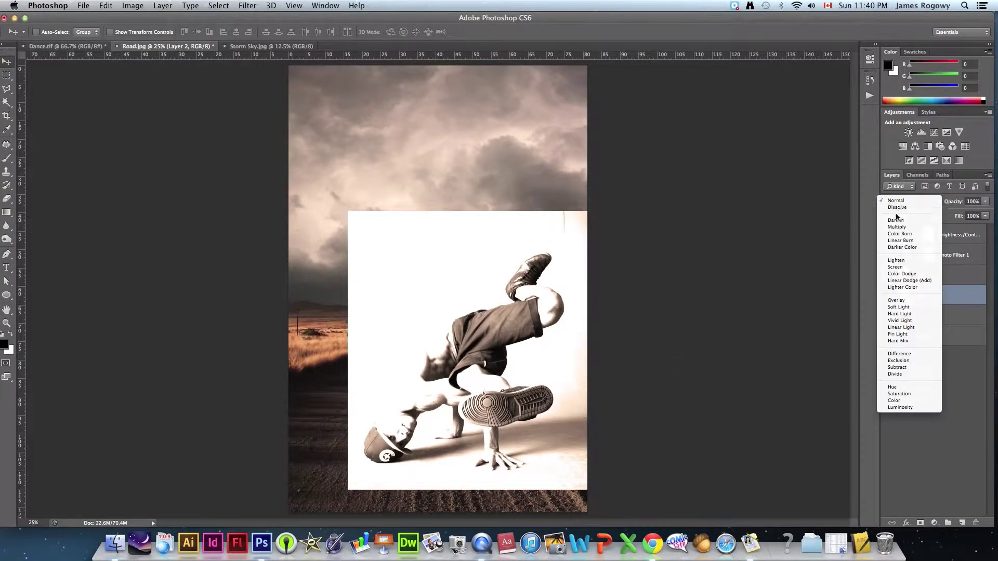
left_click(896, 227)
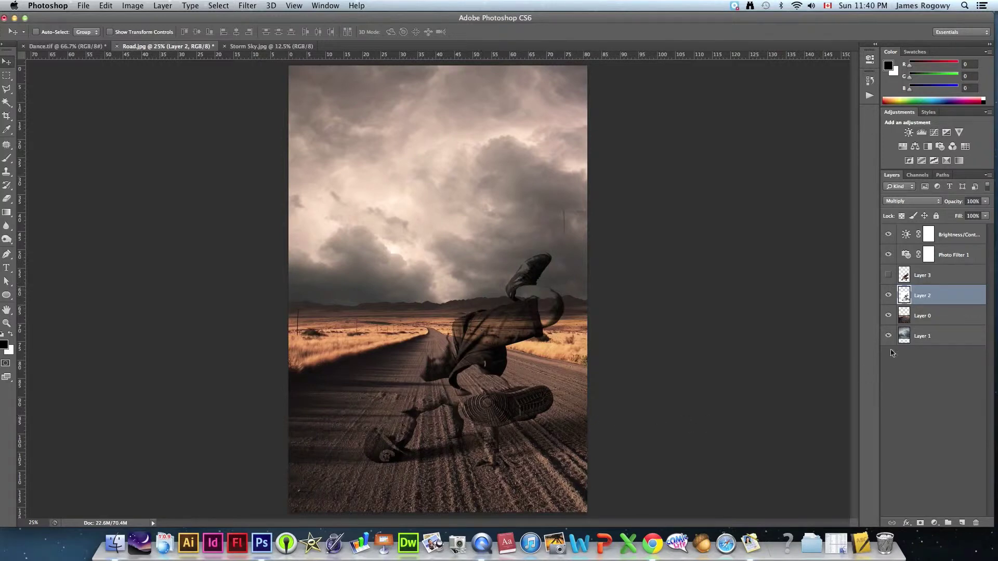
left_click(889, 276)
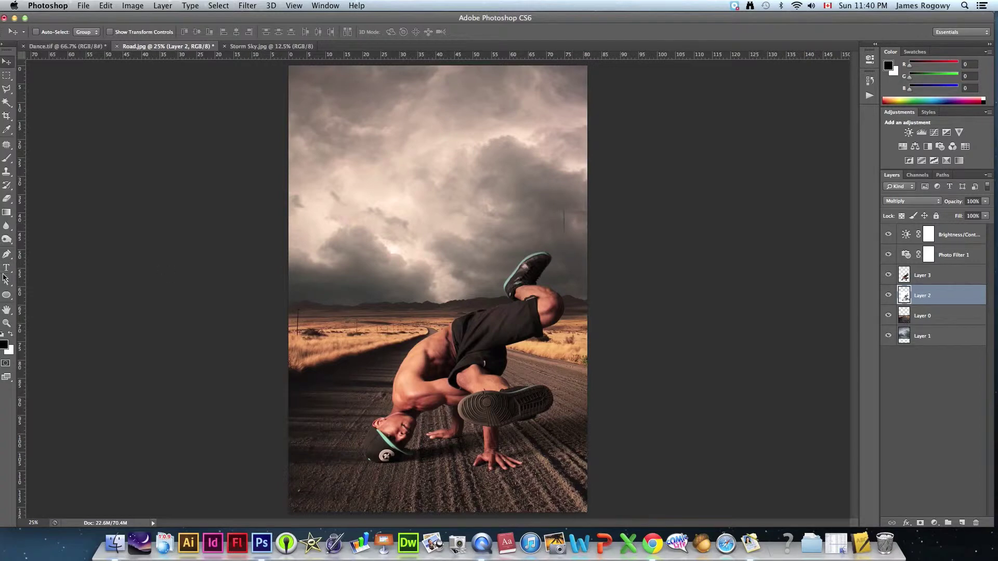
- Erase the leftover backdrop marks on Layer 2 along the poster's right edge and in the sky with a 250 px Eraser
left_click(7, 199)
key("bracketleft")
key("bracketleft")
key("bracketleft")
key("bracketleft")
key("bracketleft")
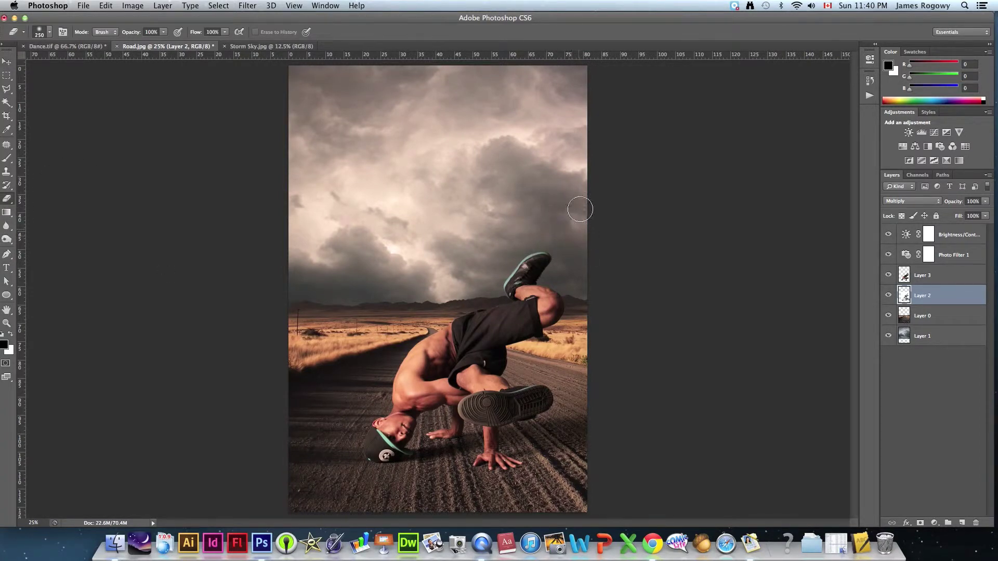
mouse_move(590, 300)
left_mouse_down()
mouse_move(581, 350)
mouse_move(588, 323)
left_mouse_up()
mouse_move(566, 232)
left_mouse_down()
mouse_move(597, 237)
mouse_move(588, 219)
left_mouse_up()
- Duplicate the dancer cut-out layer, Layer 3, keeping the default name
left_click(7, 322)
left_click(511, 401)
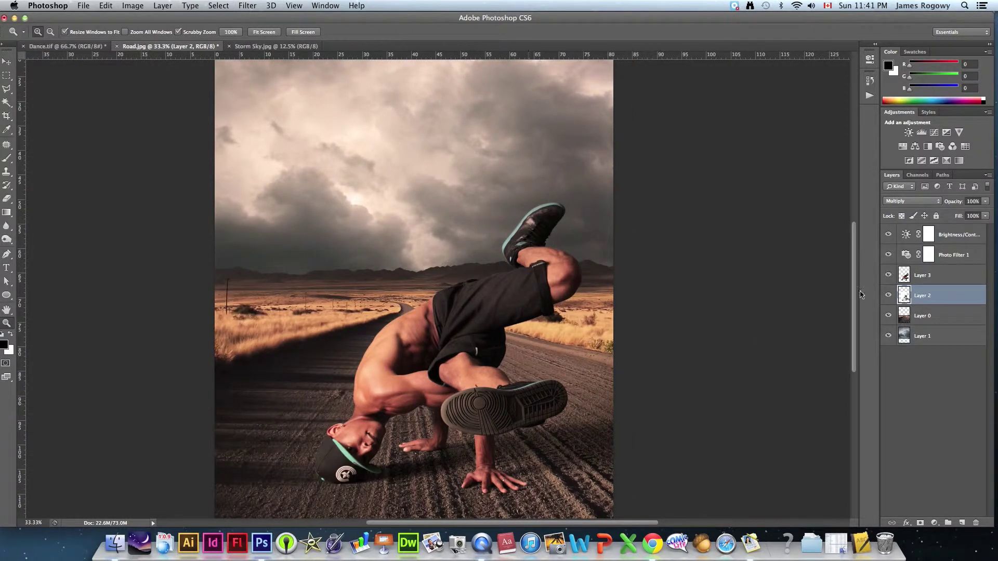
left_click_drag(855, 284, 853, 296)
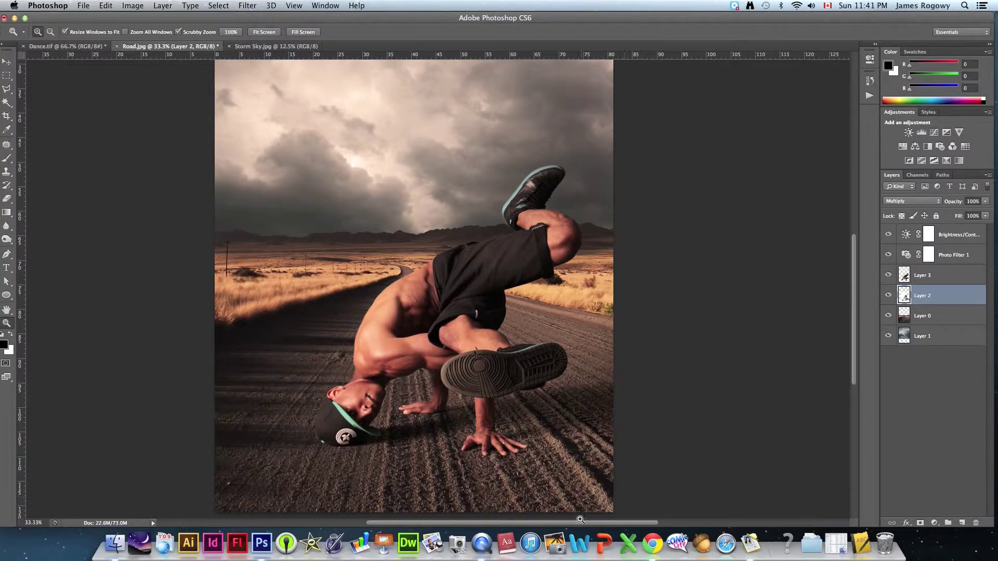
left_click_drag(577, 526, 555, 526)
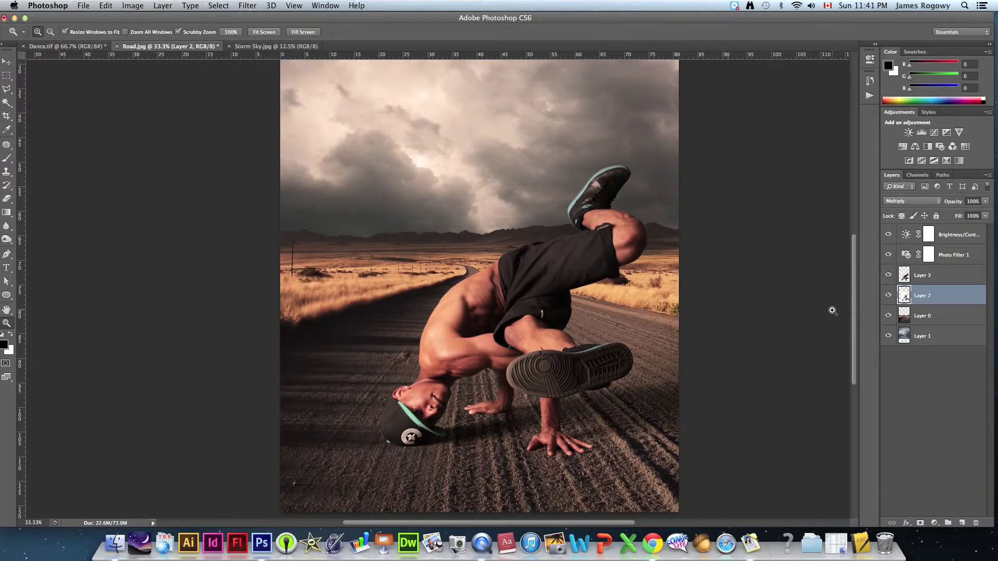
left_click(922, 281)
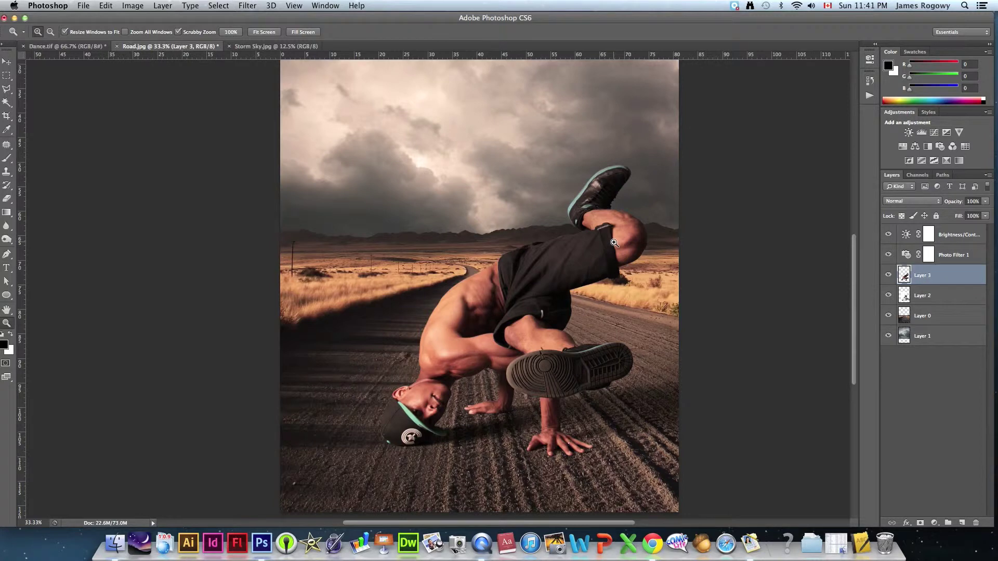
right_click(921, 278)
left_click(804, 201)
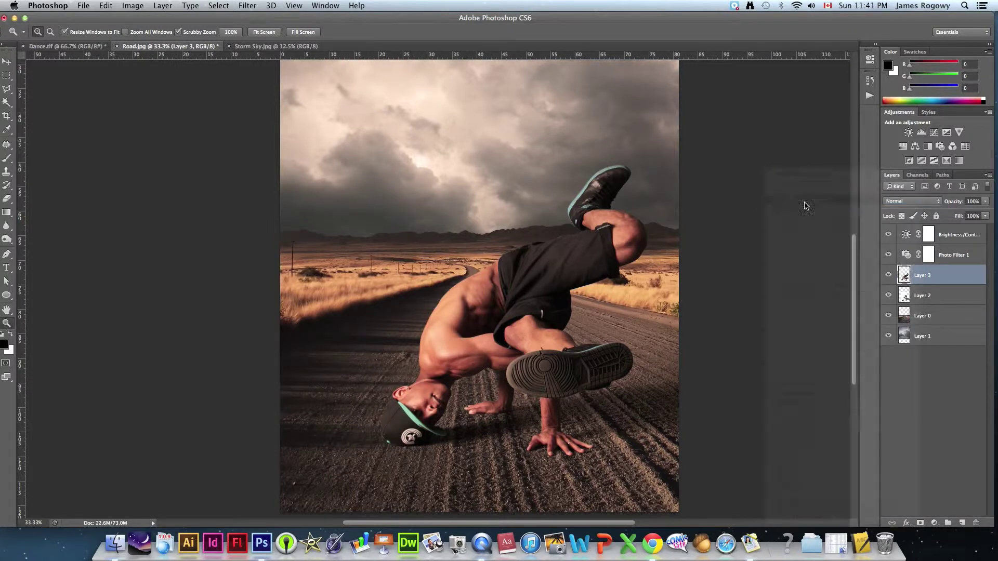
left_click(597, 226)
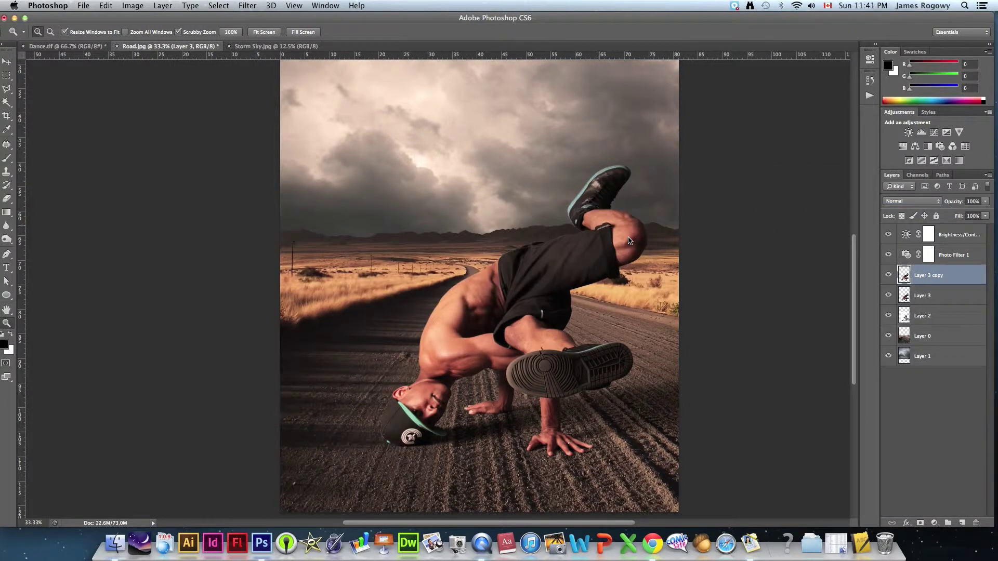
- Apply a High Pass filter with a radius of 8.9 pixels to Layer 3 copy
left_click(238, 6)
mouse_move(322, 206)
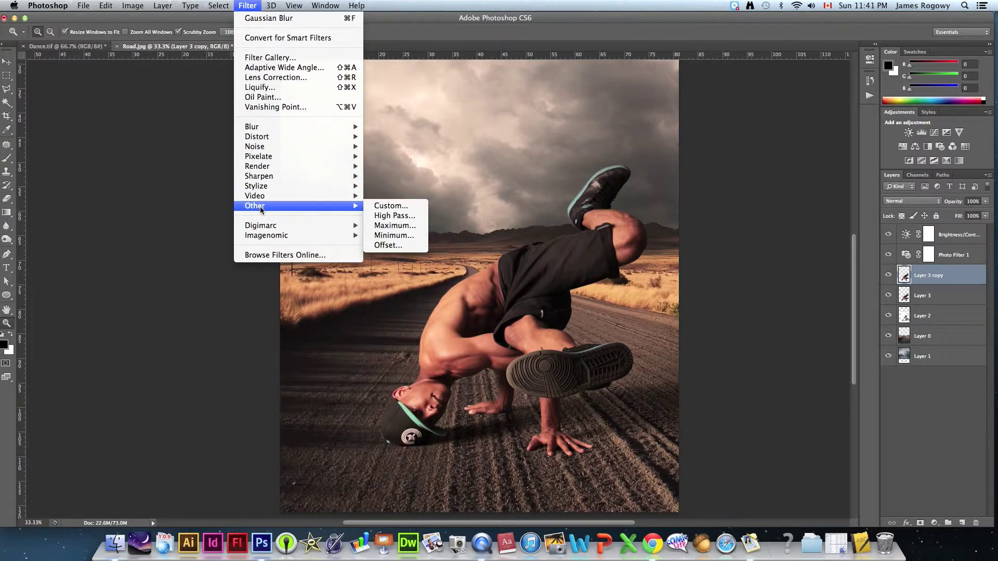
left_click(406, 215)
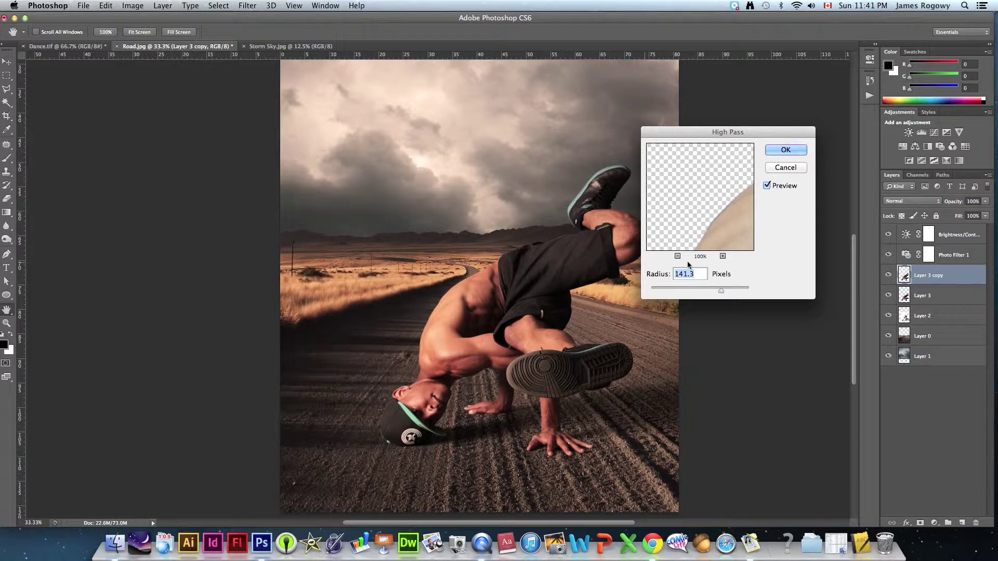
left_click_drag(721, 290, 687, 293)
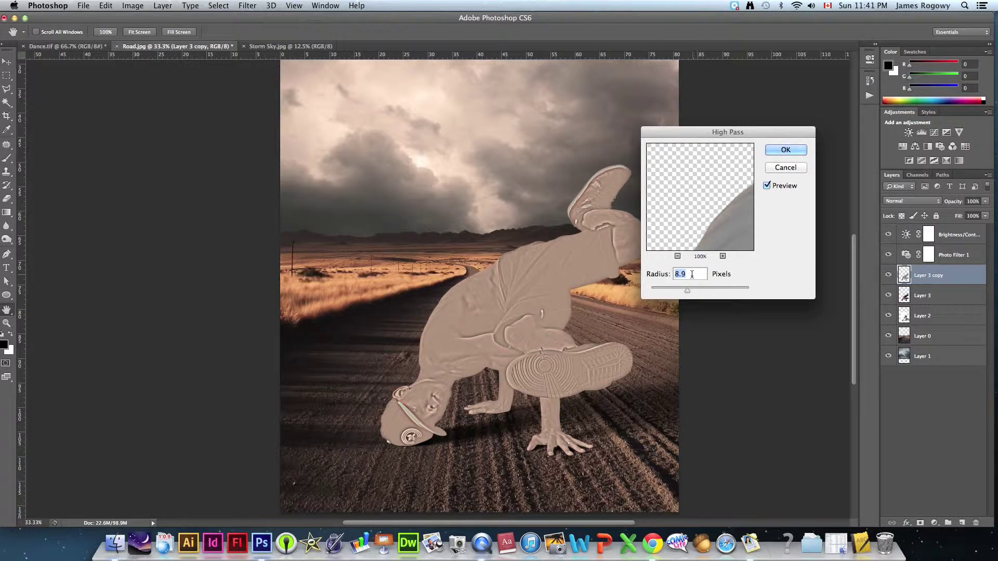
left_click(787, 150)
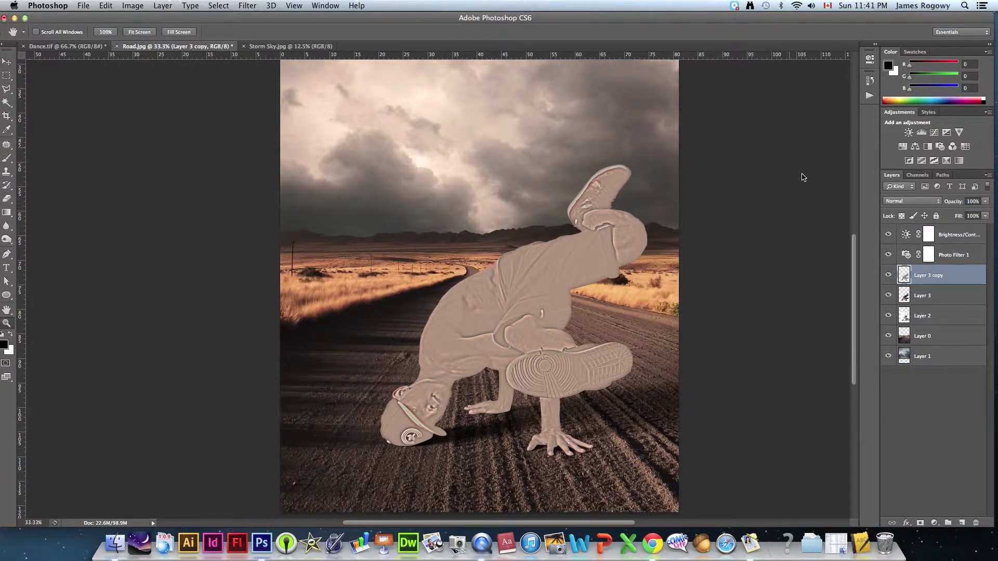
- Set Layer 3 copy's blend mode to Overlay after trying Multiply, and compare the dancer with that layer hidden and shown
key("z")
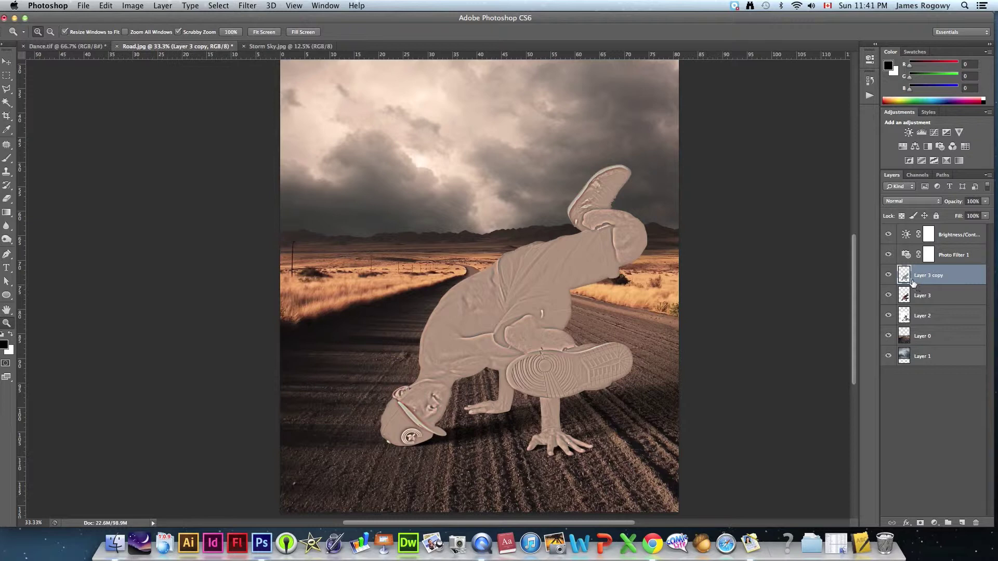
left_click(903, 203)
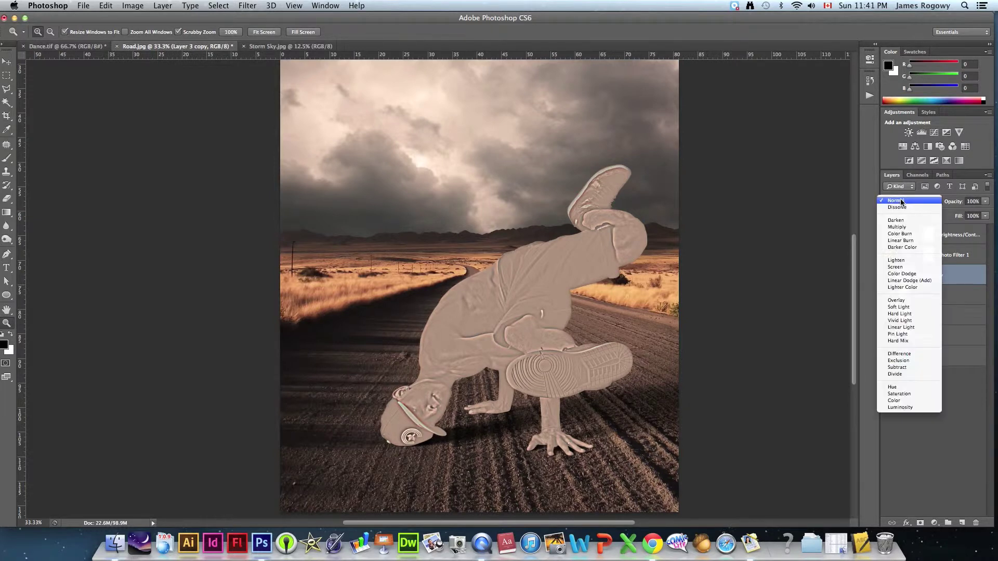
left_click(896, 227)
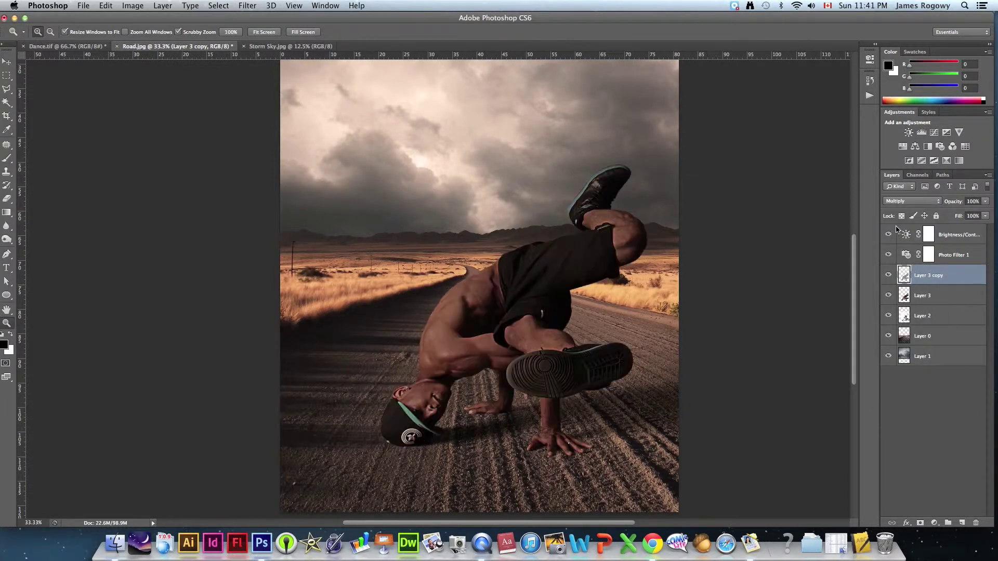
left_click(894, 201)
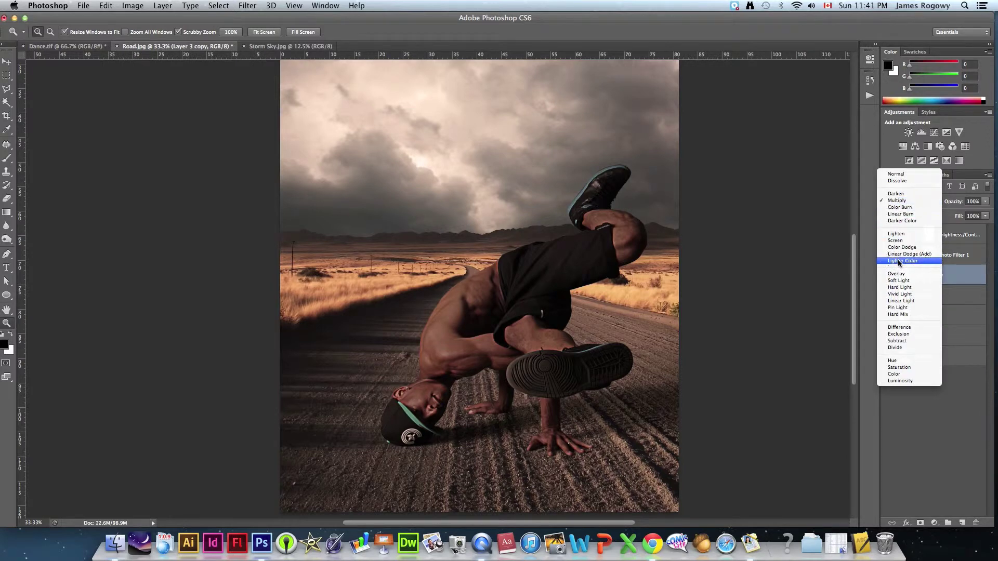
left_click(900, 276)
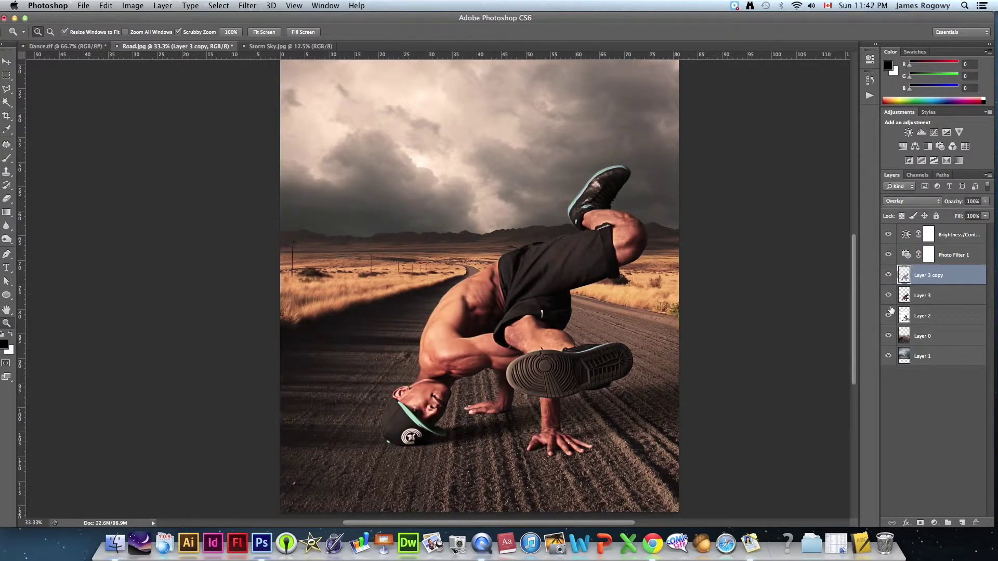
left_click(889, 277)
left_click(889, 277)
left_click(889, 277)
left_click(889, 277)
- Add a new layer directly above Layer 3 and fill it with 50% Gray in Normal mode at 100% opacity
left_click(930, 297)
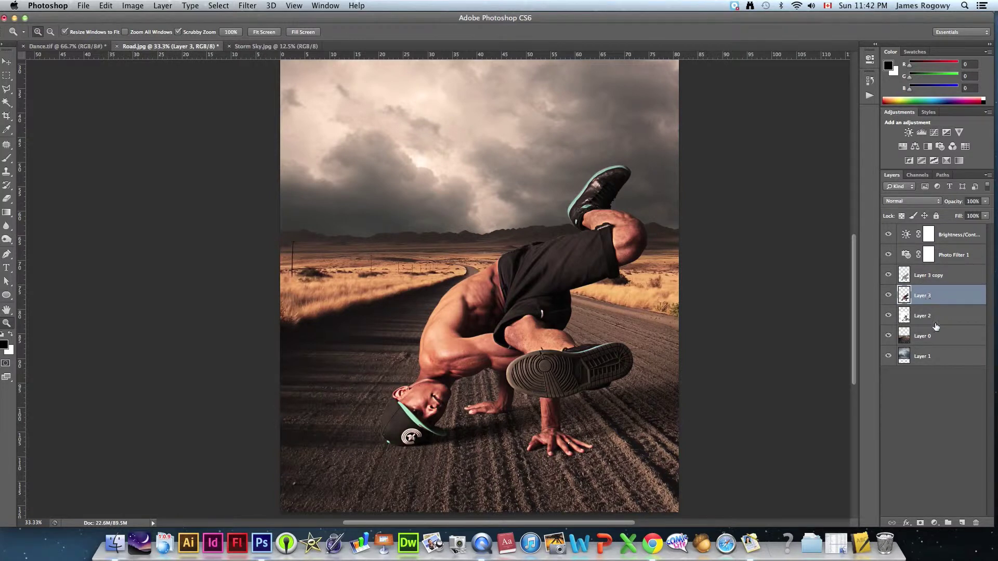
left_click(962, 523)
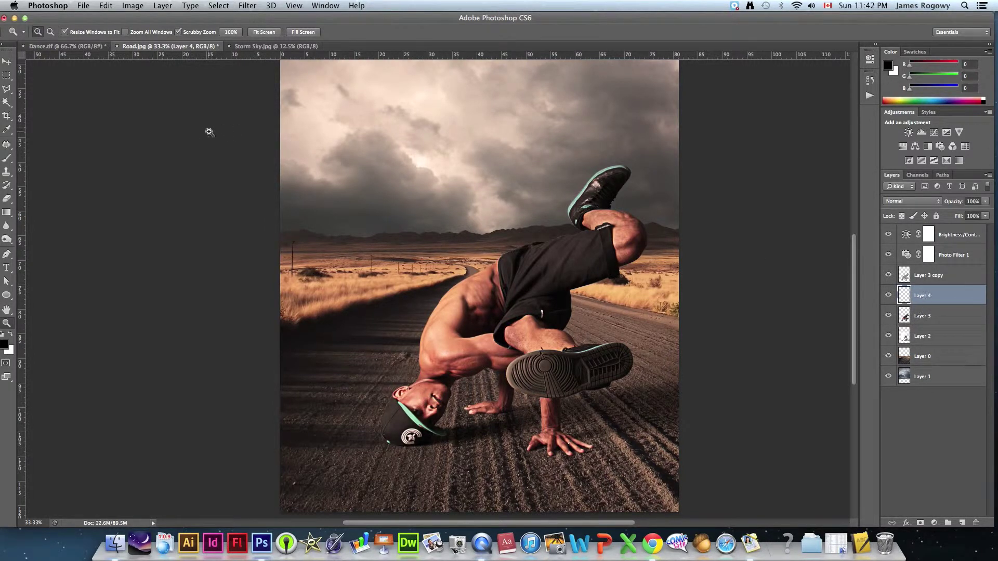
left_click(106, 6)
left_click(117, 177)
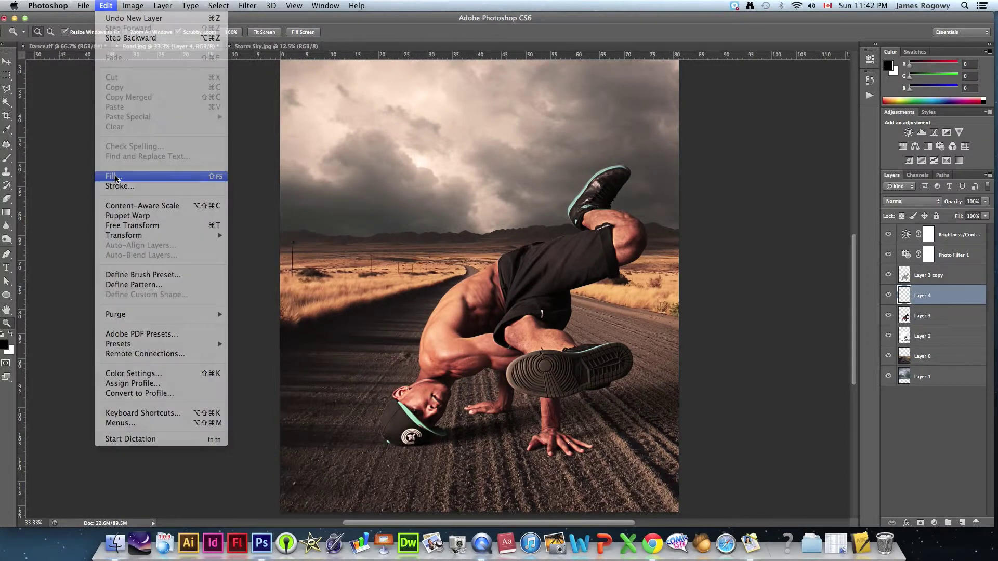
left_click(483, 213)
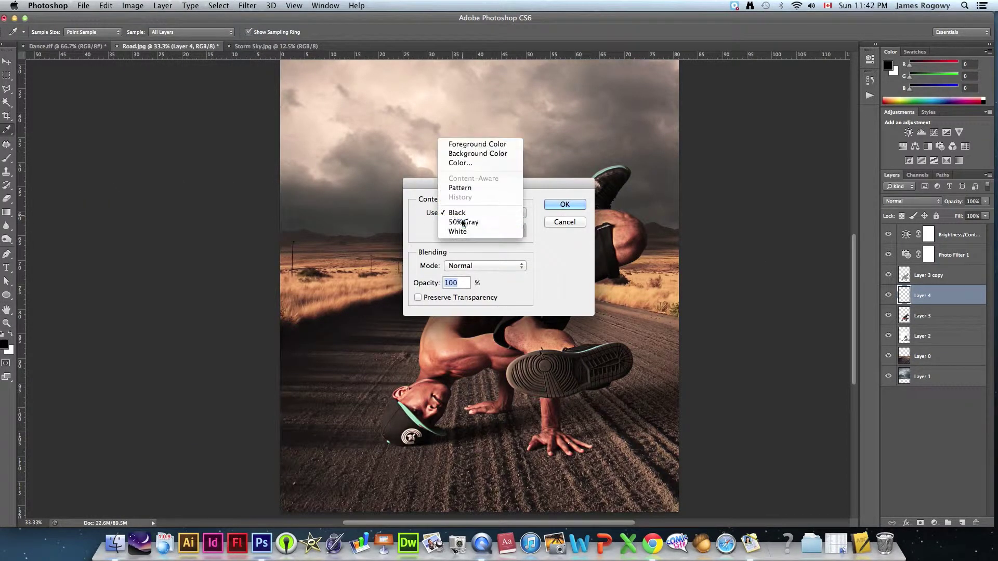
left_click(512, 221)
left_click(578, 207)
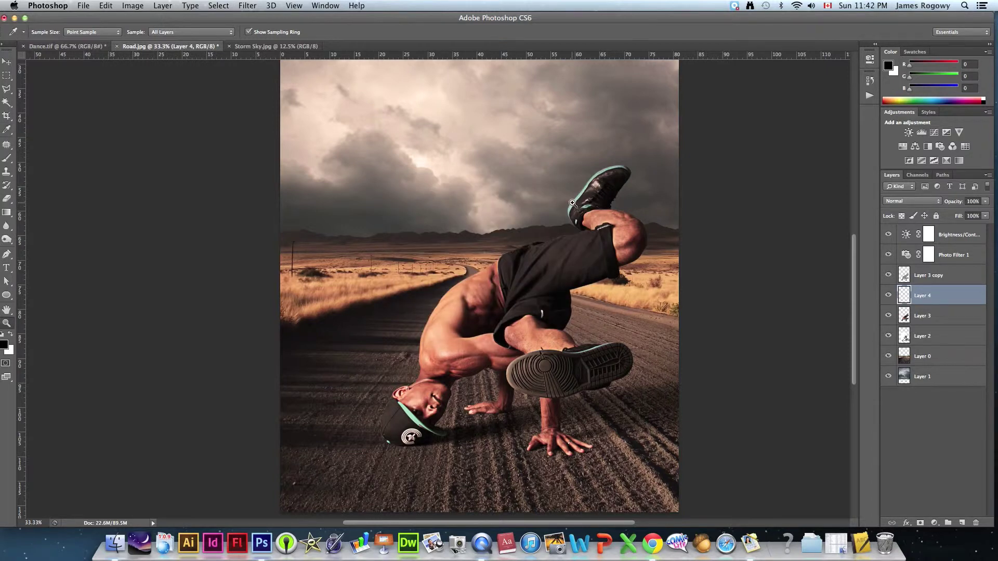
- Set the gray-filled Layer 4's blend mode to Overlay
key("z")
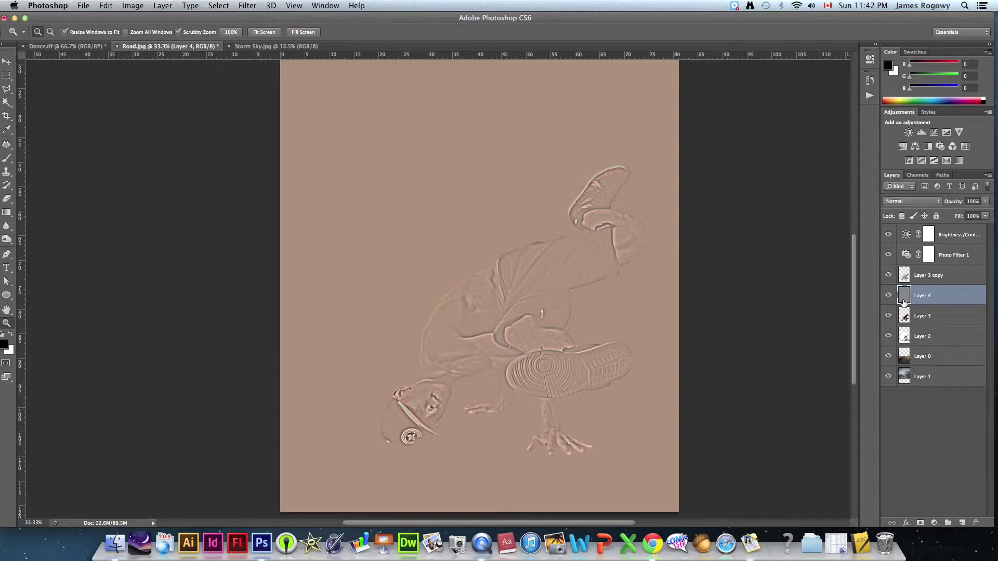
left_click(905, 203)
left_click(899, 299)
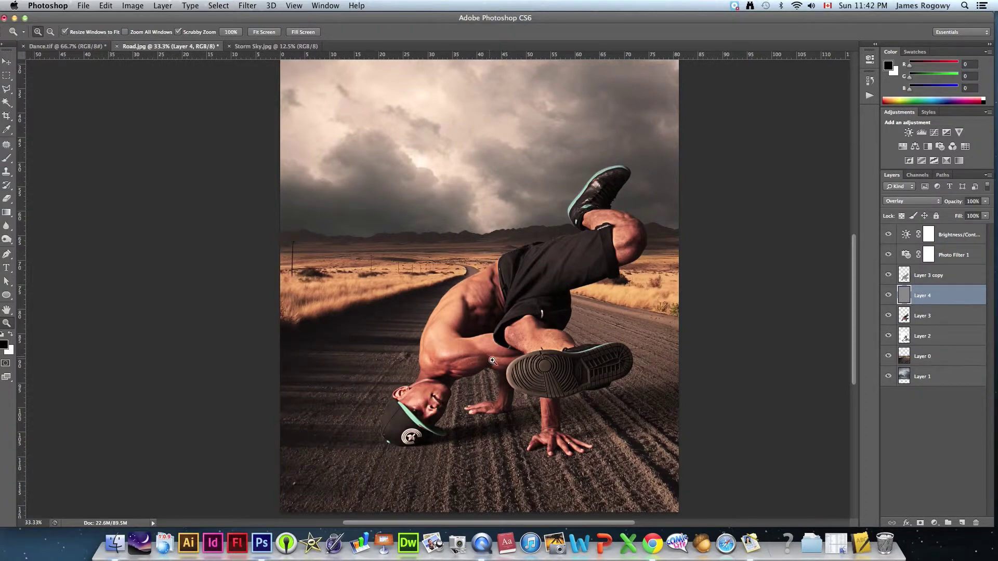
- Brighten the dancer's shoulder and upper arm on Layer 4 with the Dodge Tool, using Midtones and 50% exposure
left_click(542, 341)
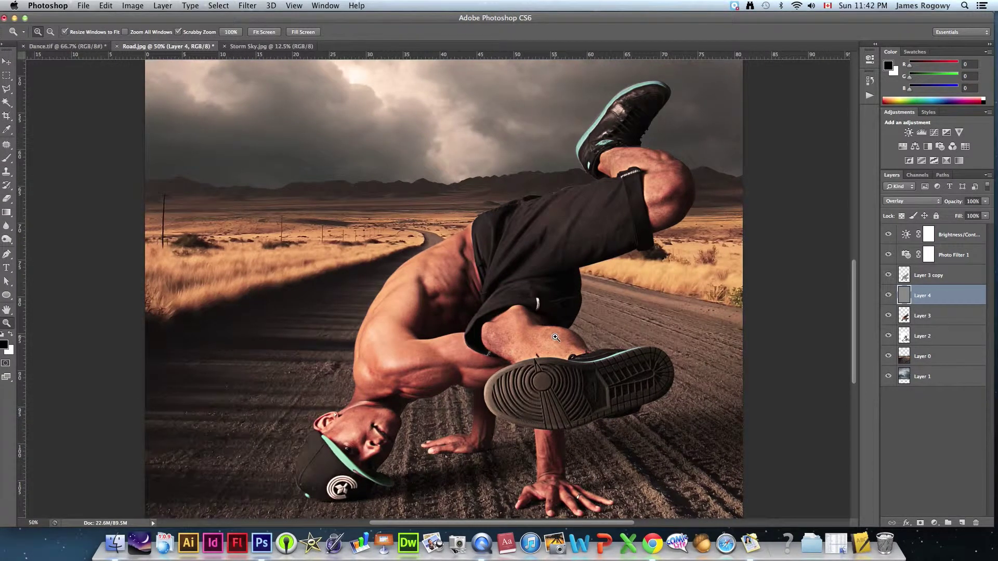
left_click_drag(855, 300, 853, 310)
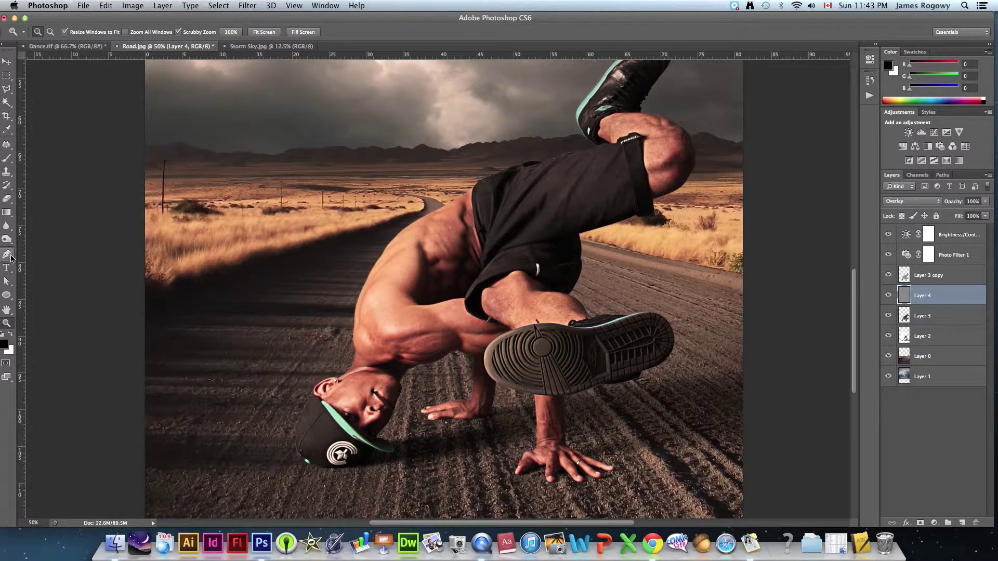
left_click_drag(7, 239, 33, 243)
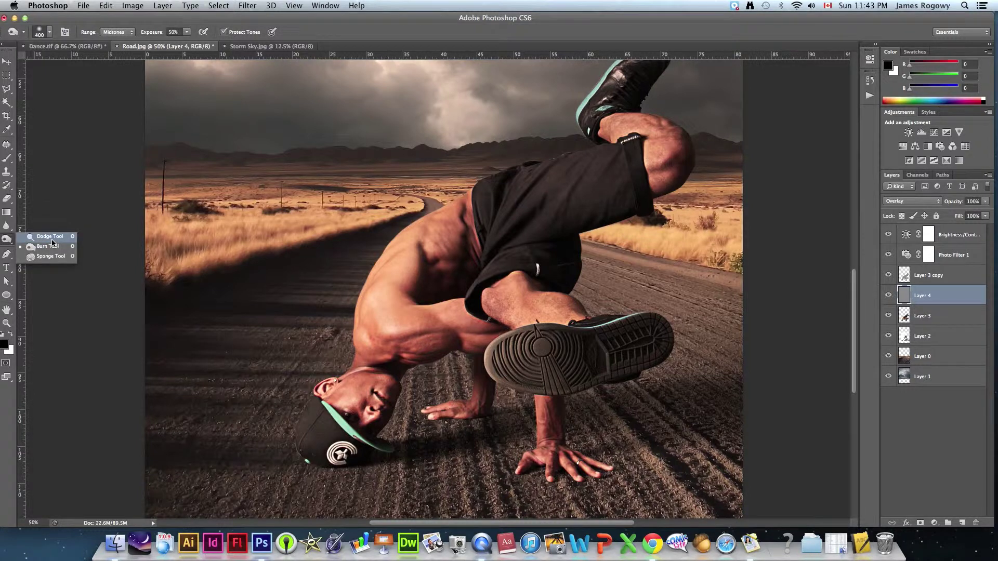
left_click(51, 240)
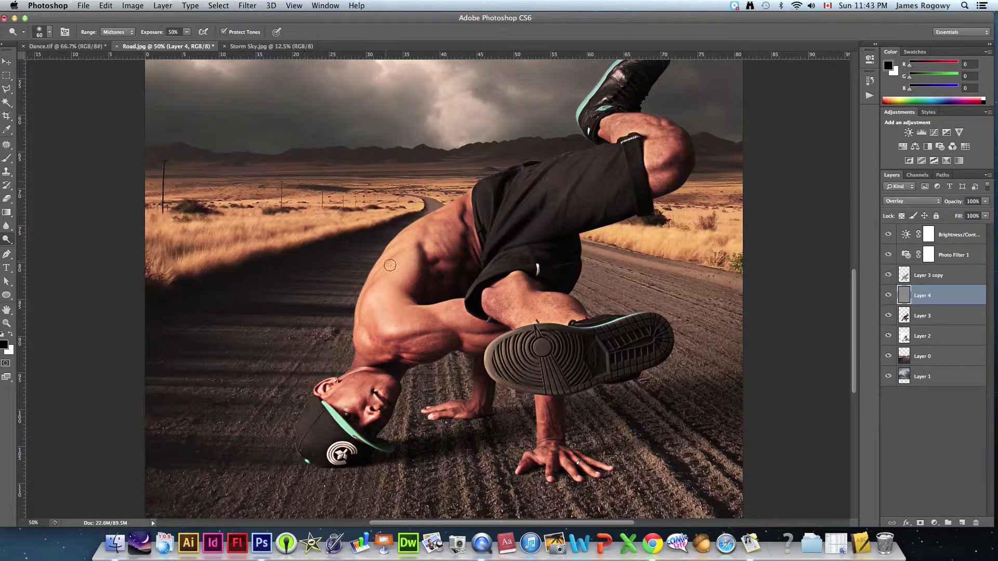
key("bracketright")
key("bracketright")
key("bracketright")
key("bracketright")
mouse_move(388, 324)
left_mouse_down()
mouse_move(375, 318)
mouse_move(420, 326)
left_mouse_up()
- Dodge the front lower leg and the raised knee on Layer 4 with a brush of about 125 px
key("bracketright")
key("bracketright")
key("bracketright")
key("bracketleft")
key("bracketleft")
key("bracketleft")
mouse_move(494, 310)
left_mouse_down()
mouse_move(561, 314)
mouse_move(534, 303)
left_mouse_up()
mouse_move(656, 154)
left_mouse_down()
mouse_move(654, 131)
mouse_move(611, 126)
mouse_move(657, 136)
left_mouse_up()
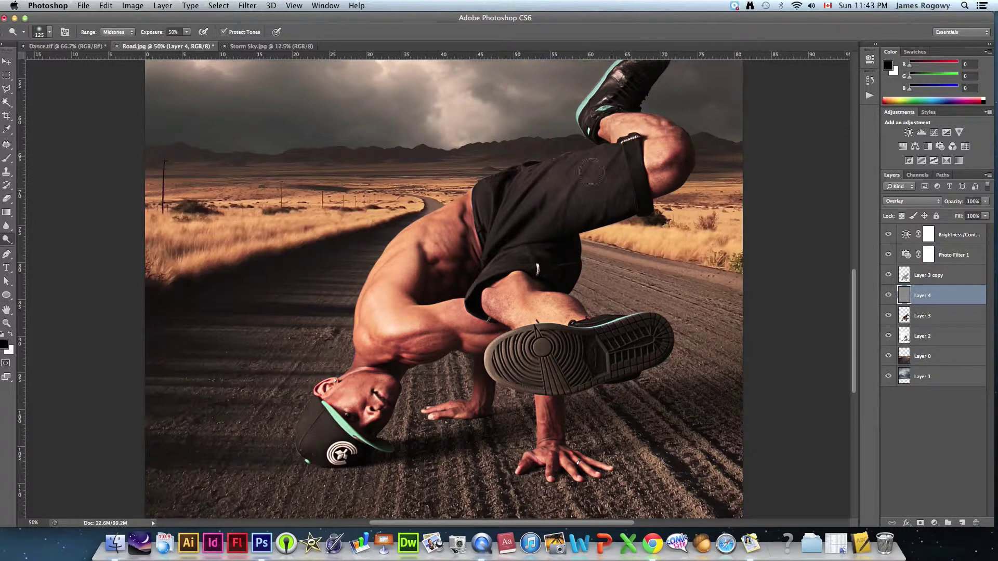
- Dodge the dancer's face and both hands, reducing the brush to about 80 px for the front hand
left_click_drag(347, 401, 367, 419)
key("bracketleft")
key("bracketleft")
key("bracketleft")
left_click_drag(430, 415, 482, 420)
key("bracketright")
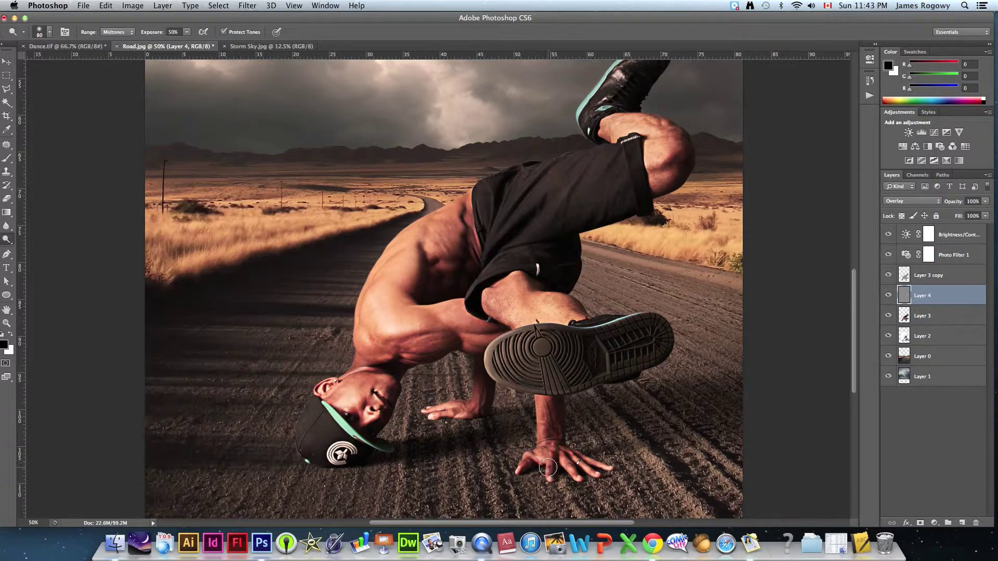
left_click_drag(535, 462, 593, 468)
- Dodge the sole of the front shoe with a 150 px brush
key("bracketright")
key("bracketright")
key("bracketright")
mouse_move(529, 376)
left_mouse_down()
mouse_move(501, 359)
mouse_move(535, 344)
mouse_move(498, 355)
mouse_move(549, 375)
left_mouse_up()
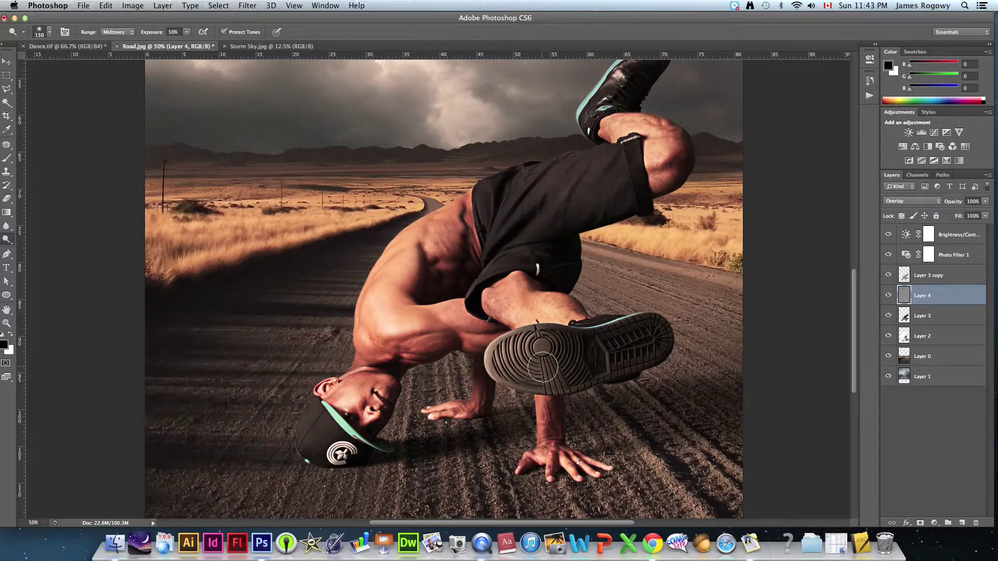
- Dodge the muscles along the dancer's back near the shorts with a 90 px brush
key("bracketleft")
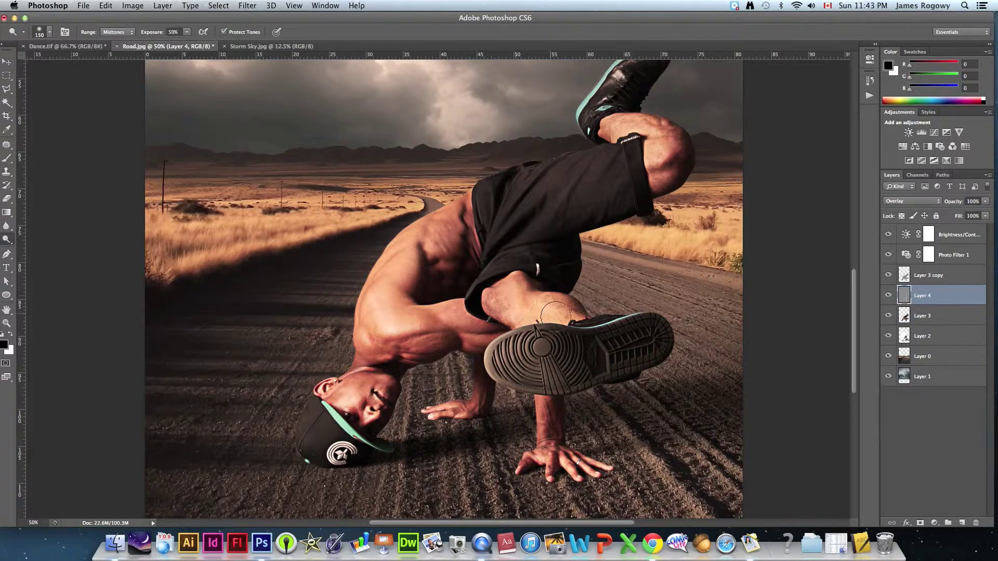
key("bracketleft")
key("bracketleft")
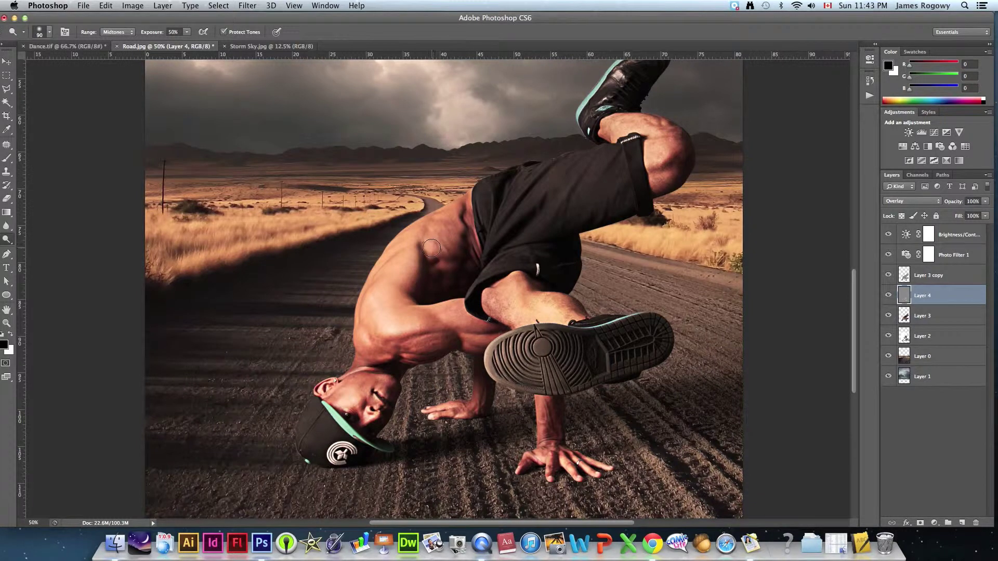
mouse_move(446, 229)
left_mouse_down()
mouse_move(473, 224)
mouse_move(474, 237)
mouse_move(472, 217)
mouse_move(475, 237)
left_mouse_up()
- Dodge highlights on the shorts, raised shoe, upper arm and face with a 125 px brush
key("bracketright")
key("bracketright")
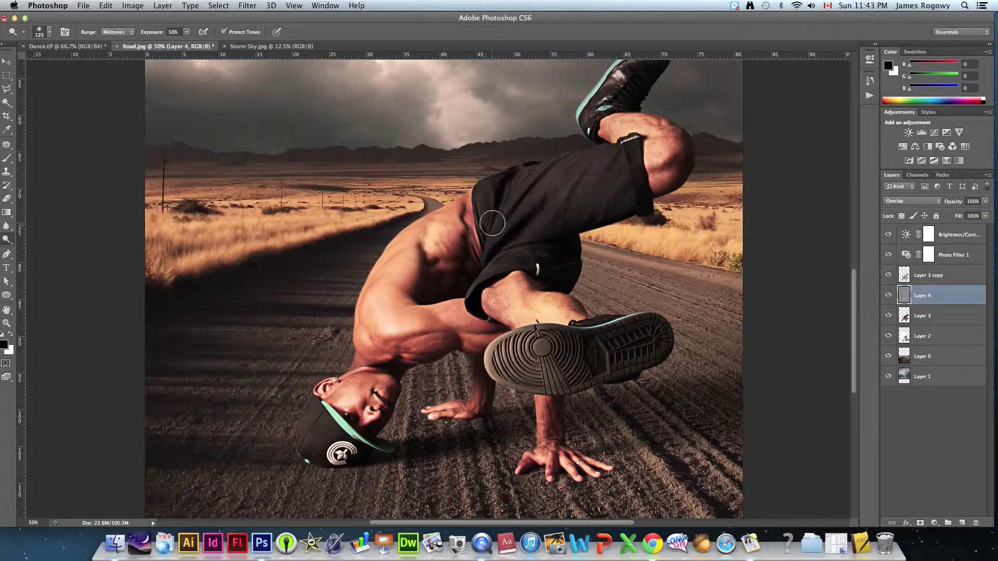
mouse_move(538, 218)
left_mouse_down()
mouse_move(576, 166)
mouse_move(544, 211)
mouse_move(609, 175)
mouse_move(585, 205)
mouse_move(611, 204)
mouse_move(626, 163)
mouse_move(627, 199)
mouse_move(613, 174)
left_mouse_up()
scroll(615, 179, "up", 2)
scroll(615, 179, "up", 1)
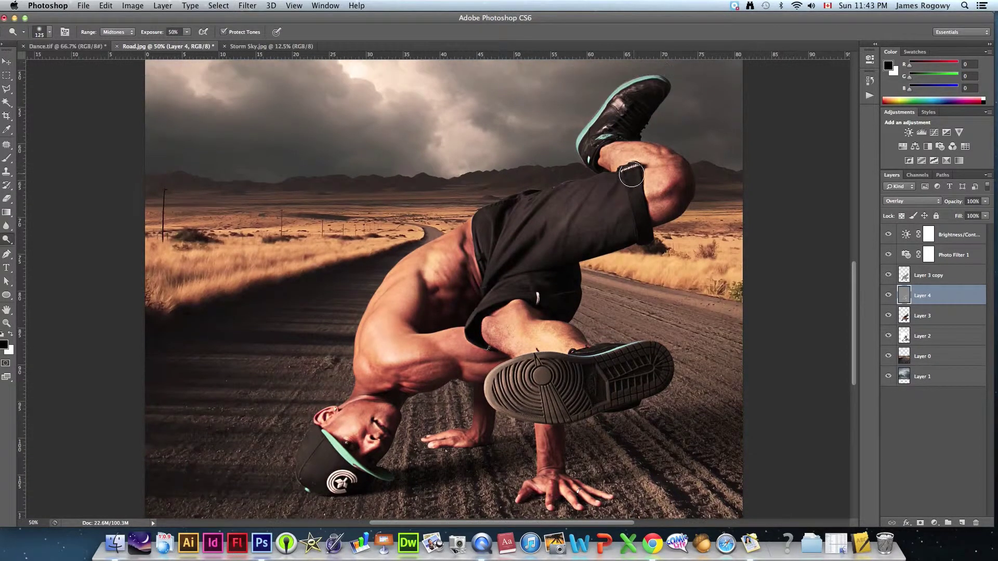
mouse_move(620, 108)
left_mouse_down()
mouse_move(608, 117)
mouse_move(632, 97)
mouse_move(614, 114)
left_mouse_up()
mouse_move(418, 337)
left_mouse_down()
mouse_move(382, 353)
mouse_move(408, 354)
left_mouse_up()
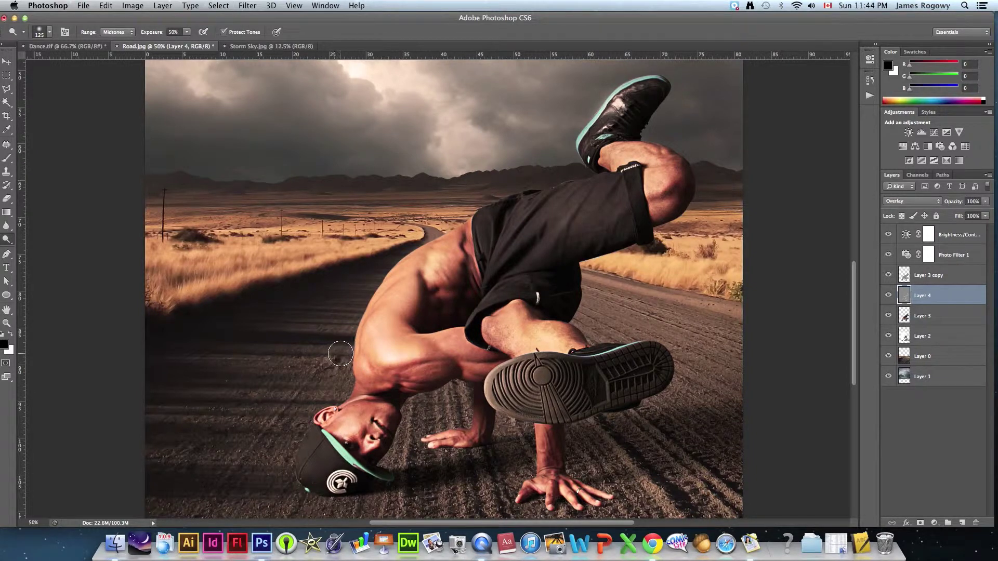
mouse_move(364, 442)
left_mouse_down()
mouse_move(338, 481)
mouse_move(354, 454)
left_mouse_up()
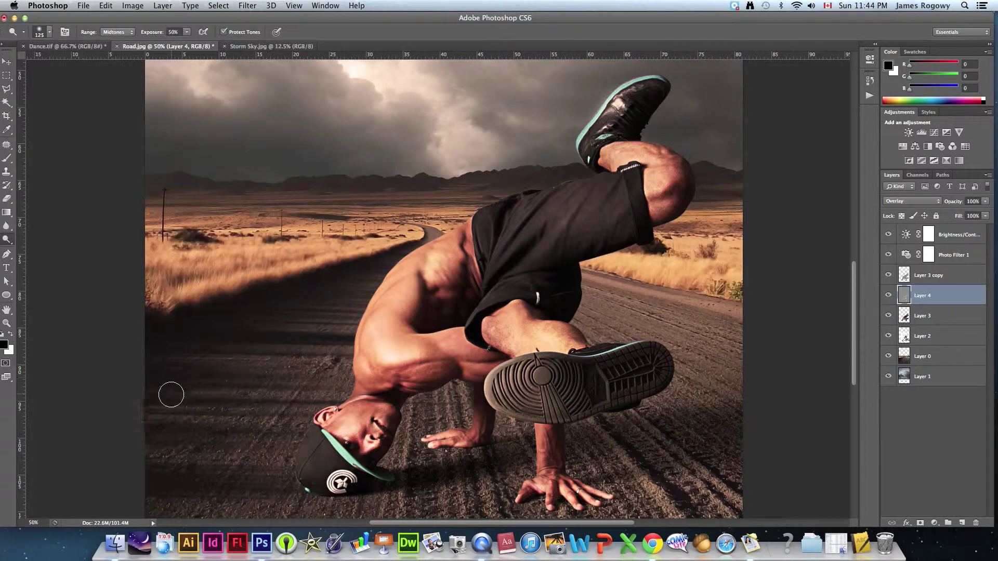
- Darken shadows on the cap, front leg and raised leg with the Burn Tool at 20% exposure, using 150 px and 125 px brushes
left_click(6, 240)
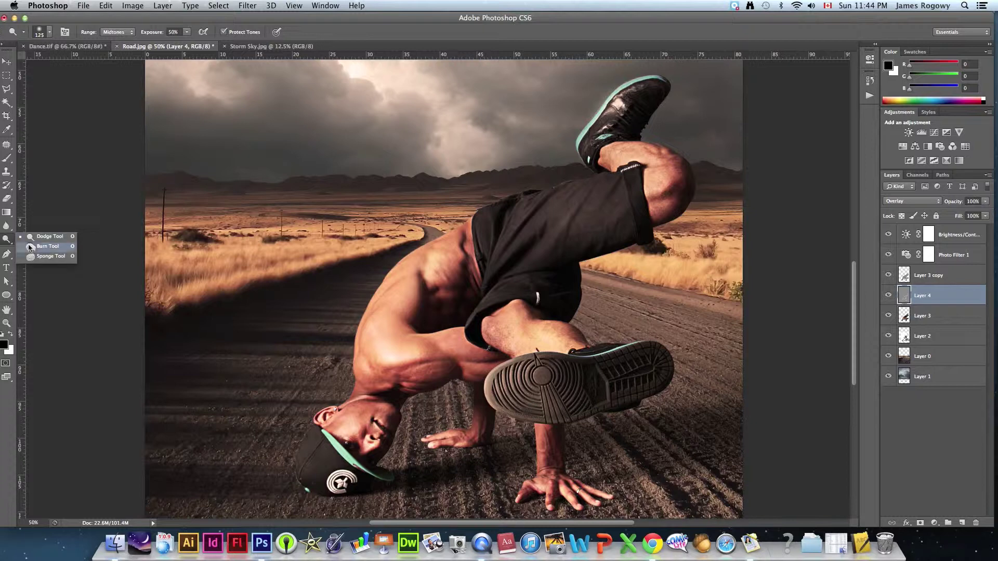
left_click(44, 248)
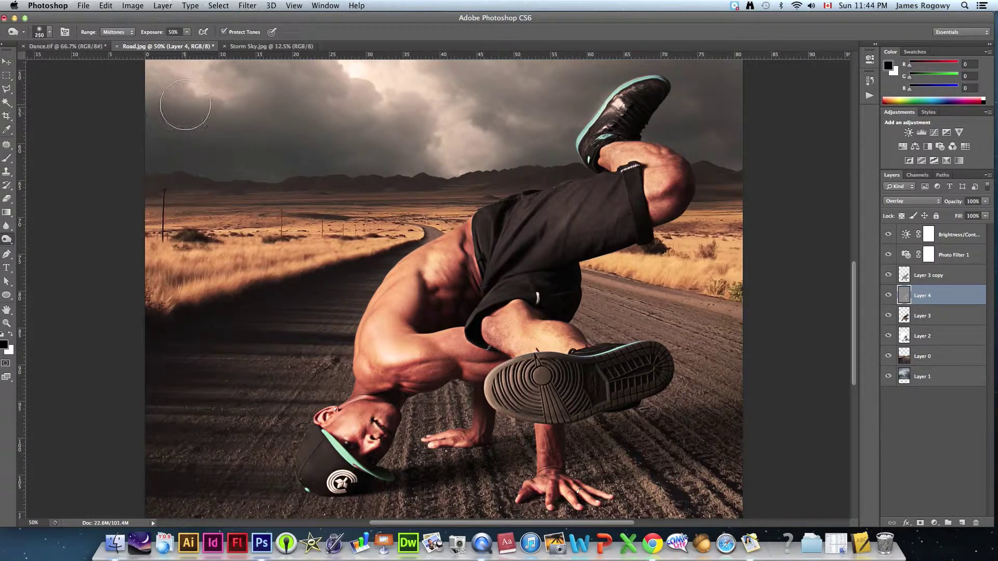
left_click(188, 32)
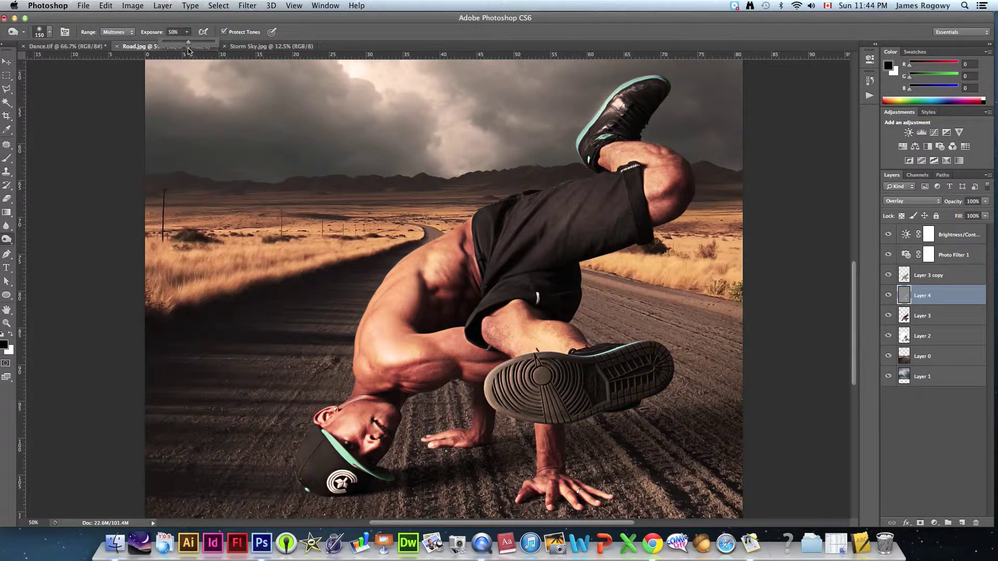
left_click_drag(185, 47, 177, 47)
left_click(181, 29)
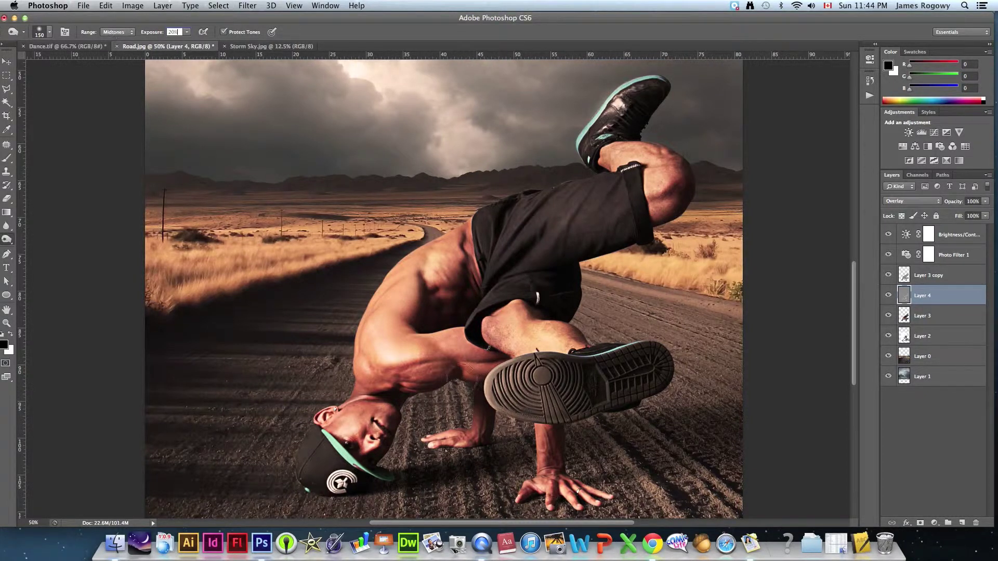
left_click(319, 478)
mouse_move(320, 478)
left_mouse_down()
mouse_move(311, 465)
mouse_move(322, 476)
left_mouse_up()
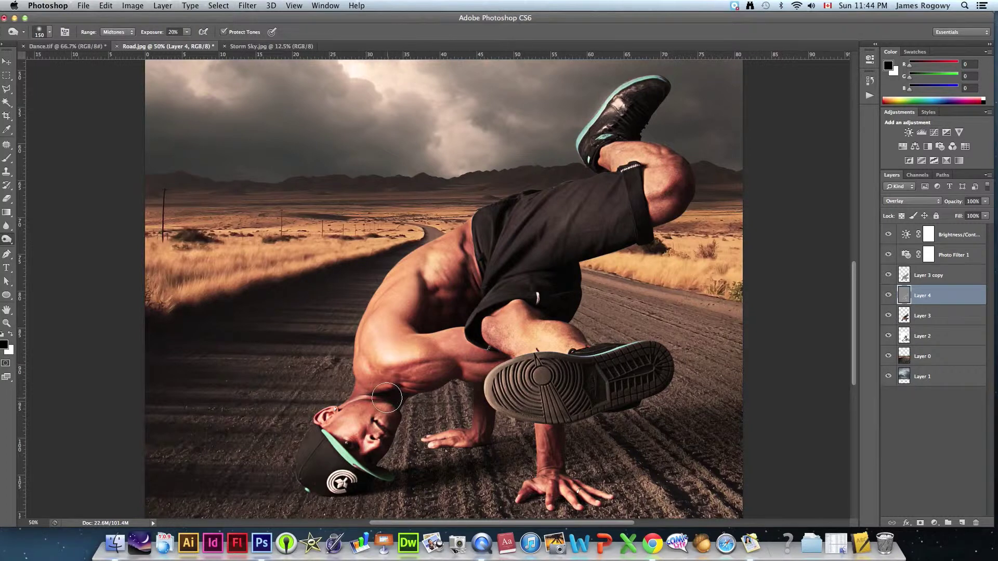
key("bracketleft")
mouse_move(487, 336)
left_mouse_down()
mouse_move(507, 292)
mouse_move(482, 324)
mouse_move(507, 293)
mouse_move(534, 288)
mouse_move(550, 298)
mouse_move(568, 279)
mouse_move(566, 302)
mouse_move(572, 253)
mouse_move(643, 235)
mouse_move(575, 251)
mouse_move(641, 231)
mouse_move(644, 208)
mouse_move(641, 225)
mouse_move(642, 211)
mouse_move(675, 200)
mouse_move(682, 176)
mouse_move(665, 197)
left_mouse_up()
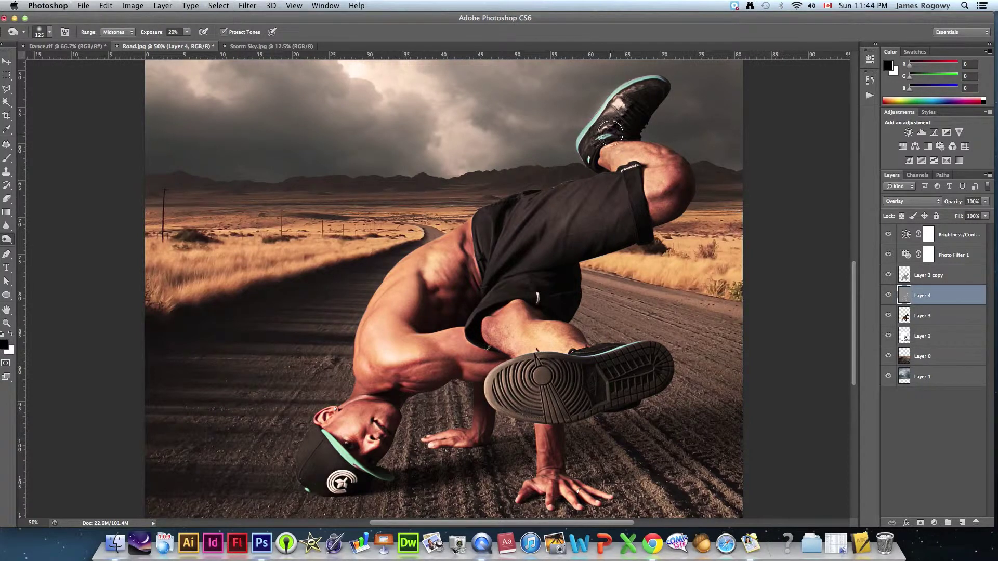
- Burn shadows on the raised shoe, the front shoe's sole and the back of the cap with a 125 px brush at 20% exposure
mouse_move(634, 126)
left_mouse_down()
mouse_move(652, 98)
mouse_move(634, 128)
mouse_move(587, 154)
left_mouse_up()
mouse_move(626, 385)
left_mouse_down()
mouse_move(655, 376)
mouse_move(643, 357)
mouse_move(658, 364)
mouse_move(659, 378)
mouse_move(642, 389)
mouse_move(656, 377)
mouse_move(651, 357)
mouse_move(633, 352)
mouse_move(656, 363)
mouse_move(638, 388)
mouse_move(648, 367)
mouse_move(641, 356)
mouse_move(584, 363)
mouse_move(640, 358)
mouse_move(591, 370)
mouse_move(632, 353)
mouse_move(594, 369)
mouse_move(634, 388)
mouse_move(597, 407)
mouse_move(568, 443)
mouse_move(557, 434)
mouse_move(561, 458)
mouse_move(558, 432)
mouse_move(558, 458)
mouse_move(495, 416)
mouse_move(495, 437)
mouse_move(466, 329)
mouse_move(465, 308)
mouse_move(481, 289)
mouse_move(466, 317)
mouse_move(466, 309)
mouse_move(427, 318)
mouse_move(472, 315)
mouse_move(423, 324)
mouse_move(368, 478)
mouse_move(384, 478)
mouse_move(301, 445)
left_mouse_up()
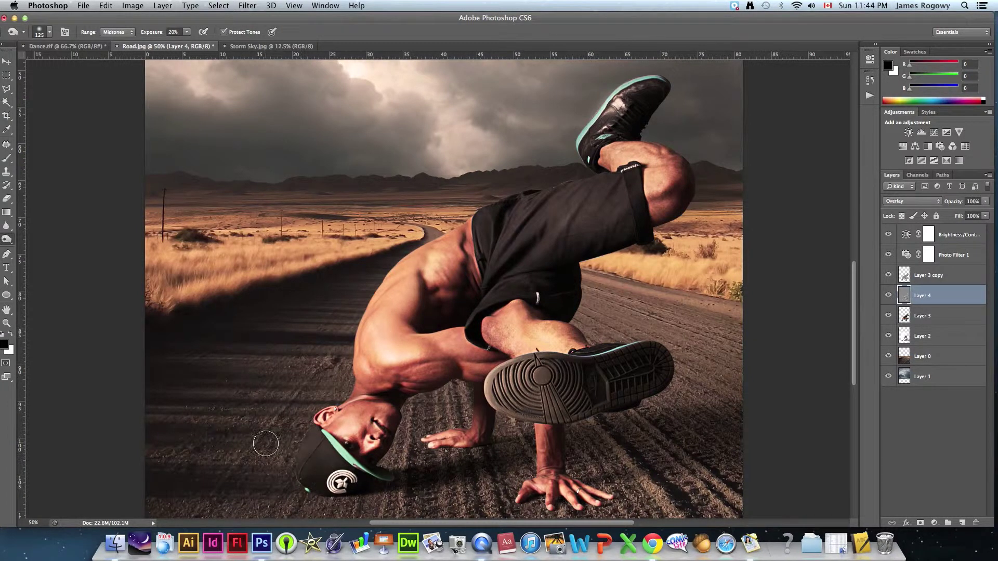
- Examine the dodge and burn strokes on Layer 4 alone by hiding the other image layers, and restore the layers' visibility
left_click(7, 323)
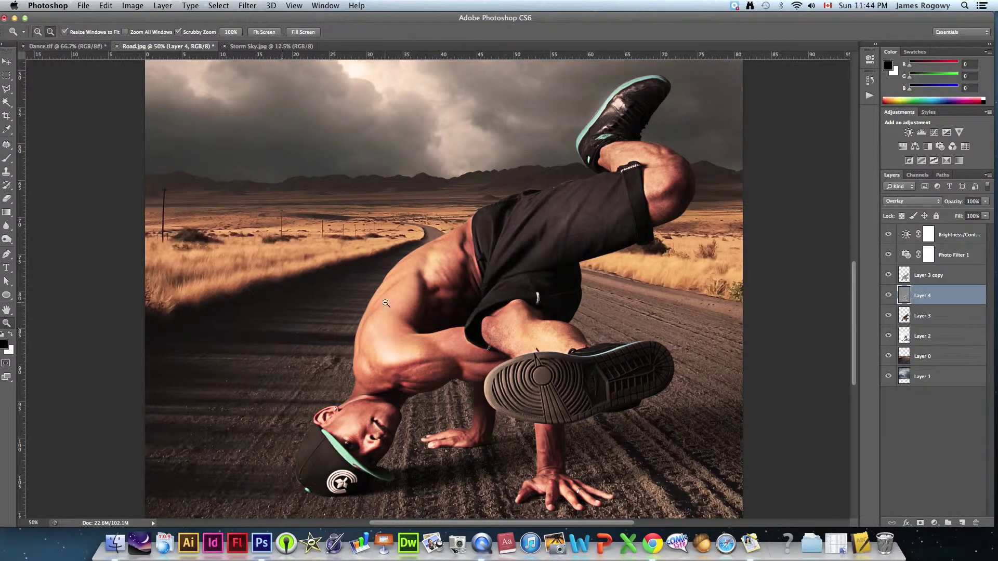
left_click(423, 298, "alt")
left_click(423, 299, "alt")
left_click_drag(889, 315, 889, 376)
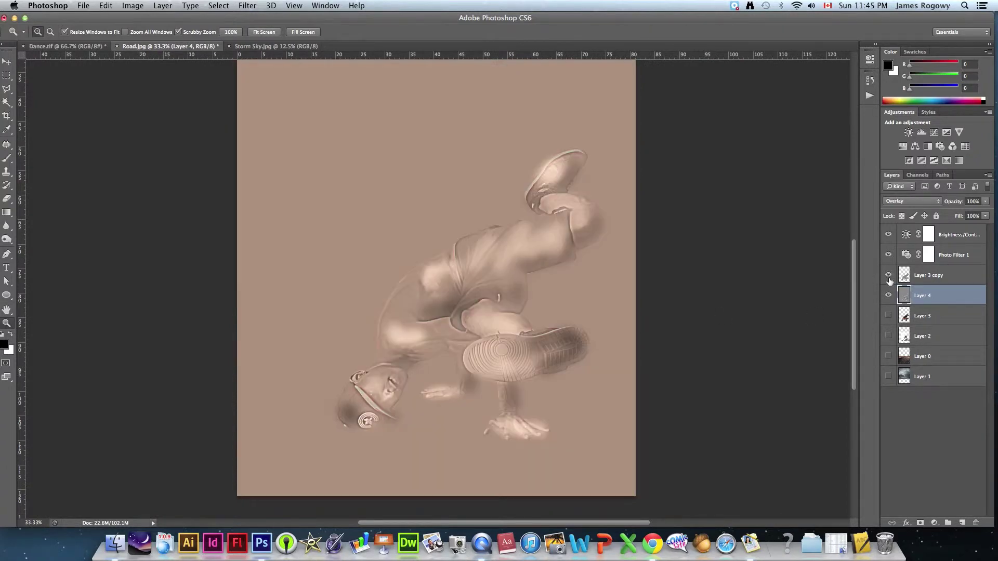
left_click(888, 276)
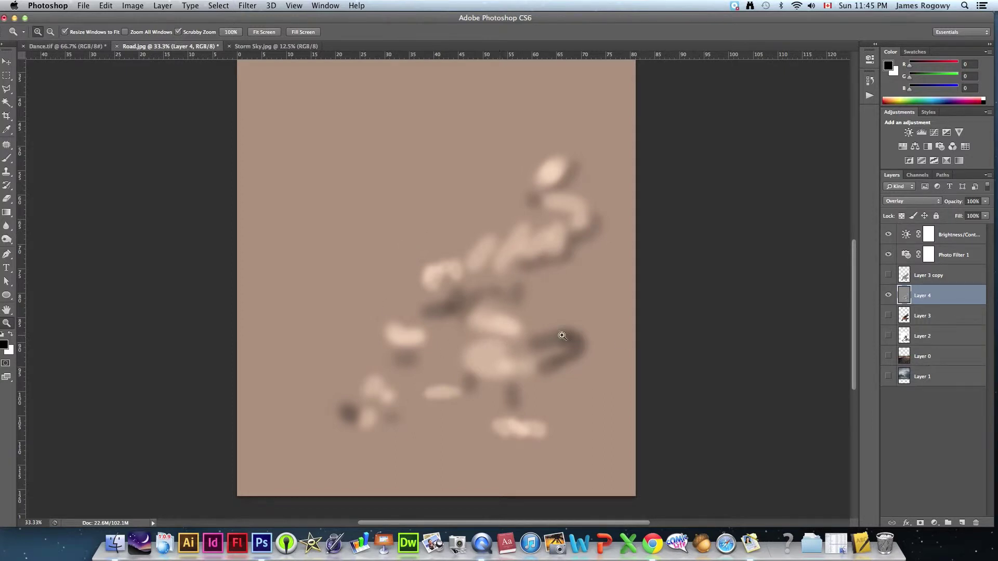
left_click(889, 296)
left_click(888, 275)
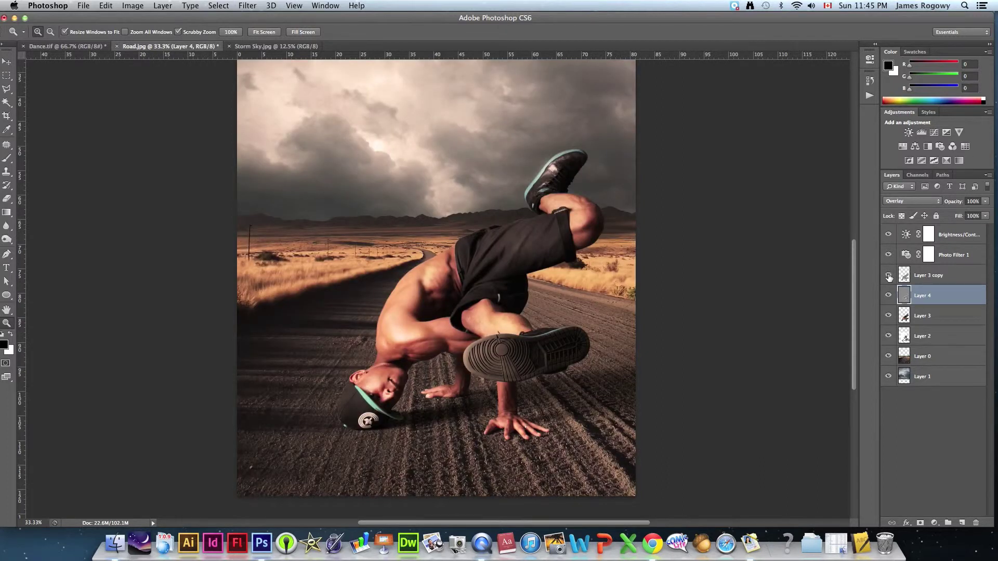
- Compare the dancer with and without the dodge and burn layer, and view the whole poster
left_click(888, 295)
left_click(889, 296)
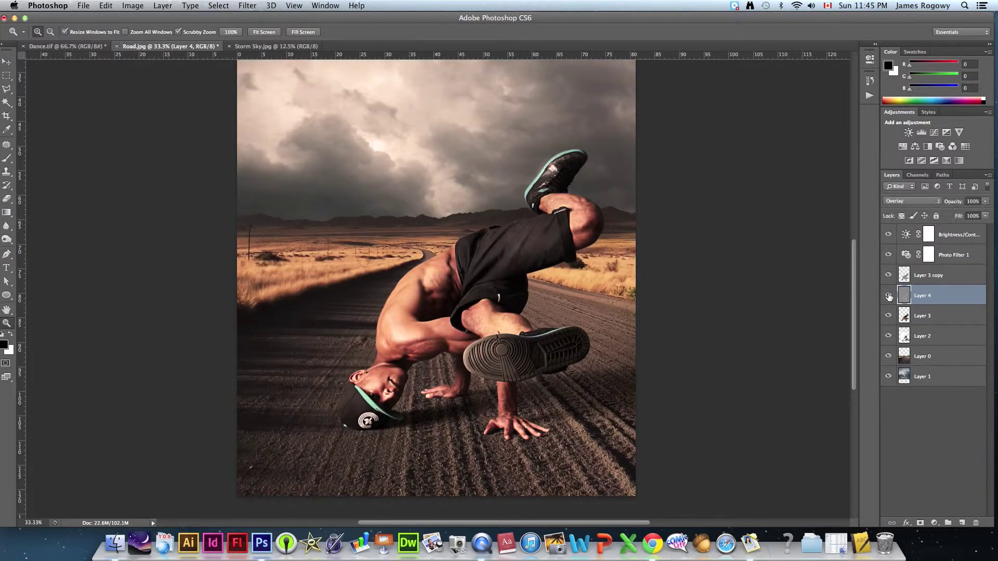
left_click(888, 296)
left_click(888, 297)
left_click(888, 296)
left_click(888, 296)
left_click(888, 297)
left_click(888, 296)
left_click(889, 296)
left_click(889, 297)
key("super+0")
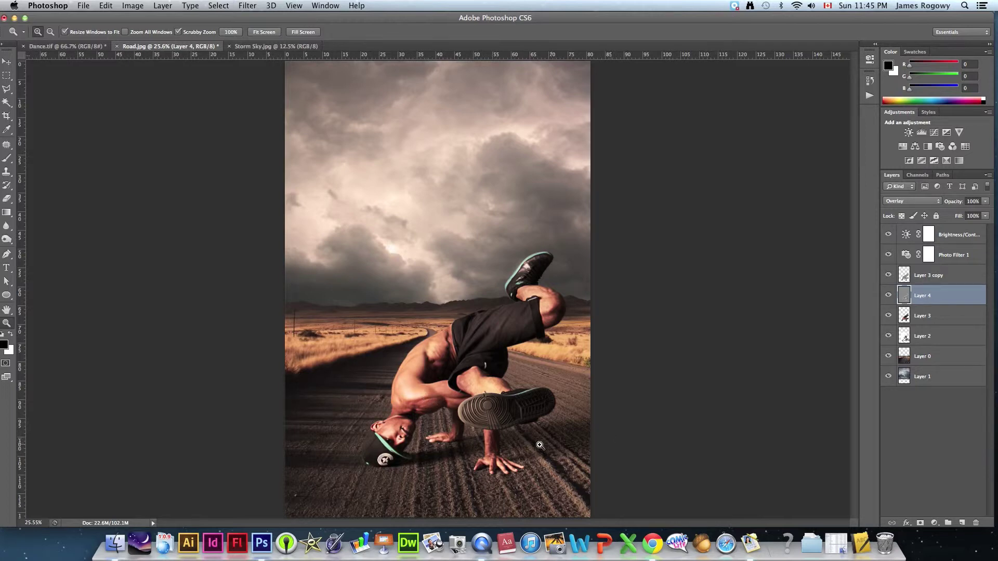
- Add a Color Balance adjustment above all layers, shifting the midtones +12 towards red and slightly towards magenta
left_click(934, 277)
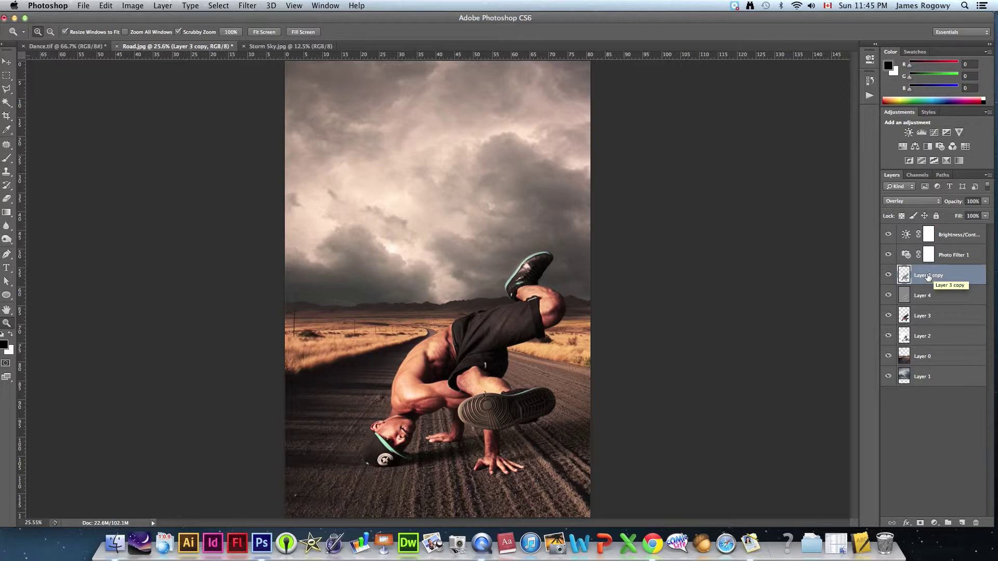
left_click(950, 254)
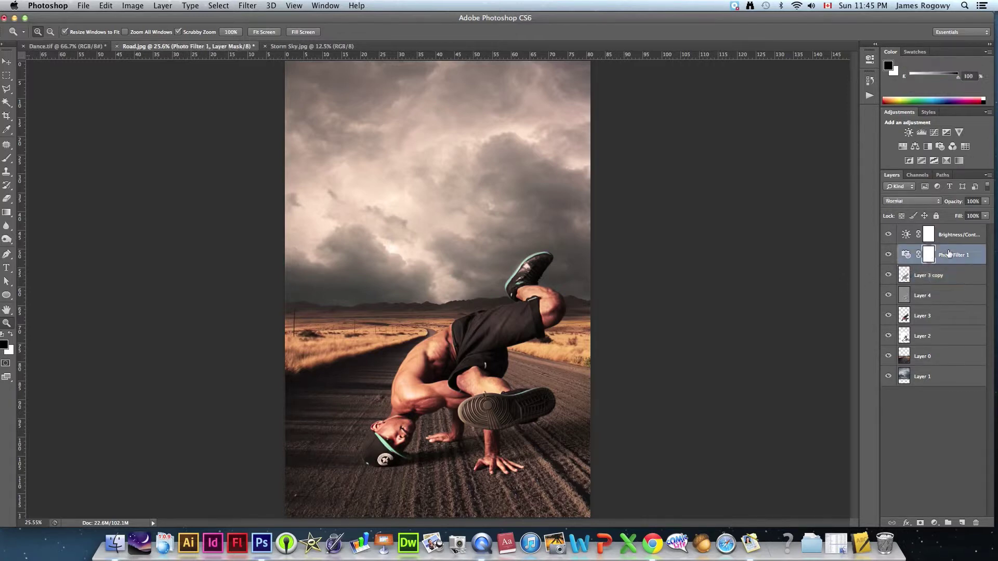
left_click(948, 235)
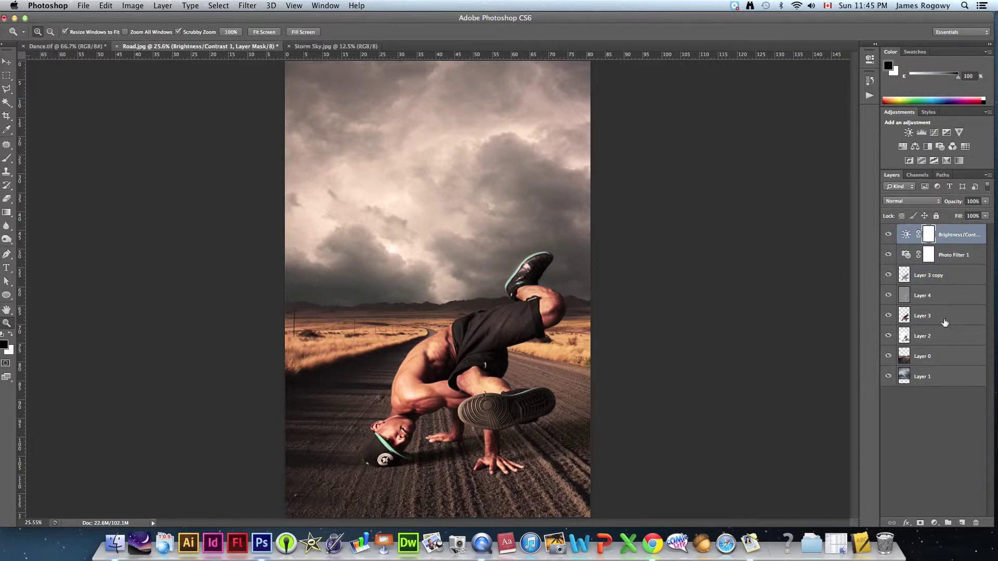
left_click(934, 523)
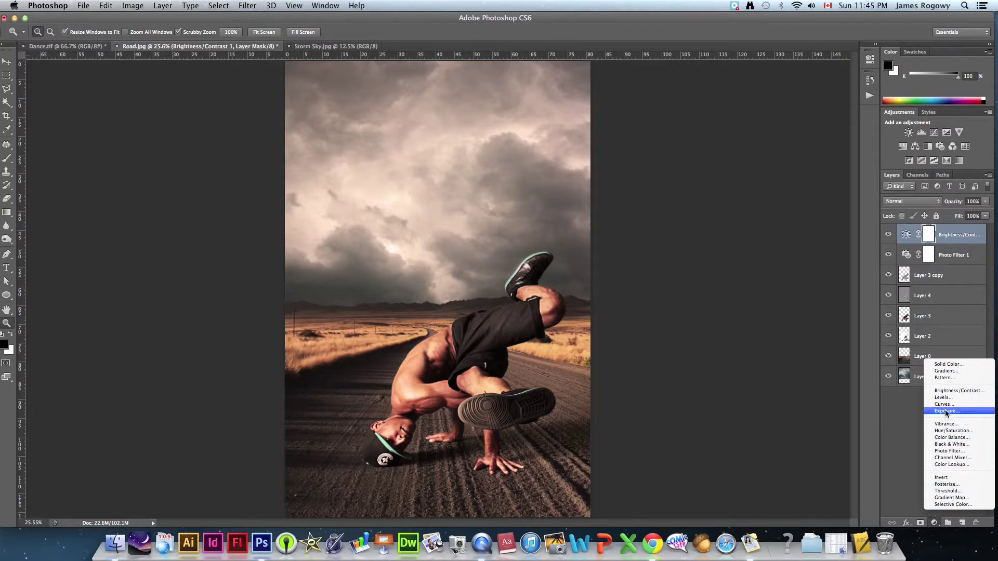
left_click(949, 439)
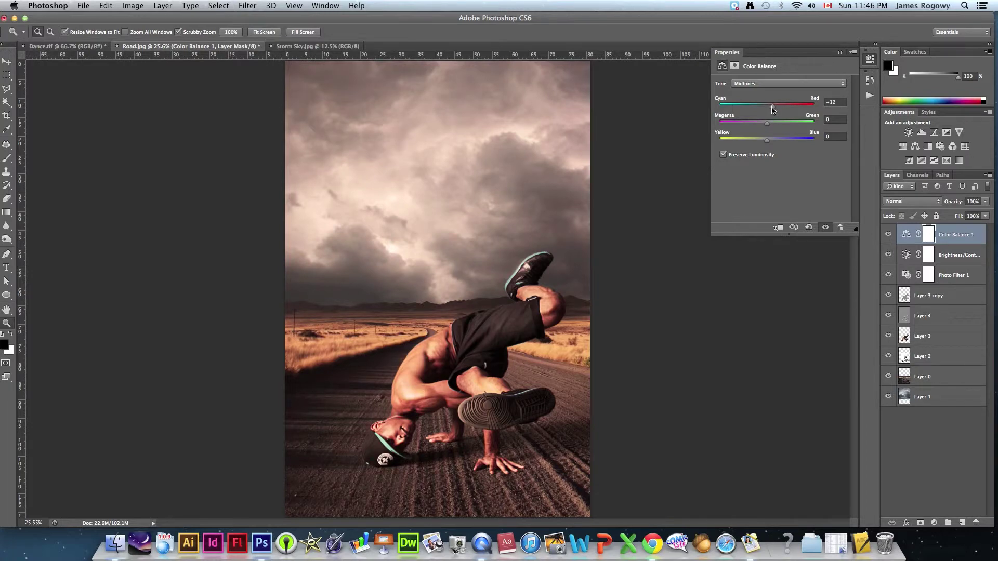
left_click_drag(765, 125, 760, 125)
left_click(840, 52)
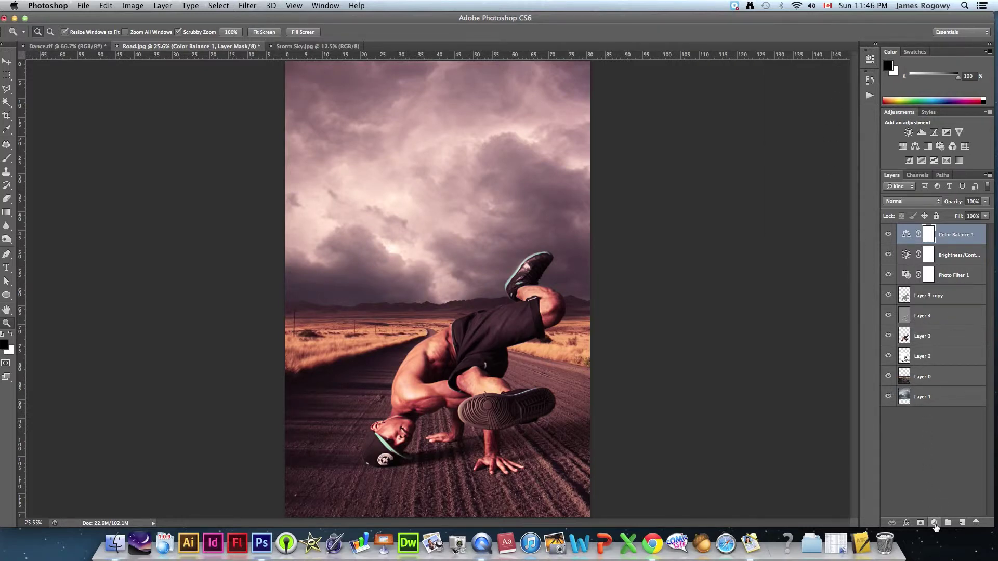
- Add a Hue/Saturation adjustment layer with saturation -22 and lightness +2
left_click(935, 522)
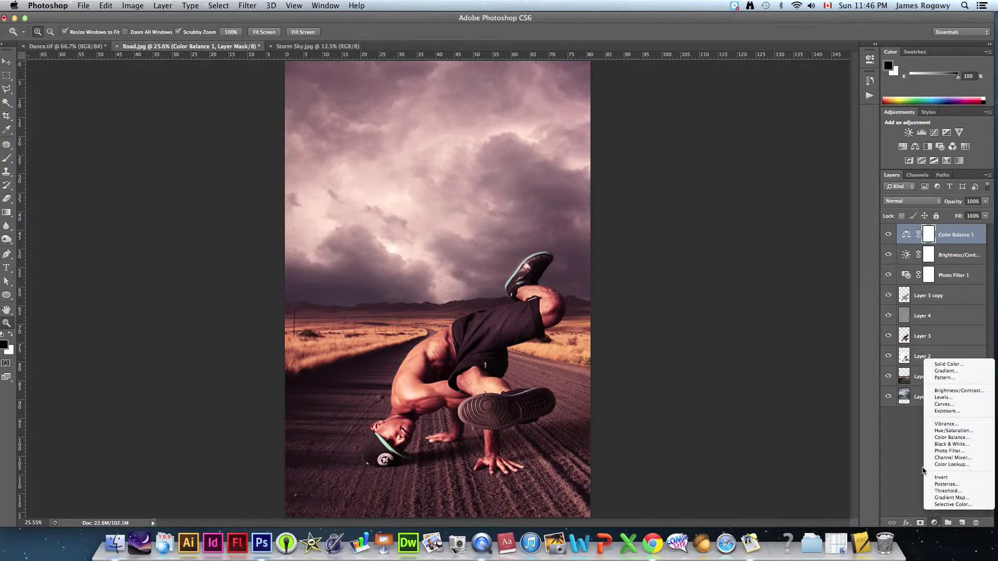
left_click(946, 430)
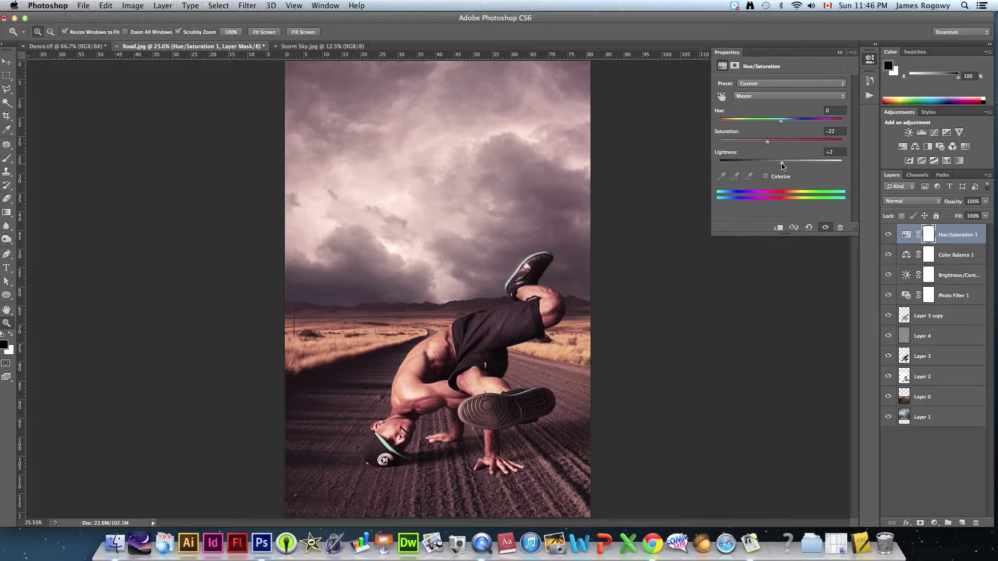
left_click(840, 53)
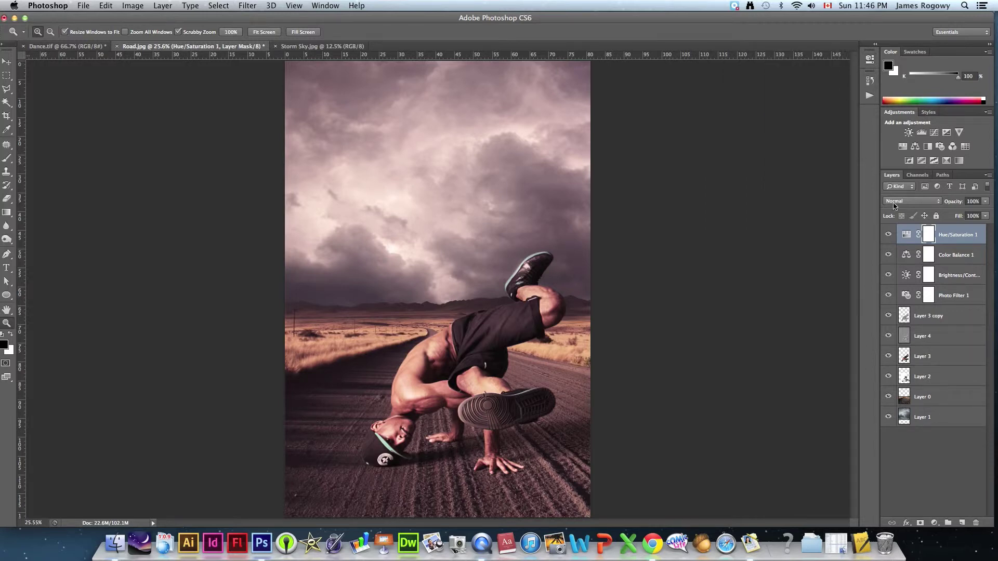
- Lower the brightness and set the contrast to 29 in the existing Brightness/Contrast adjustment layer
left_click(952, 280)
double_click(951, 276)
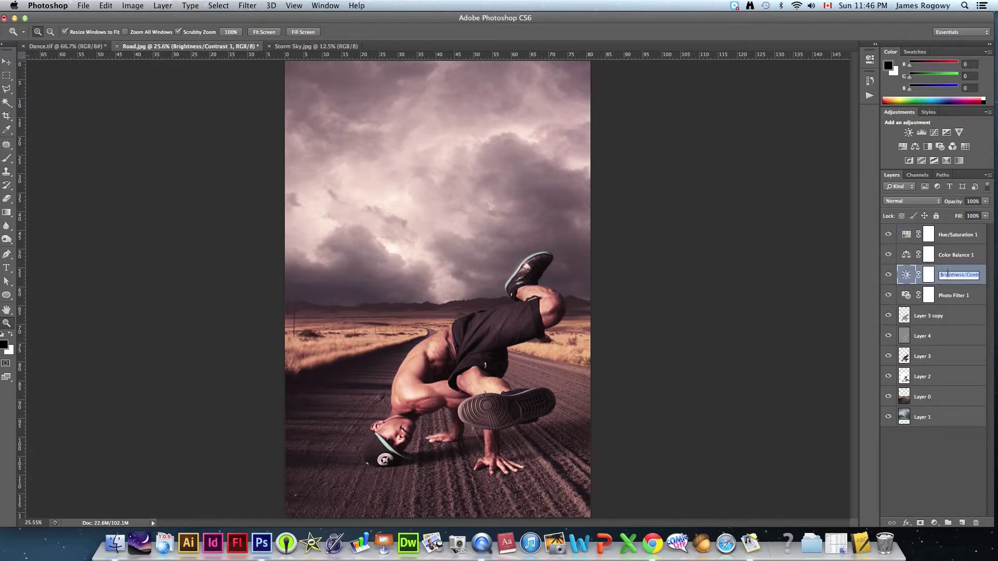
double_click(907, 275)
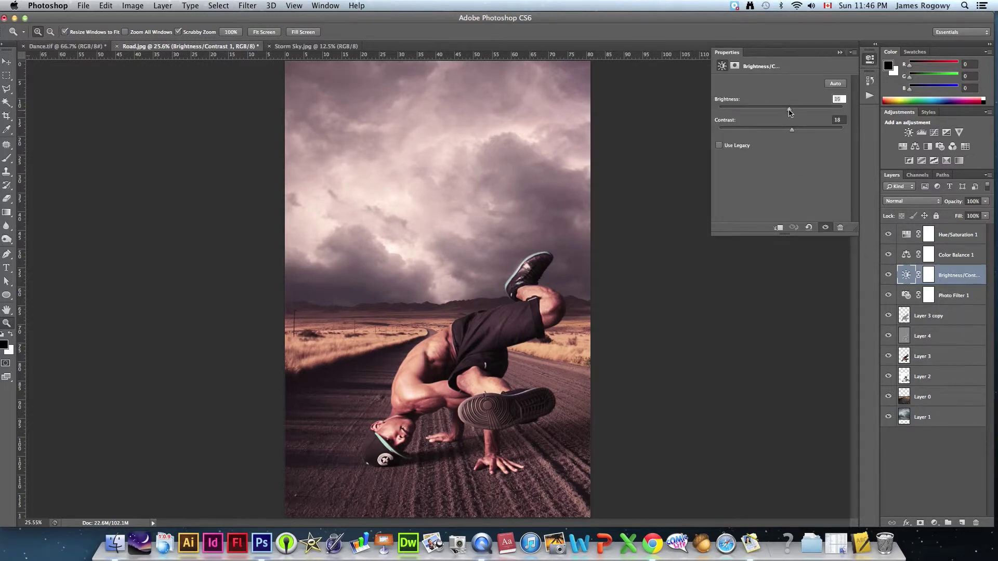
left_click_drag(786, 111, 782, 111)
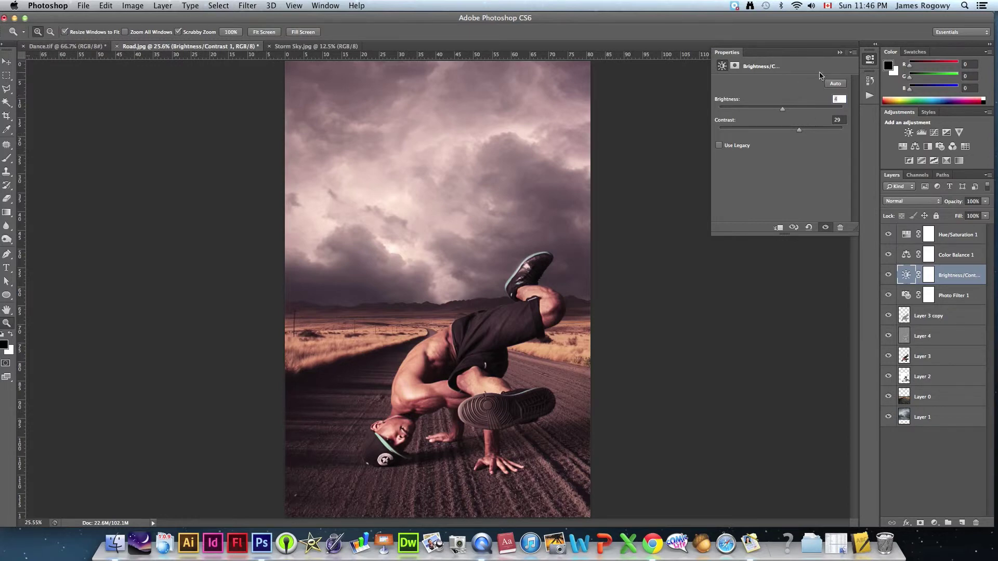
left_click(840, 53)
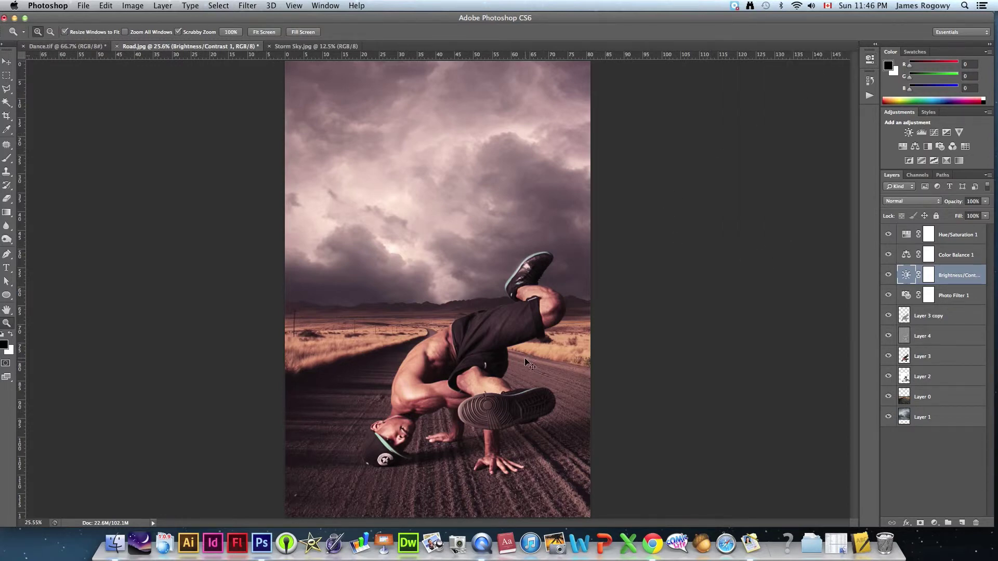
left_click(471, 362)
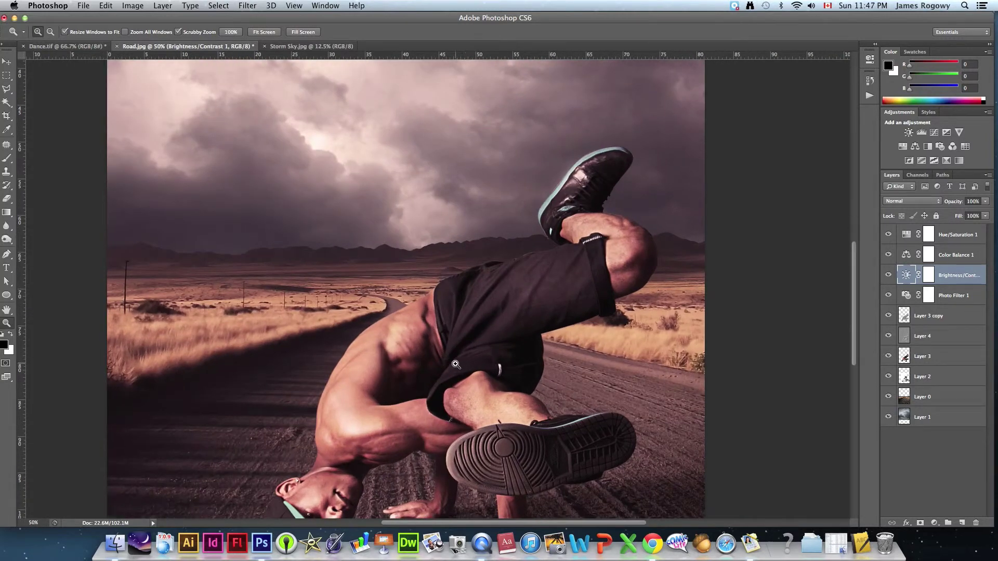
left_click(452, 364, "alt")
left_click(452, 364, "alt")
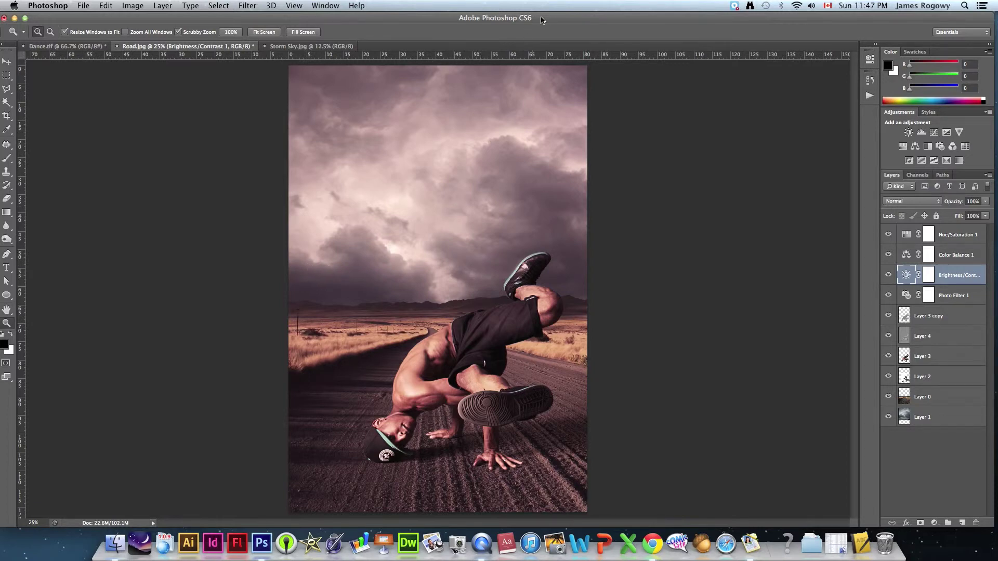
- Open TITLE.psd from the NEW TUTORIAL folder in Photoshop
left_click_drag(553, 19, 561, 231)
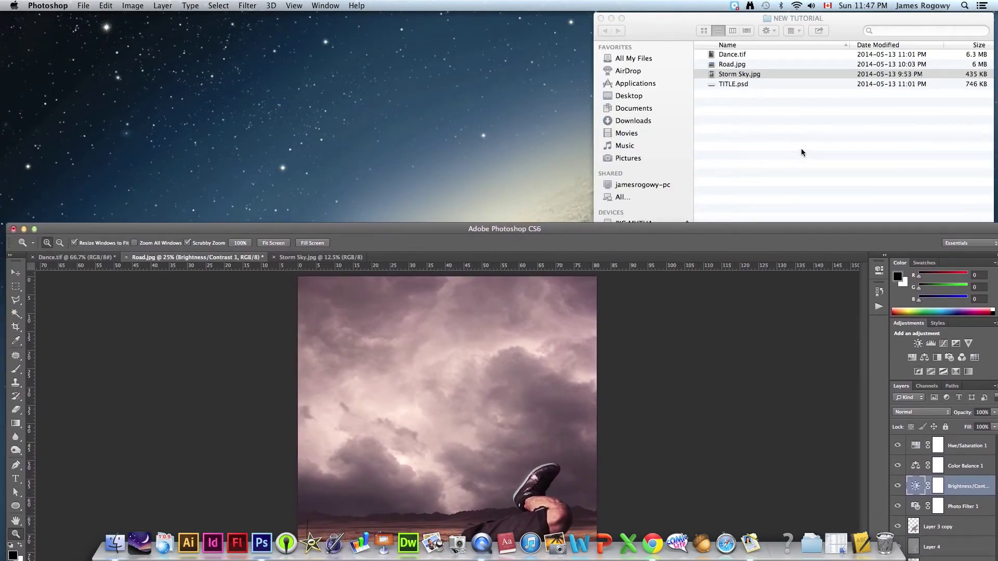
left_click(729, 89)
left_click_drag(727, 83, 264, 544)
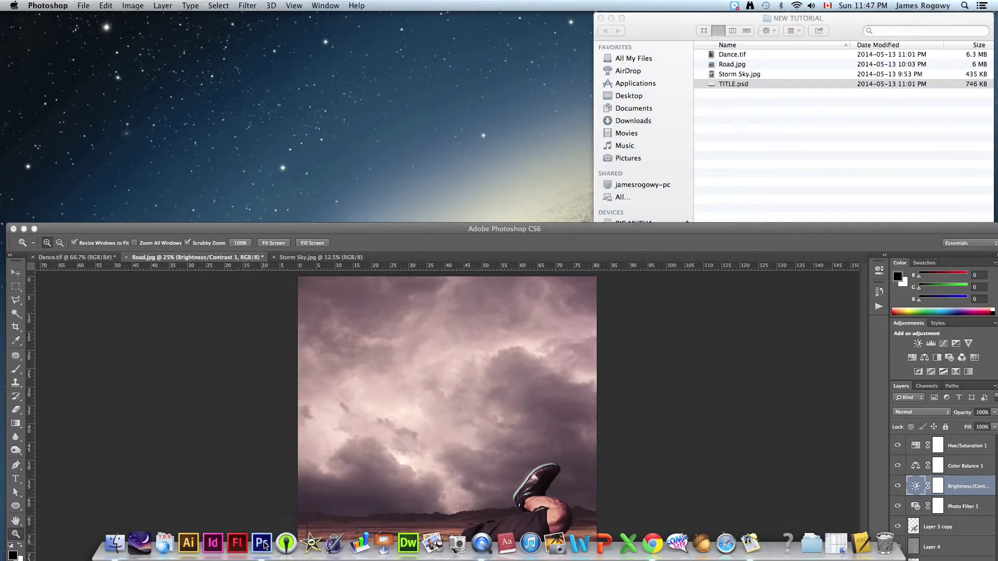
left_click_drag(565, 229, 578, 17)
- Copy the BREAK title layer into the Road.jpg poster and place it over the horizon beside the dancer's raised shoe
left_click(29, 63)
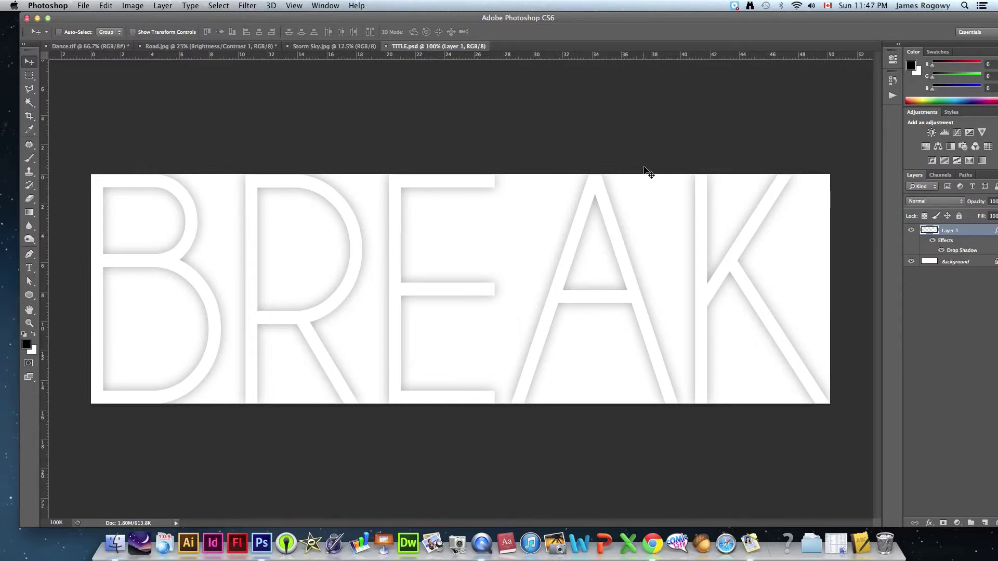
left_click_drag(315, 162, 227, 50)
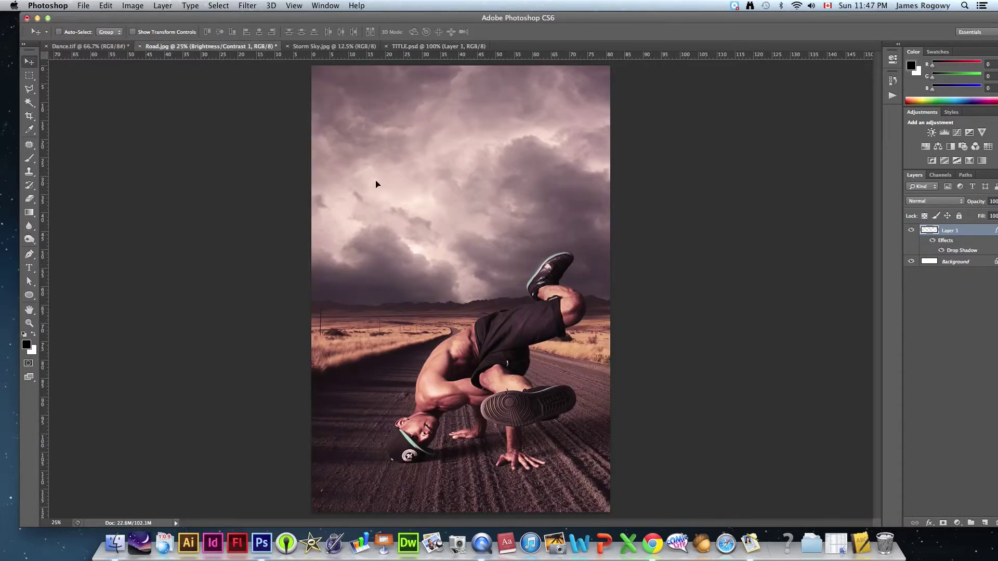
left_click_drag(445, 246, 453, 271)
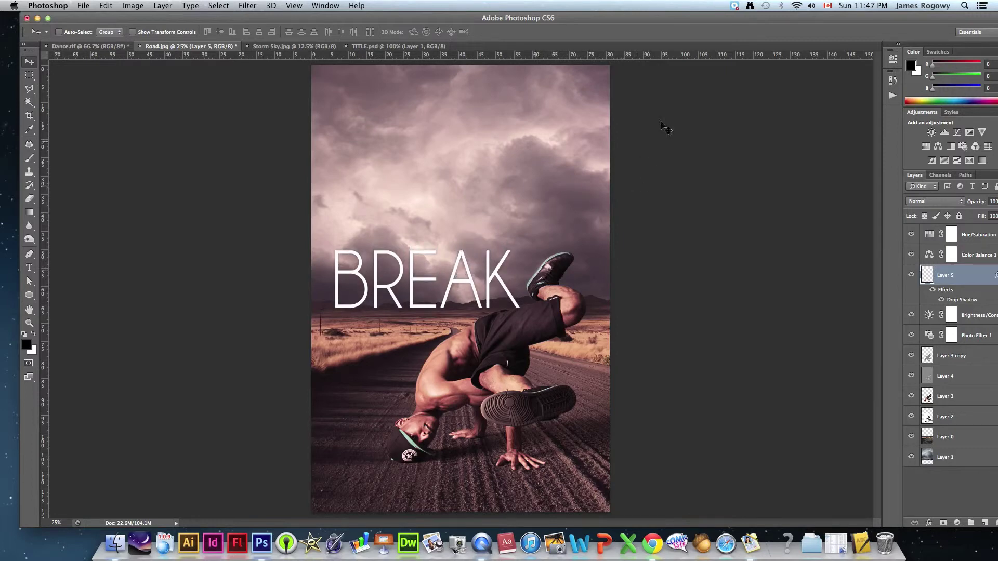
- Move the BREAK title layer below the road layer, directly above the storm sky layer
left_click_drag(653, 18, 611, 17)
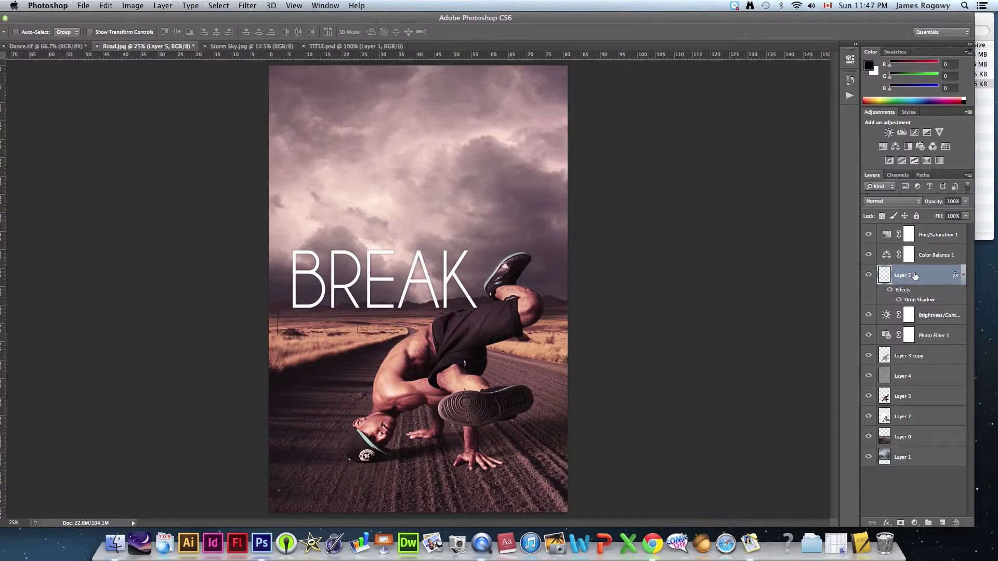
left_click_drag(915, 276, 906, 449)
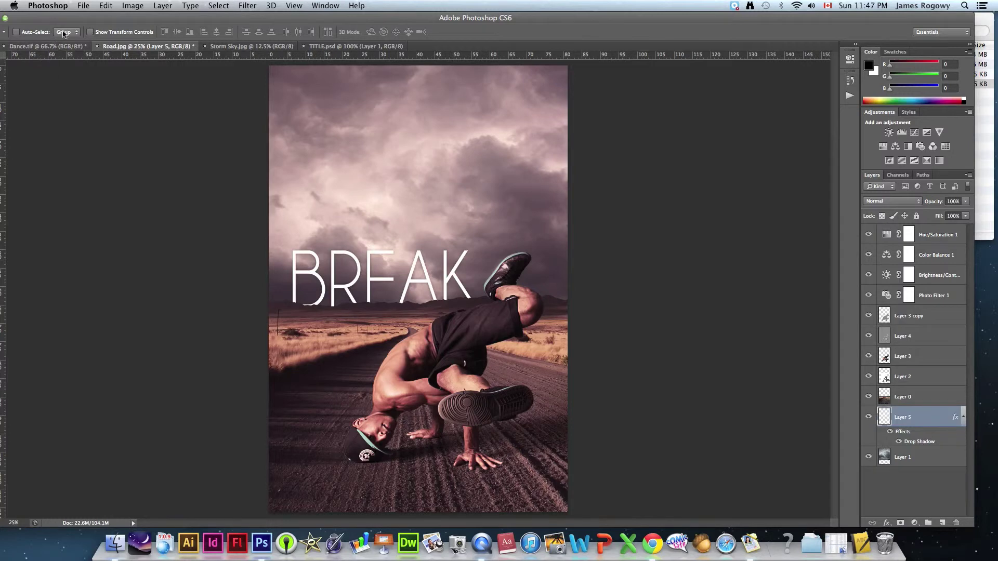
left_click(4, 18)
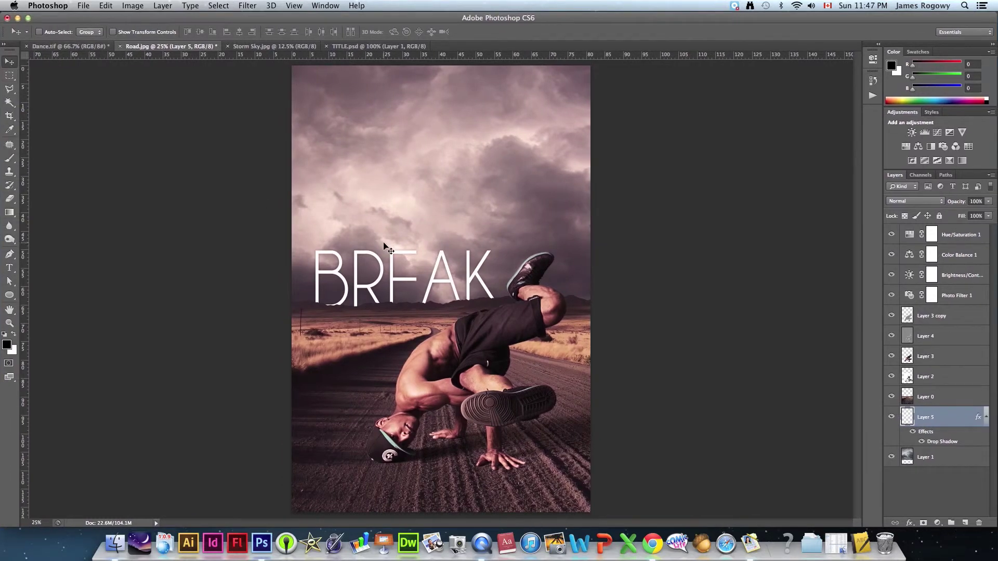
- Enlarge the BREAK title slightly with Free Transform and position it on the horizon with the K touching the raised shoe
left_click_drag(395, 271, 400, 268)
key("super+t")
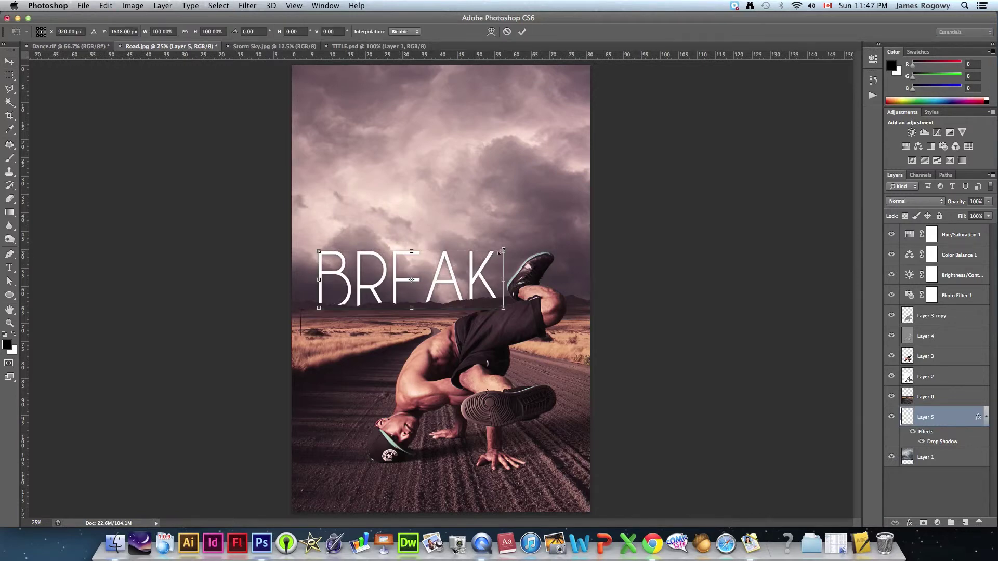
mouse_move(502, 251)
left_mouse_down()
mouse_move(526, 240)
mouse_move(518, 248)
left_mouse_up()
key("Return")
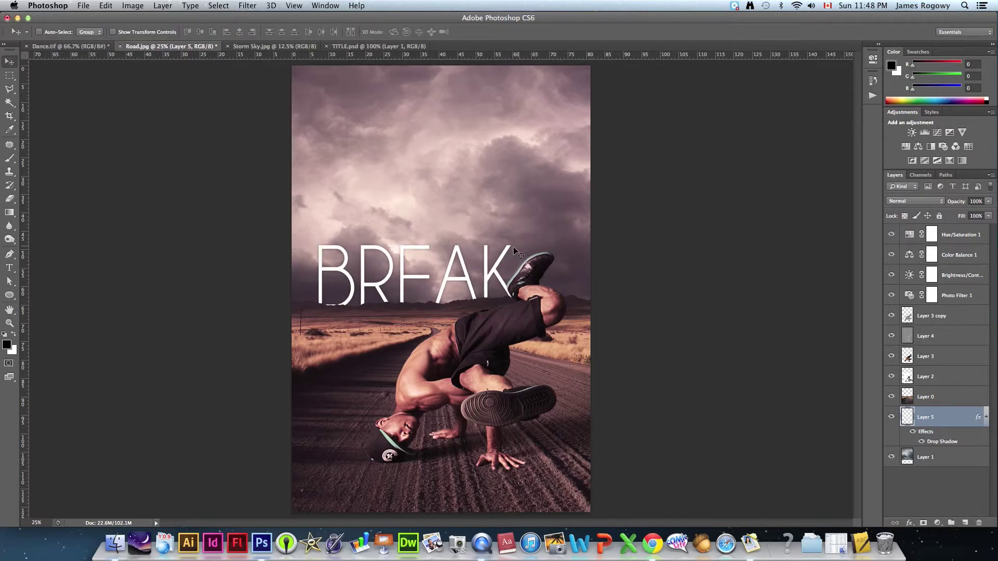
left_click_drag(450, 271, 441, 270)
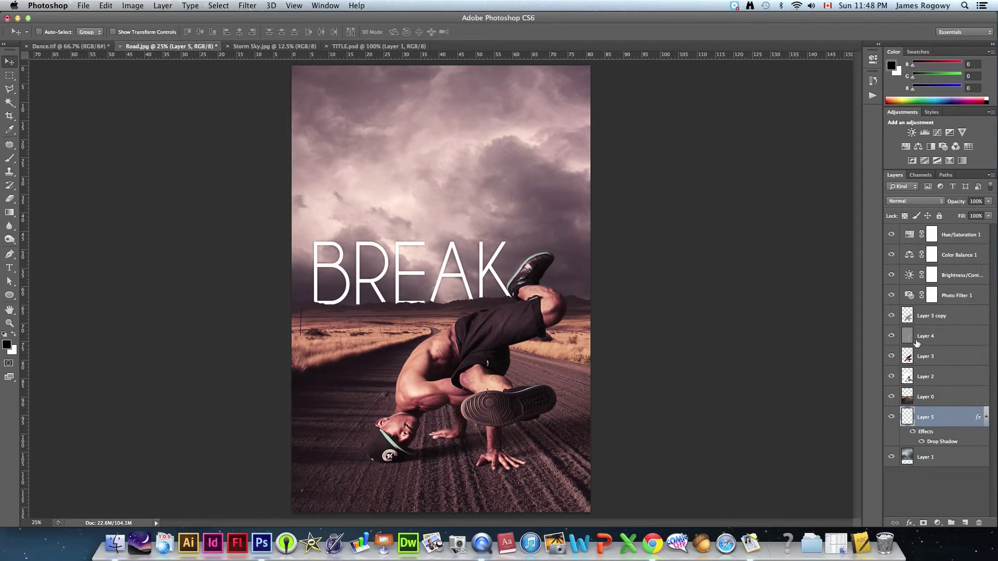
- Check the contribution of the dodge and burn layer and the storm sky layer by toggling their visibility
left_click(892, 336)
left_click(892, 336)
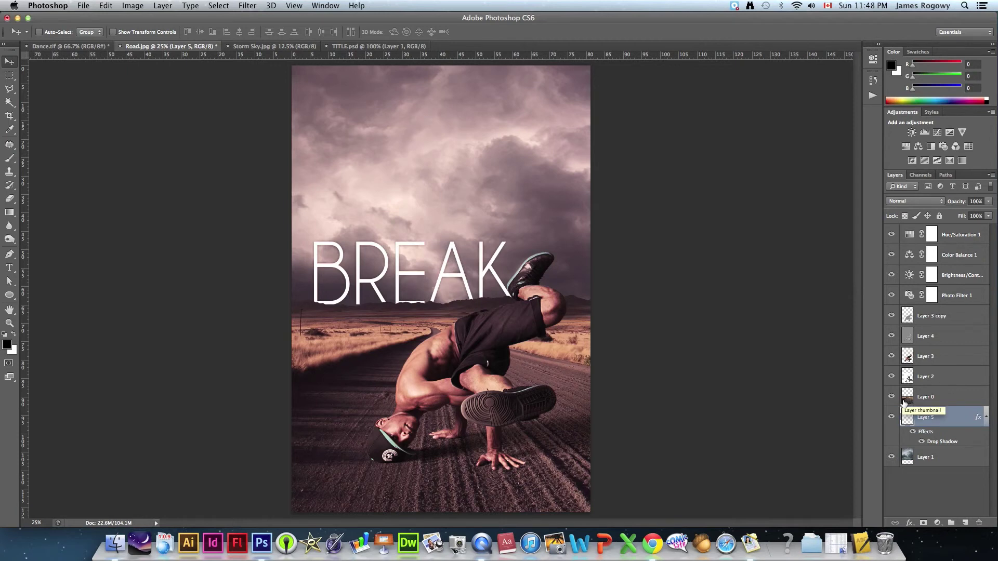
left_click(892, 457)
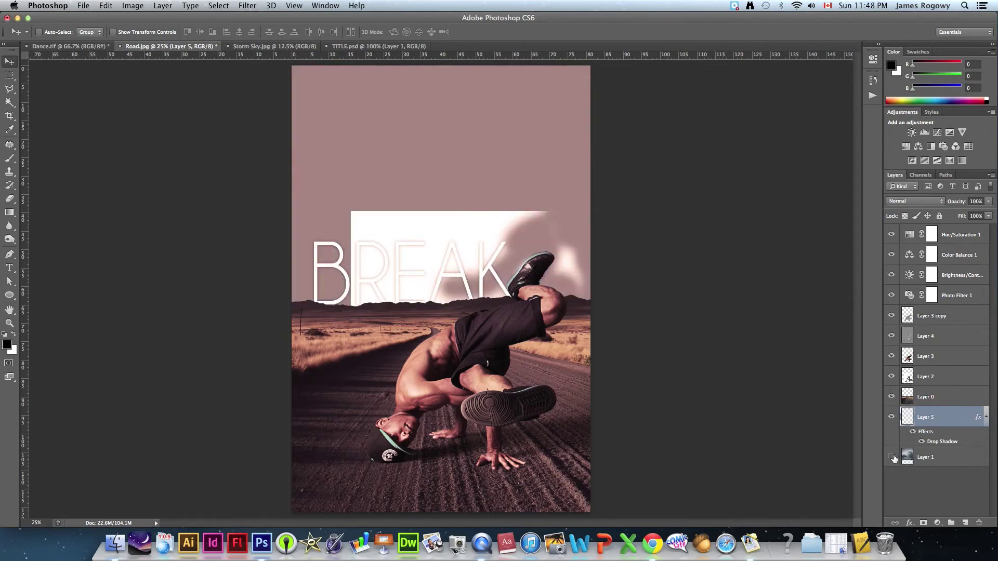
left_click(892, 457)
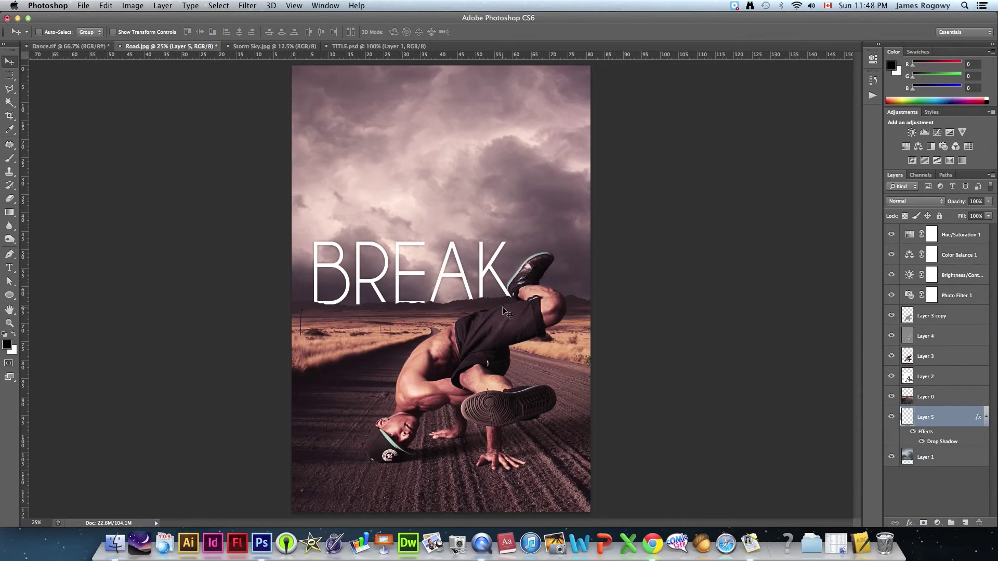
- Save the poster to the Desktop as Break.psd in Photoshop format with layers and Maximize Compatibility enabled
left_click(75, 5)
left_click(91, 128)
left_click(350, 159)
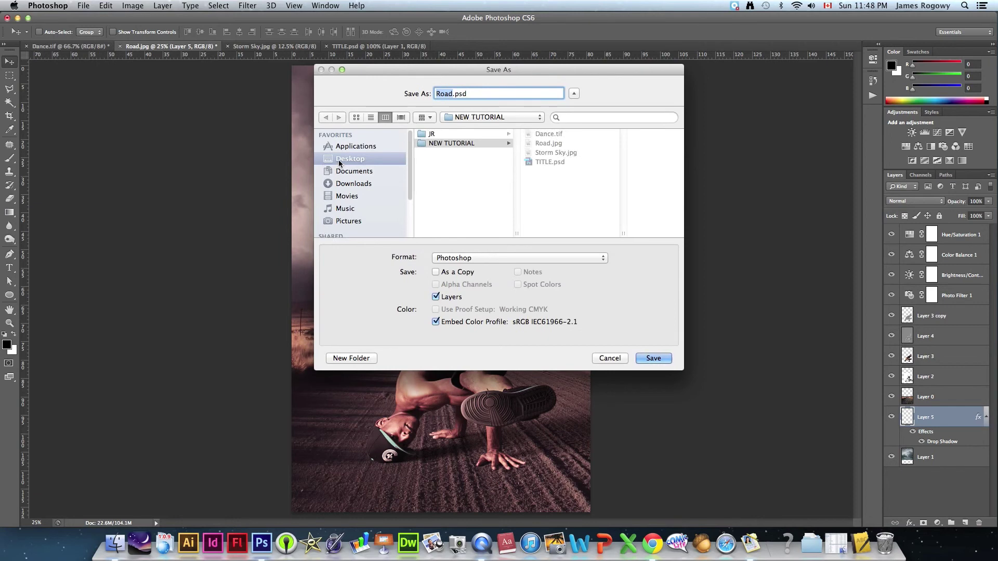
left_click(452, 94)
double_click(452, 93)
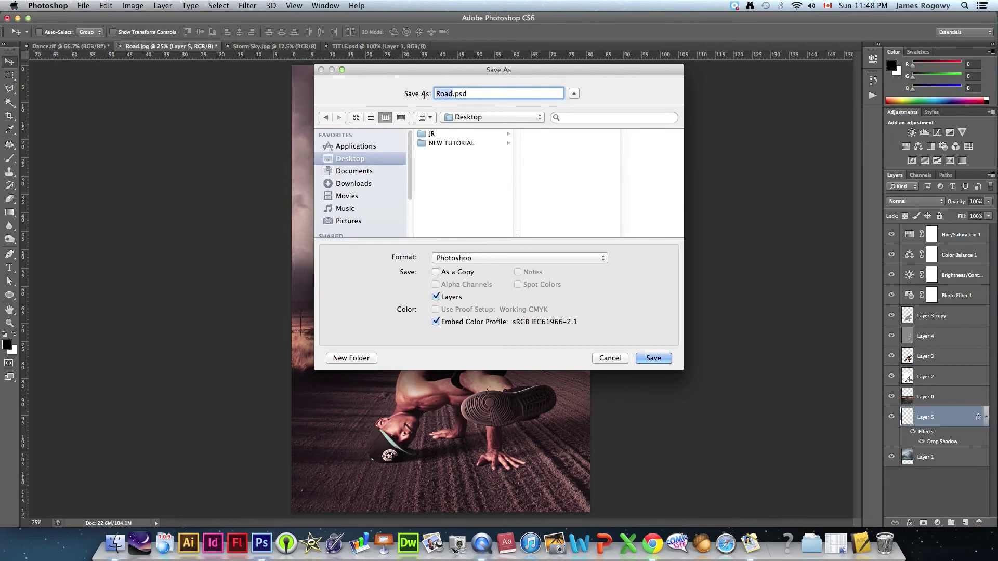
type("Break")
key("Return")
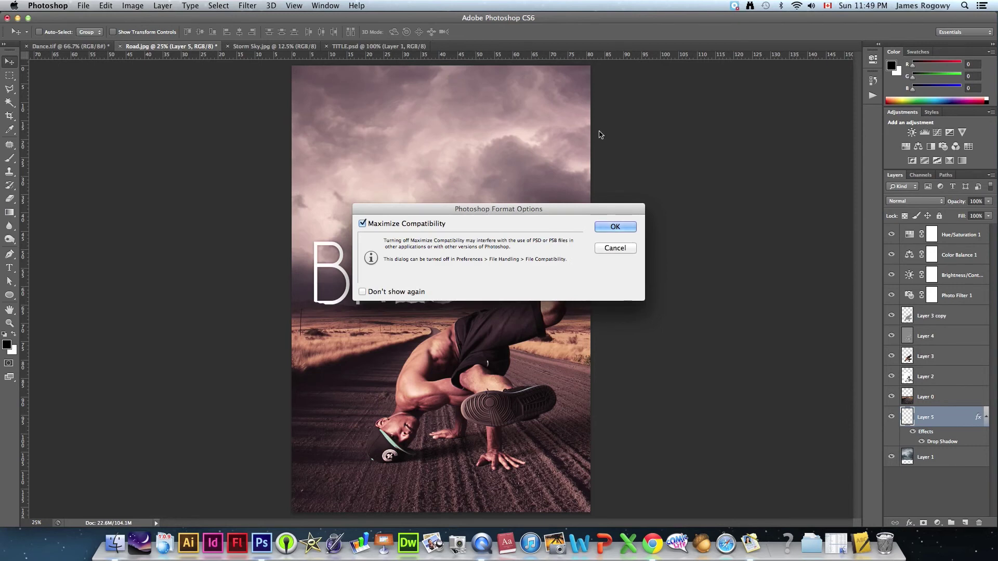
left_click(607, 227)
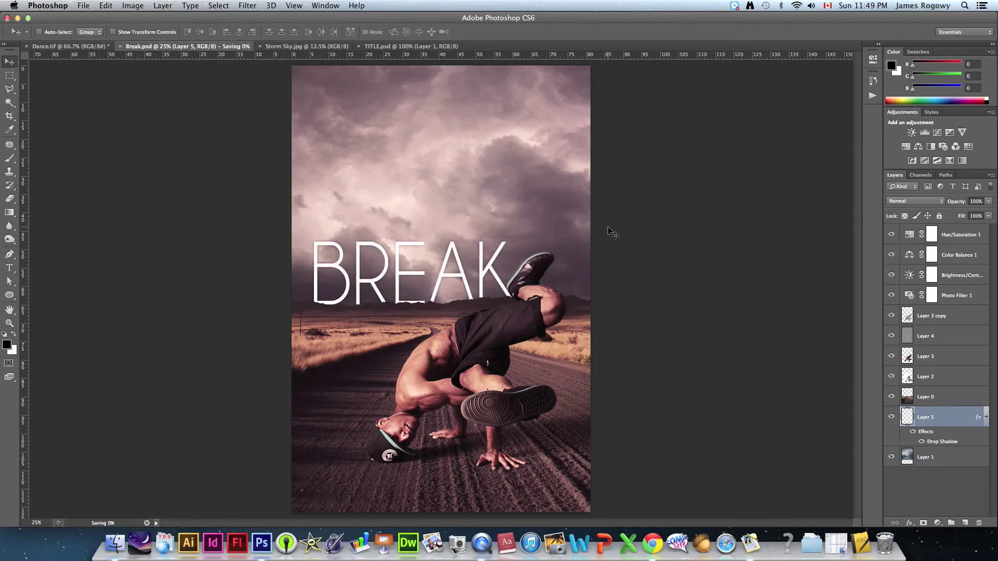